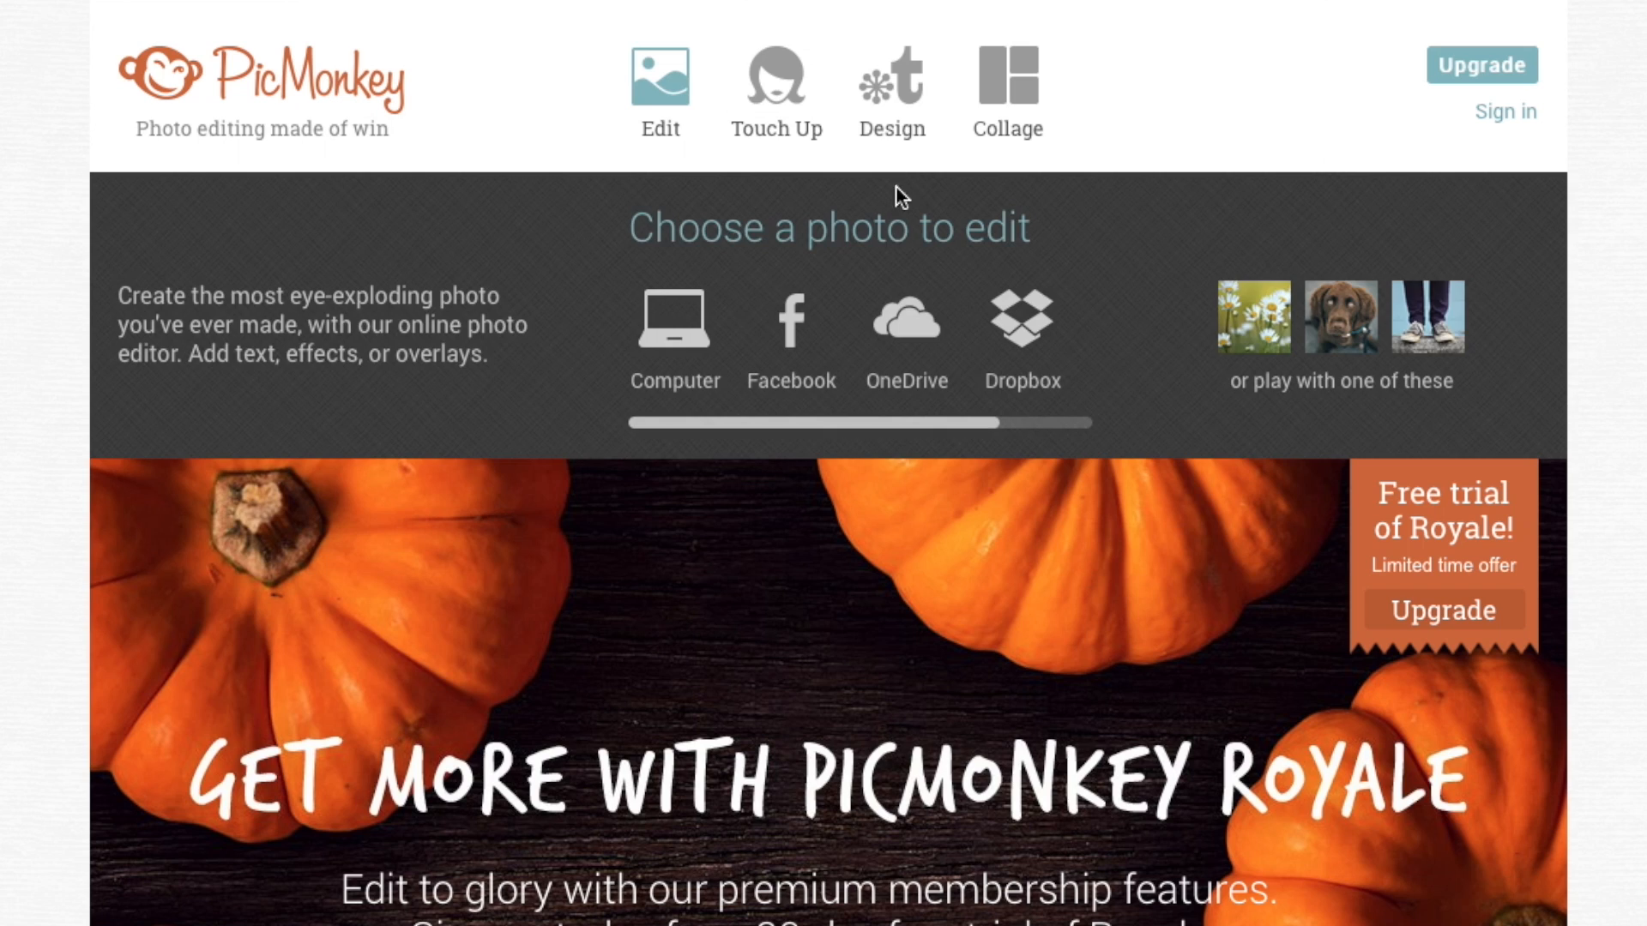
Create a custom design canvas of 1280 × 720 pixels and make it transparent.
mouse_move(859, 156)
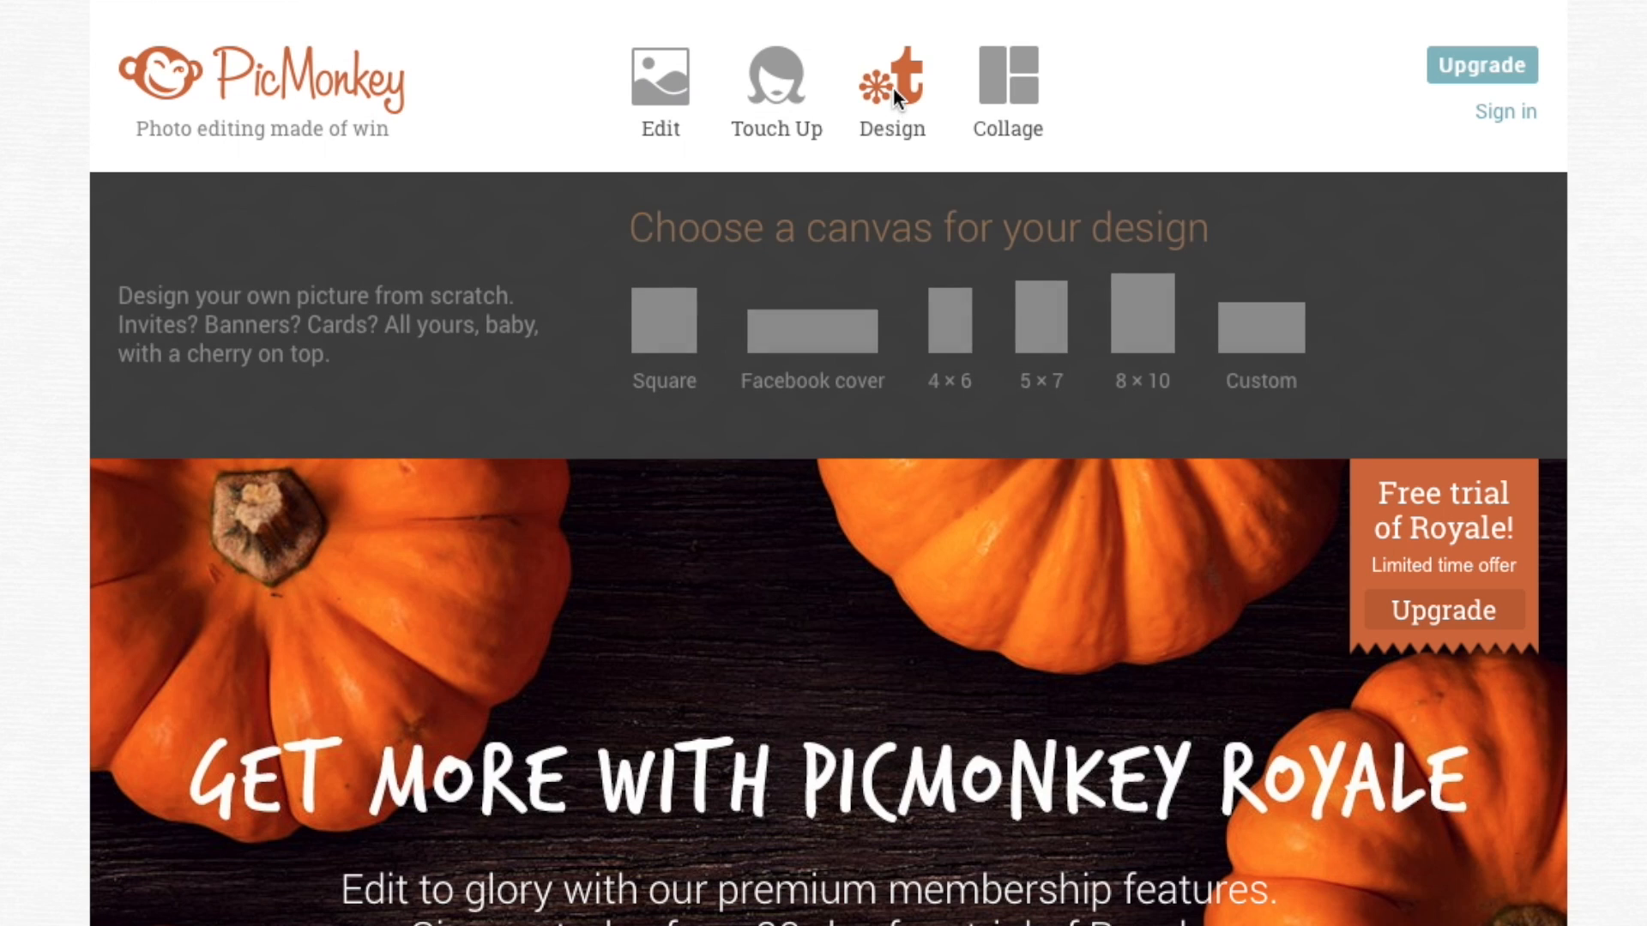
click(1289, 338)
double_click(714, 291)
text(12)
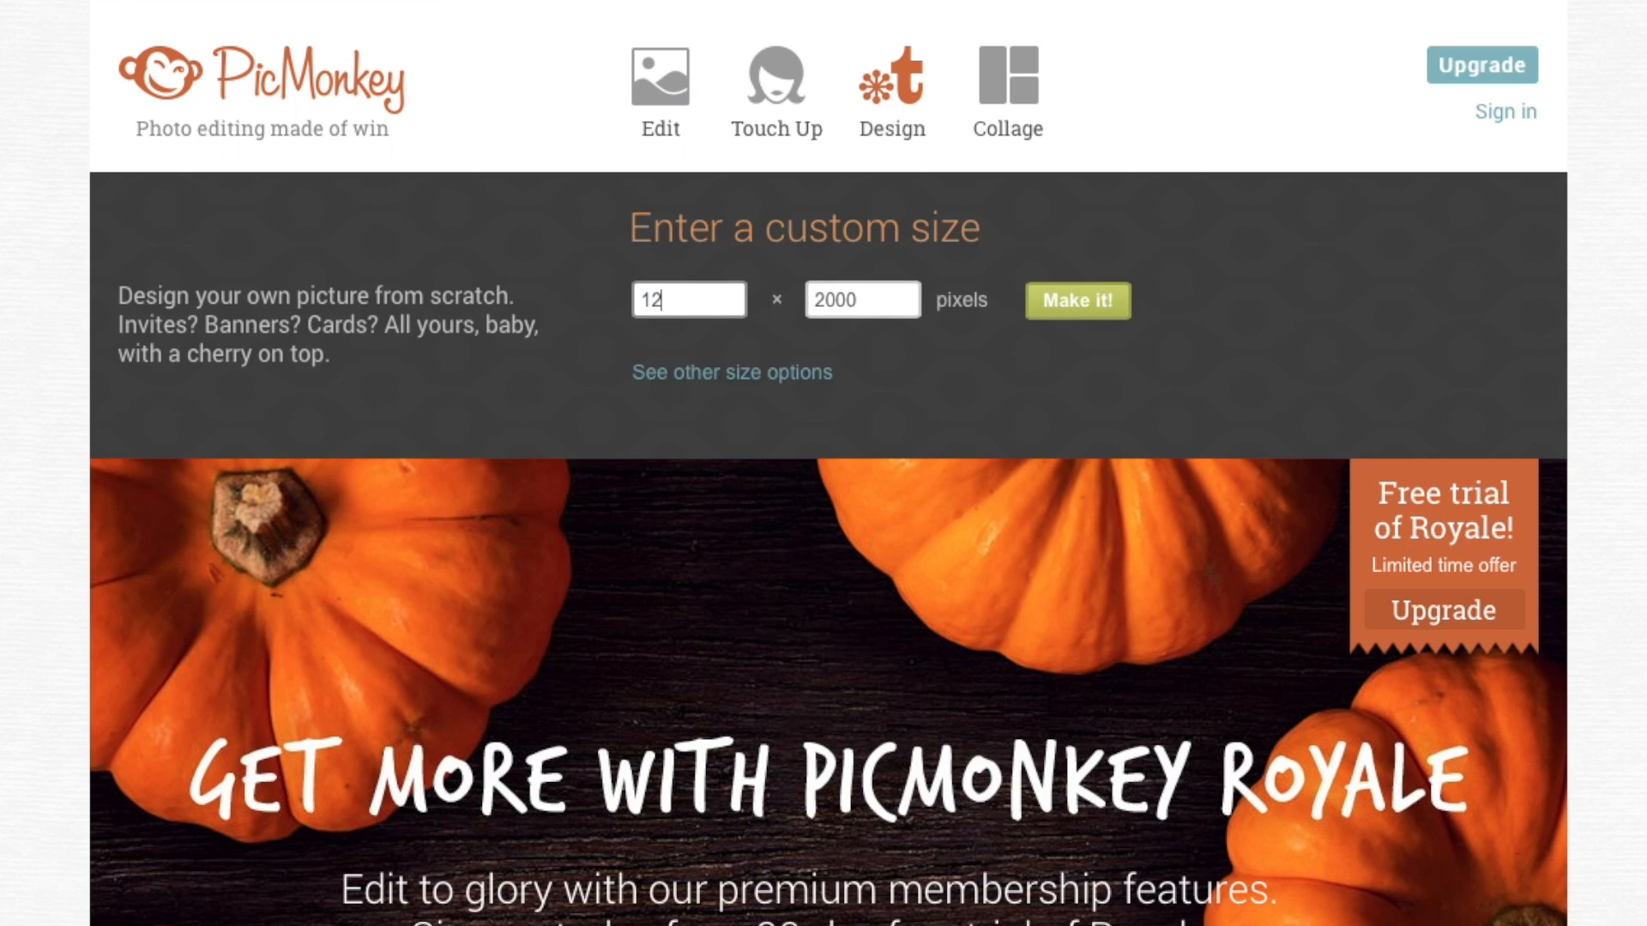
text(80)
key(Tab)
text(720)
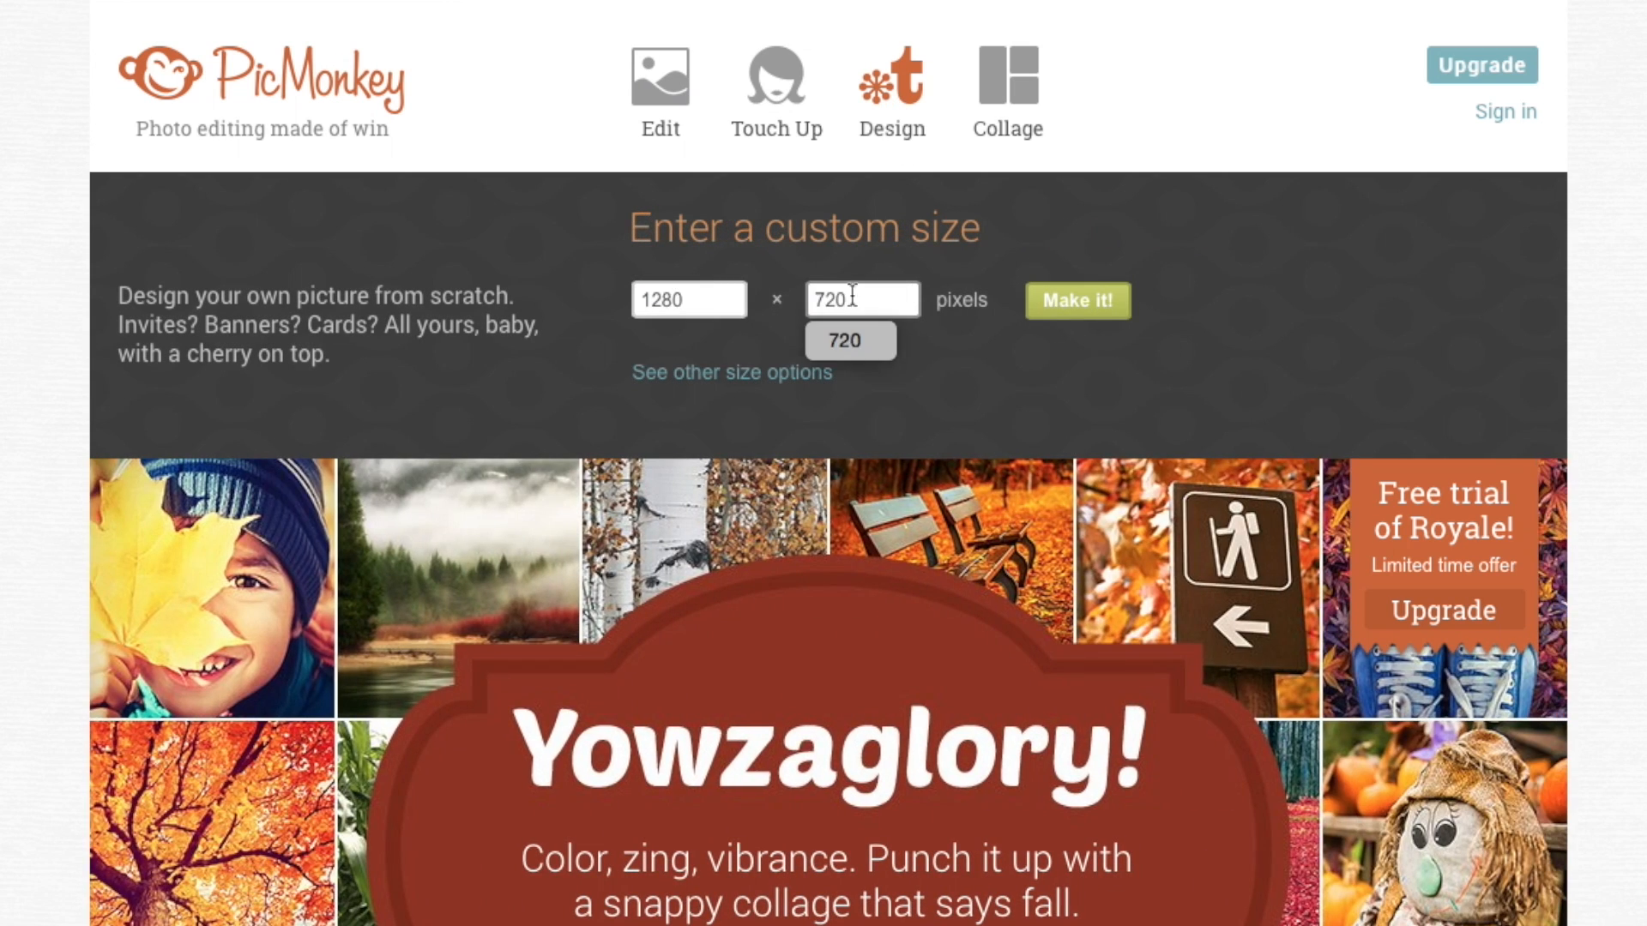
click(1078, 300)
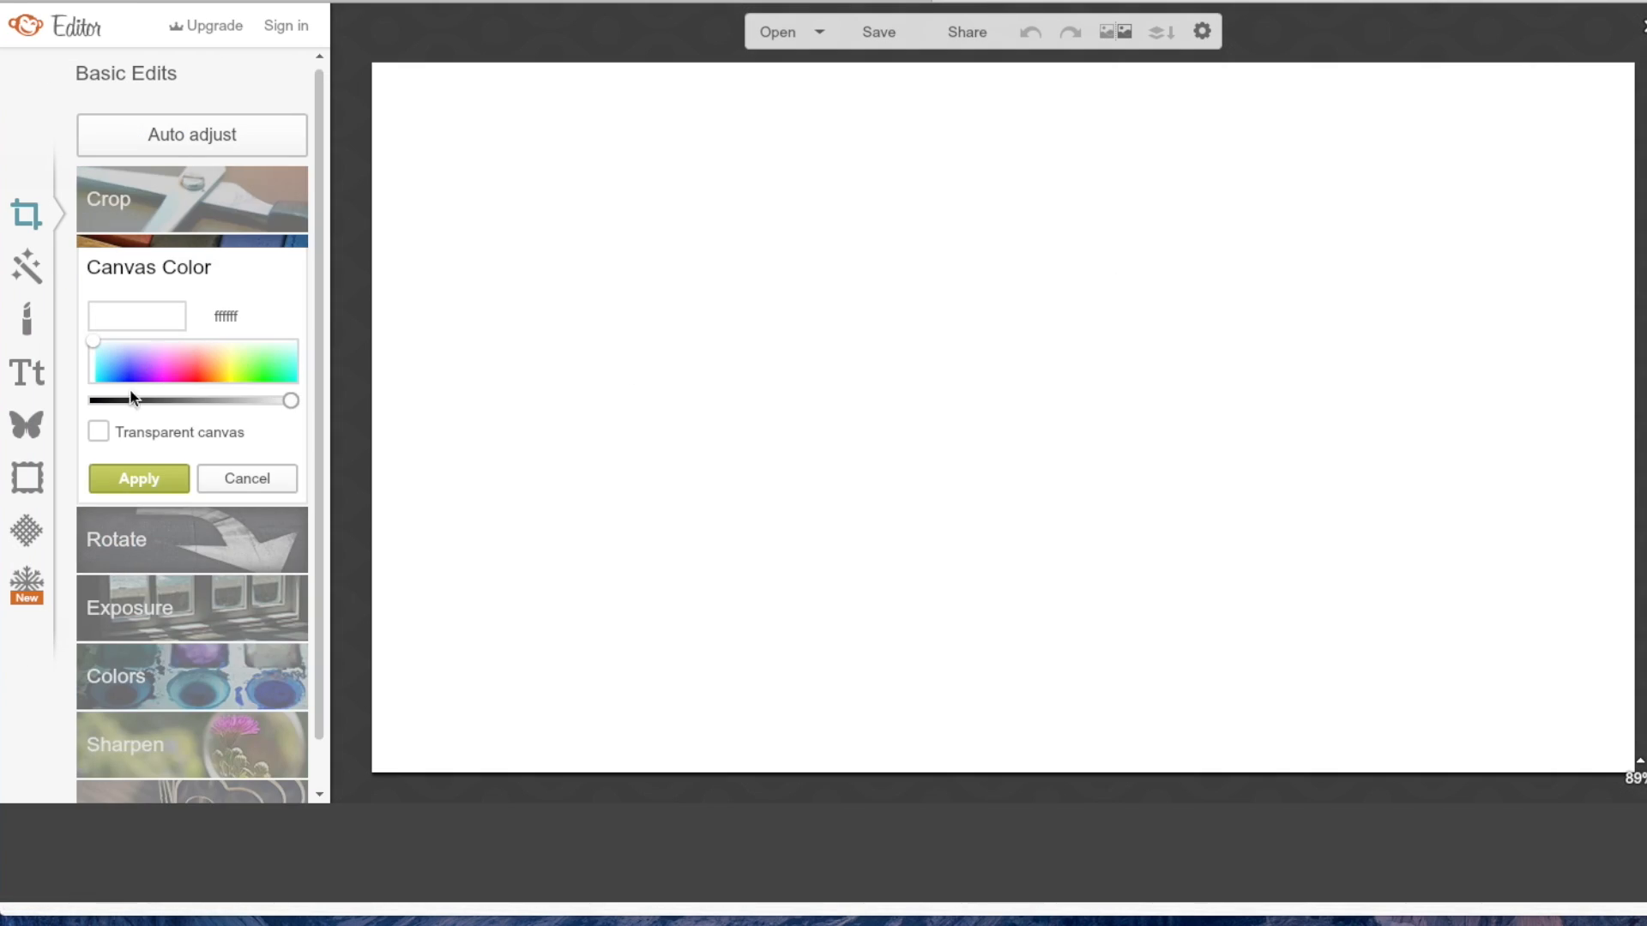
click(98, 431)
click(144, 477)
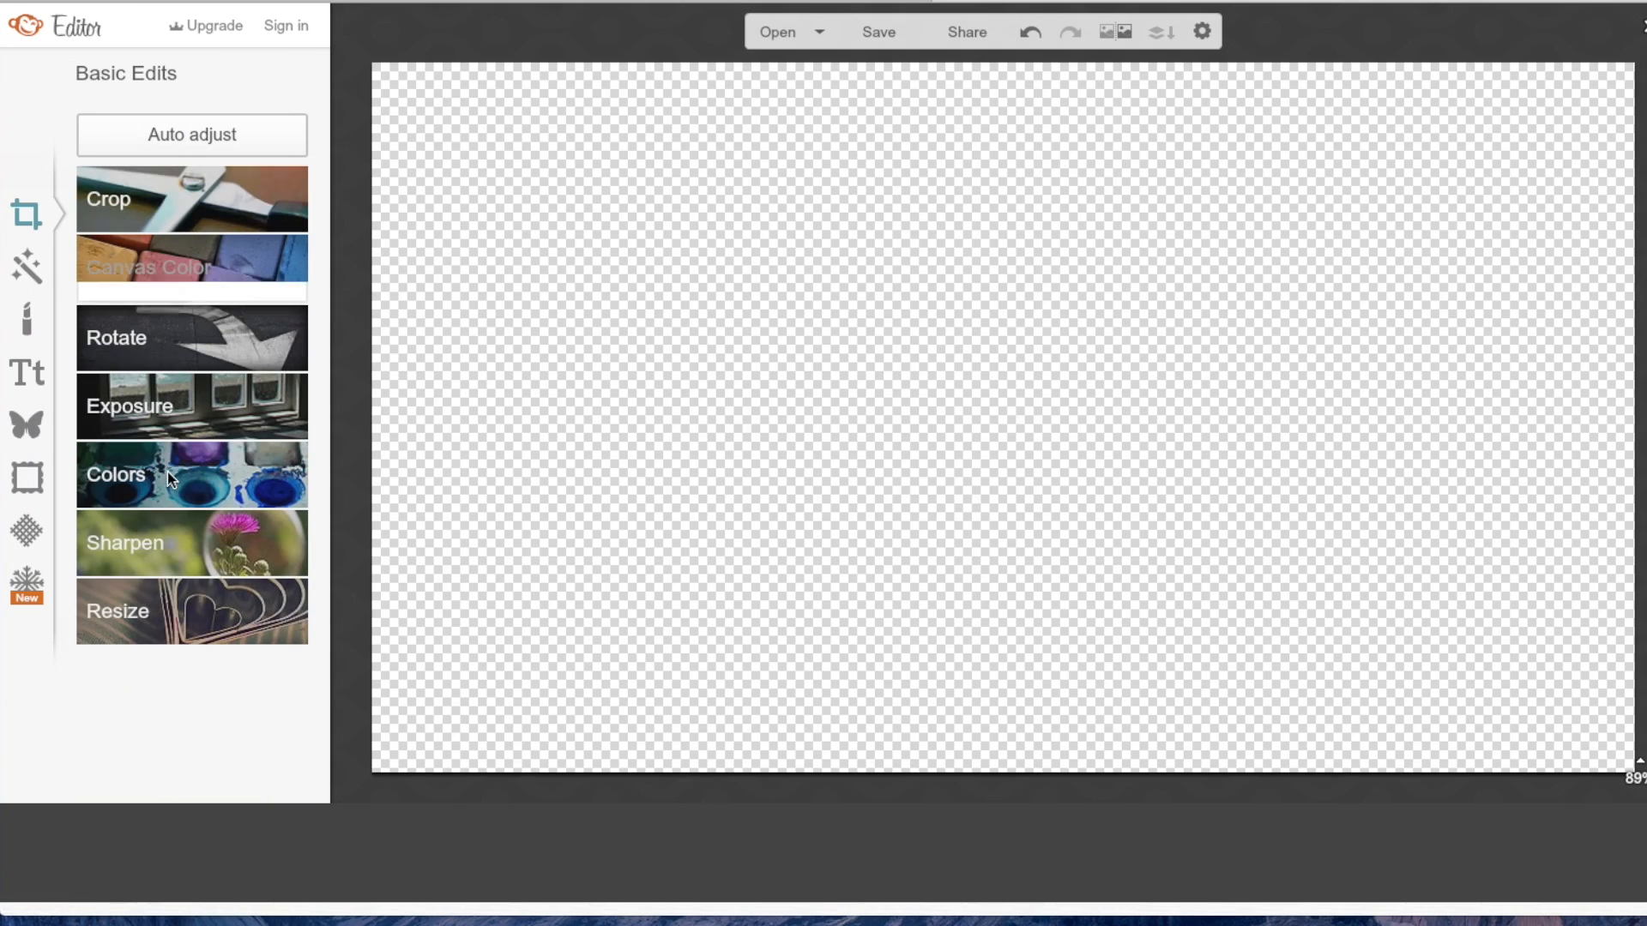
Add the image zn1gN2P from the desktop to the canvas as a custom overlay.
click(39, 427)
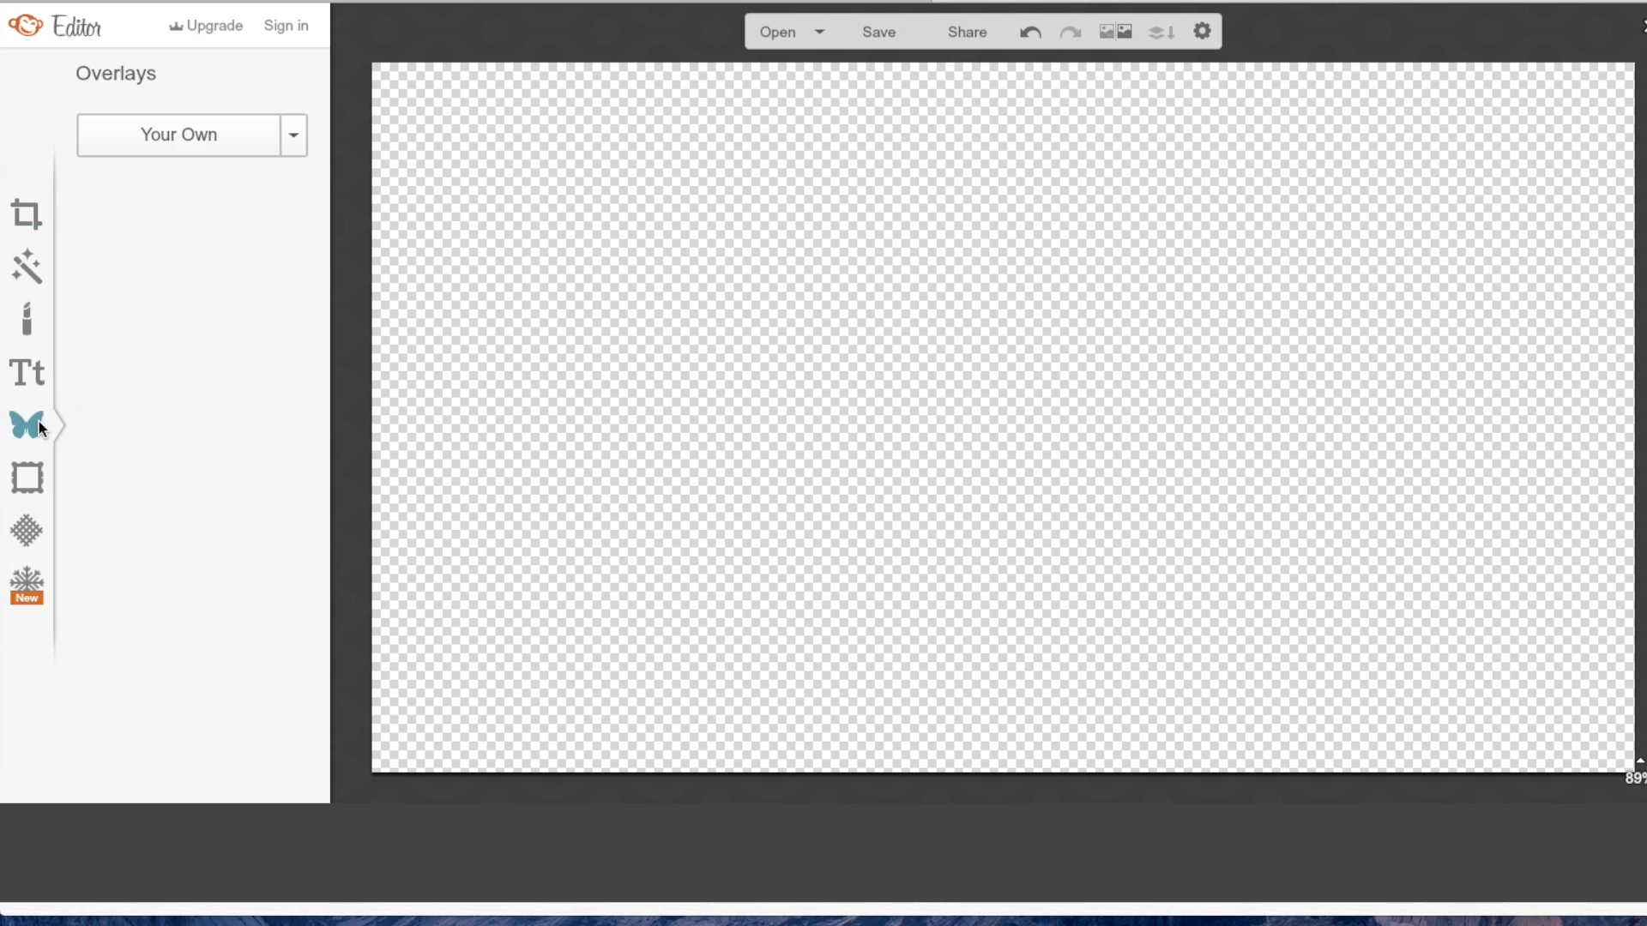
click(217, 129)
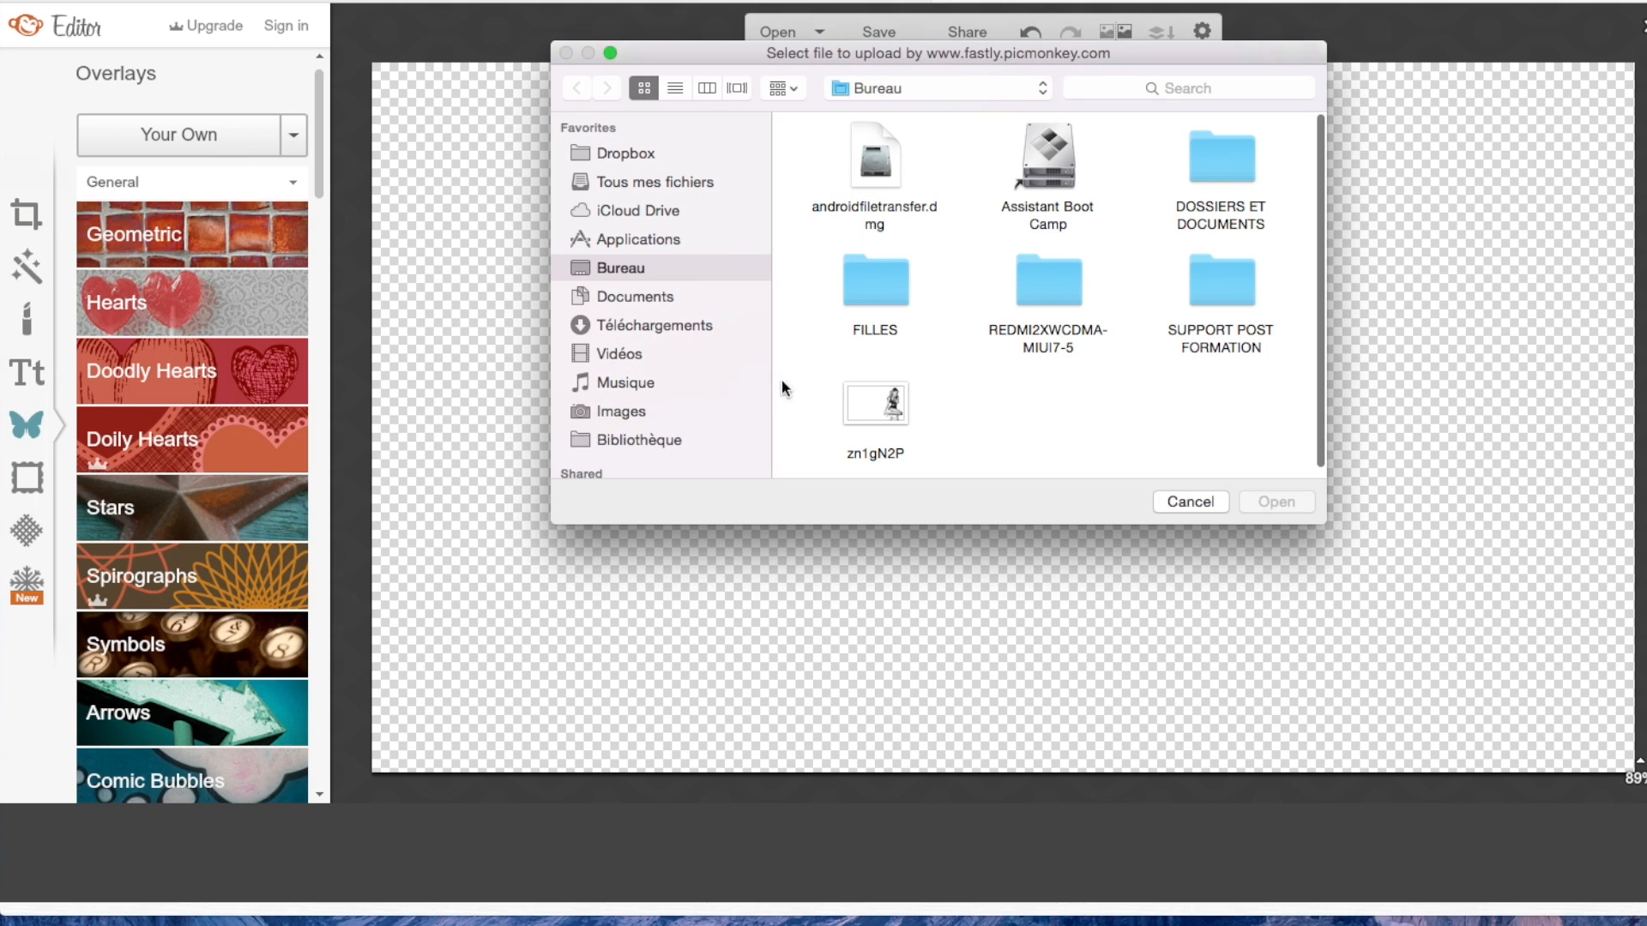
click(891, 417)
click(1268, 502)
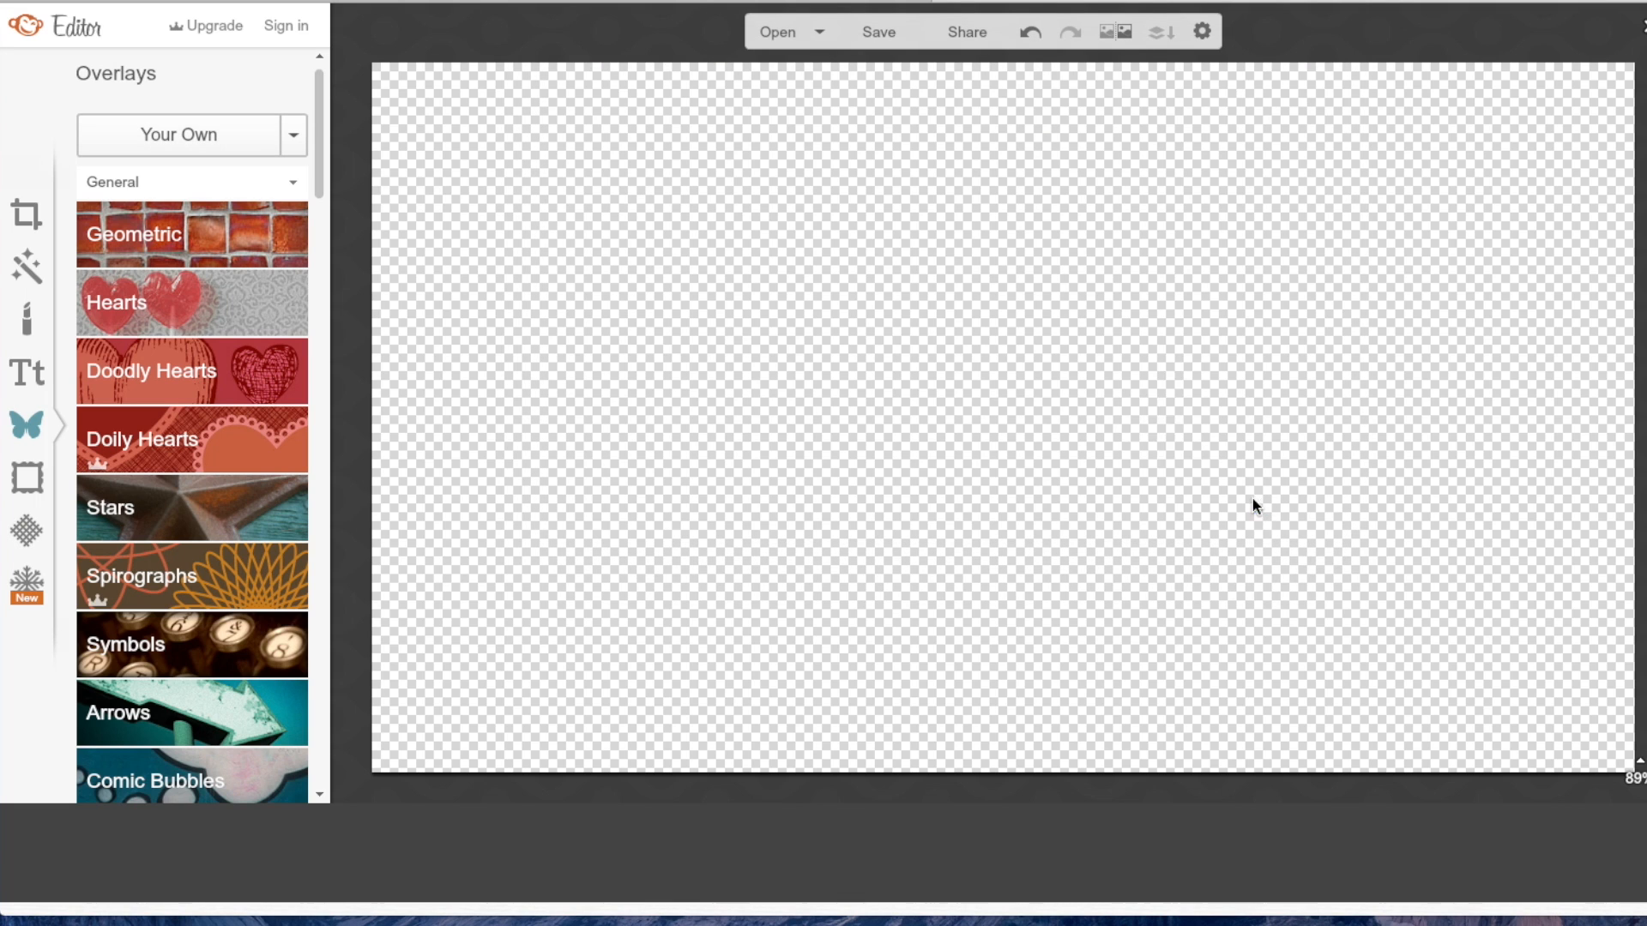
Enlarge the overlay to the full canvas height and place the seated figure just right of the canvas centre.
drag(1022, 474, 473, 868)
drag(1196, 364, 1469, 187)
drag(1286, 428, 969, 385)
drag(1148, 143, 1390, 53)
Turn the overlay into a black silhouette using colour 040404 and the Subtract blend mode.
click(1328, 288)
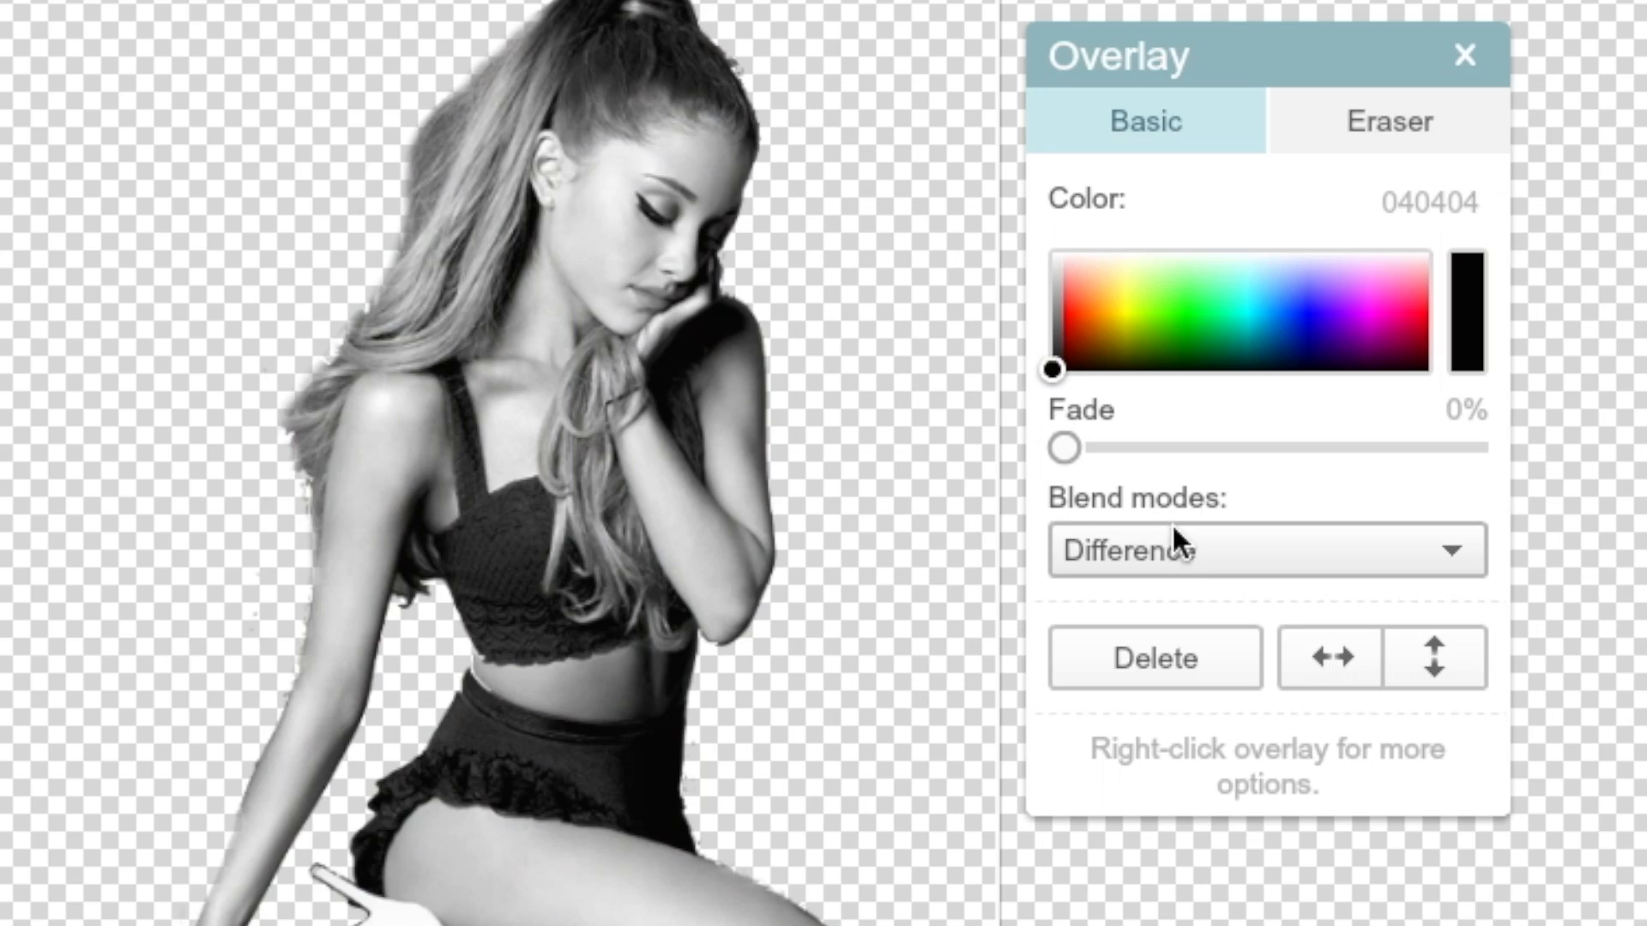
click(1188, 546)
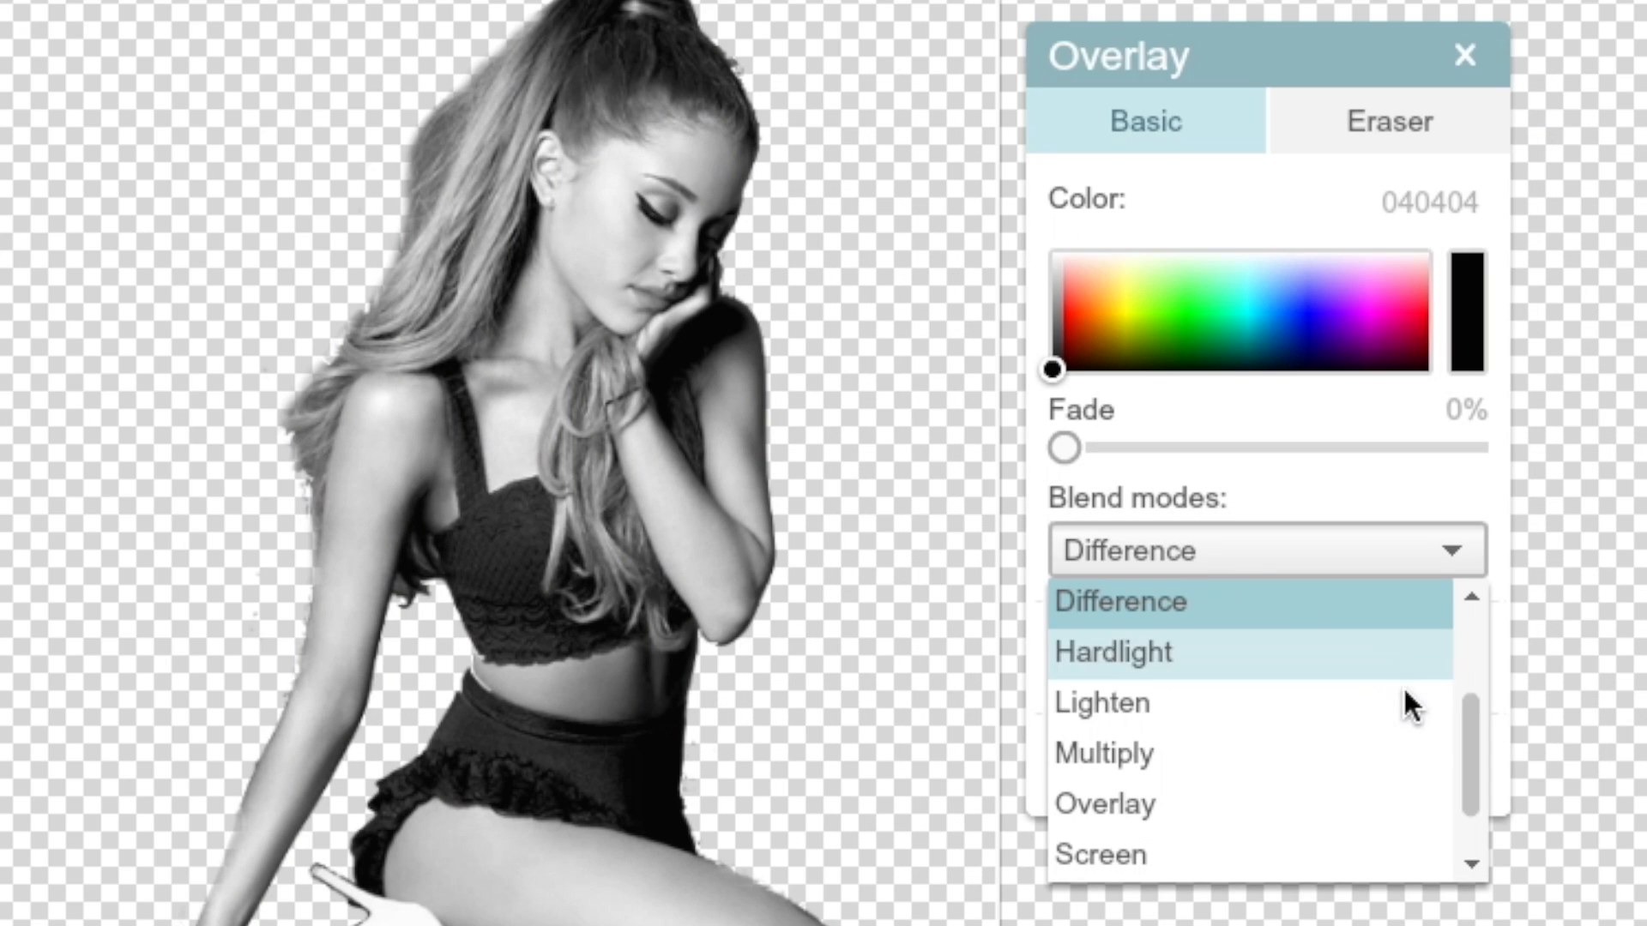
drag(1468, 782, 1477, 806)
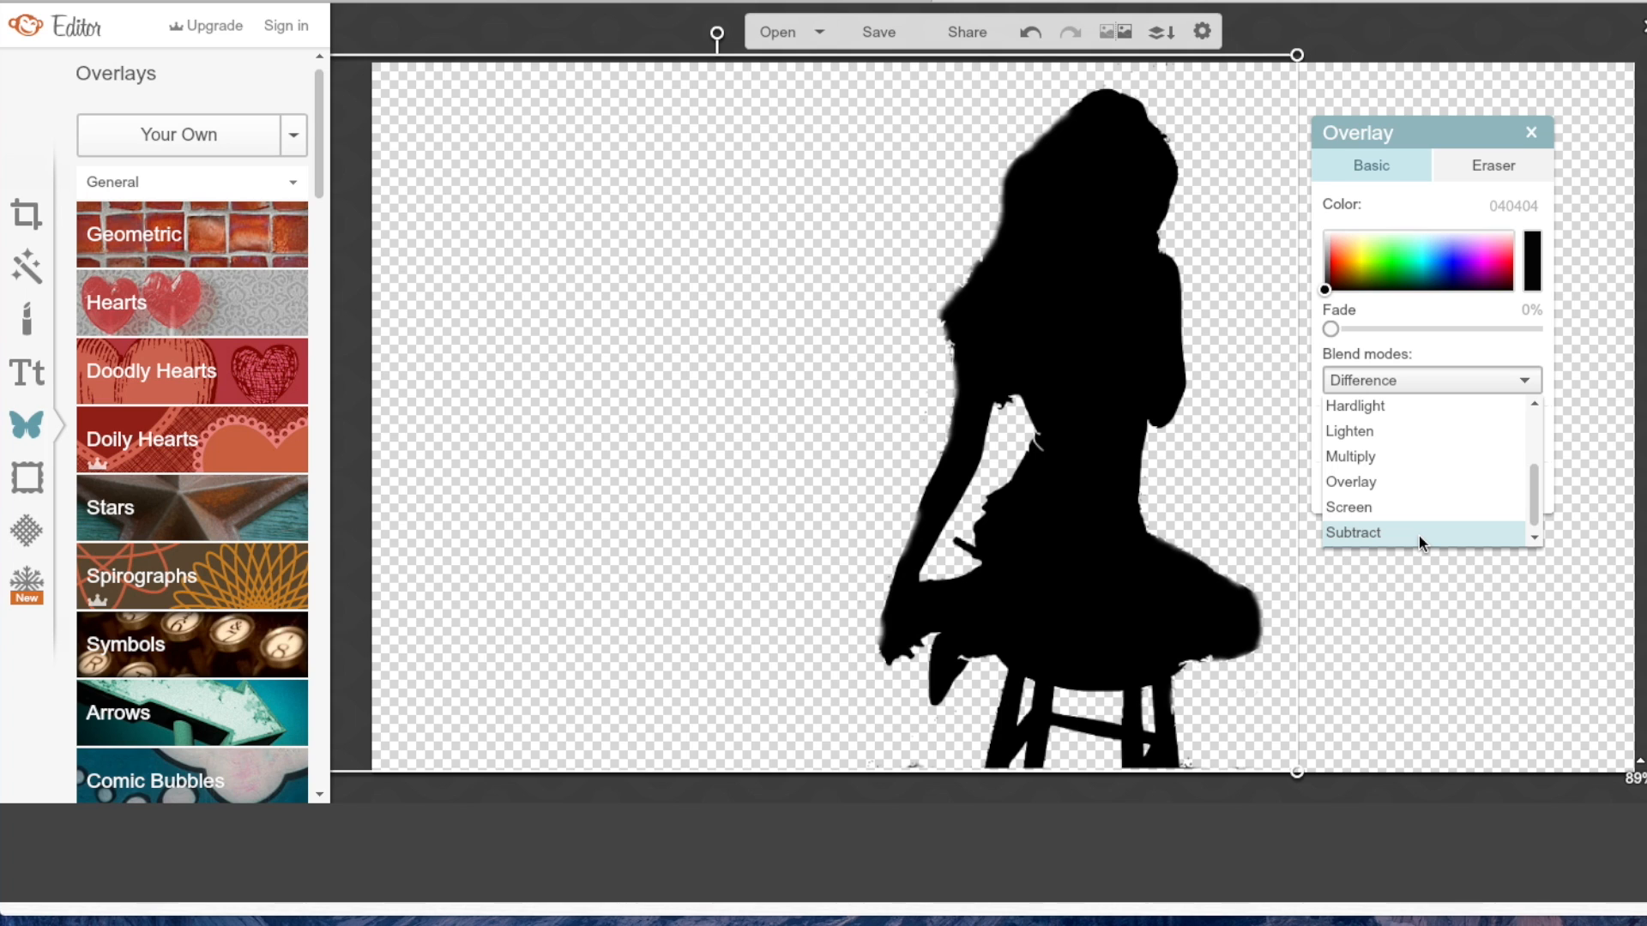
click(1241, 856)
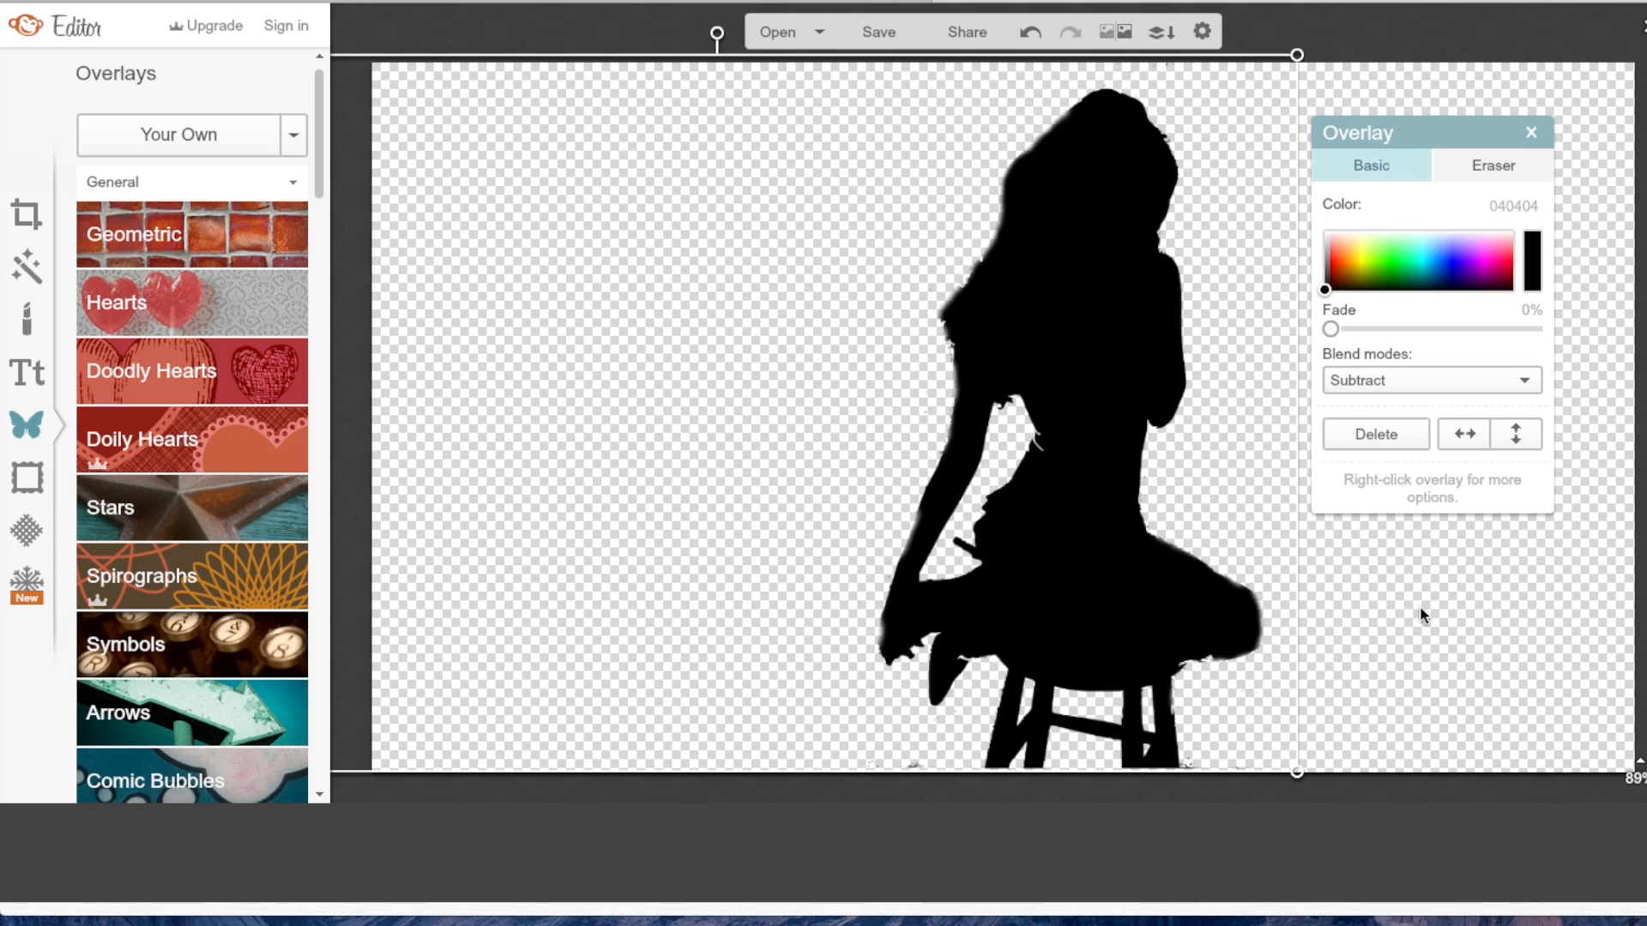
click(1531, 133)
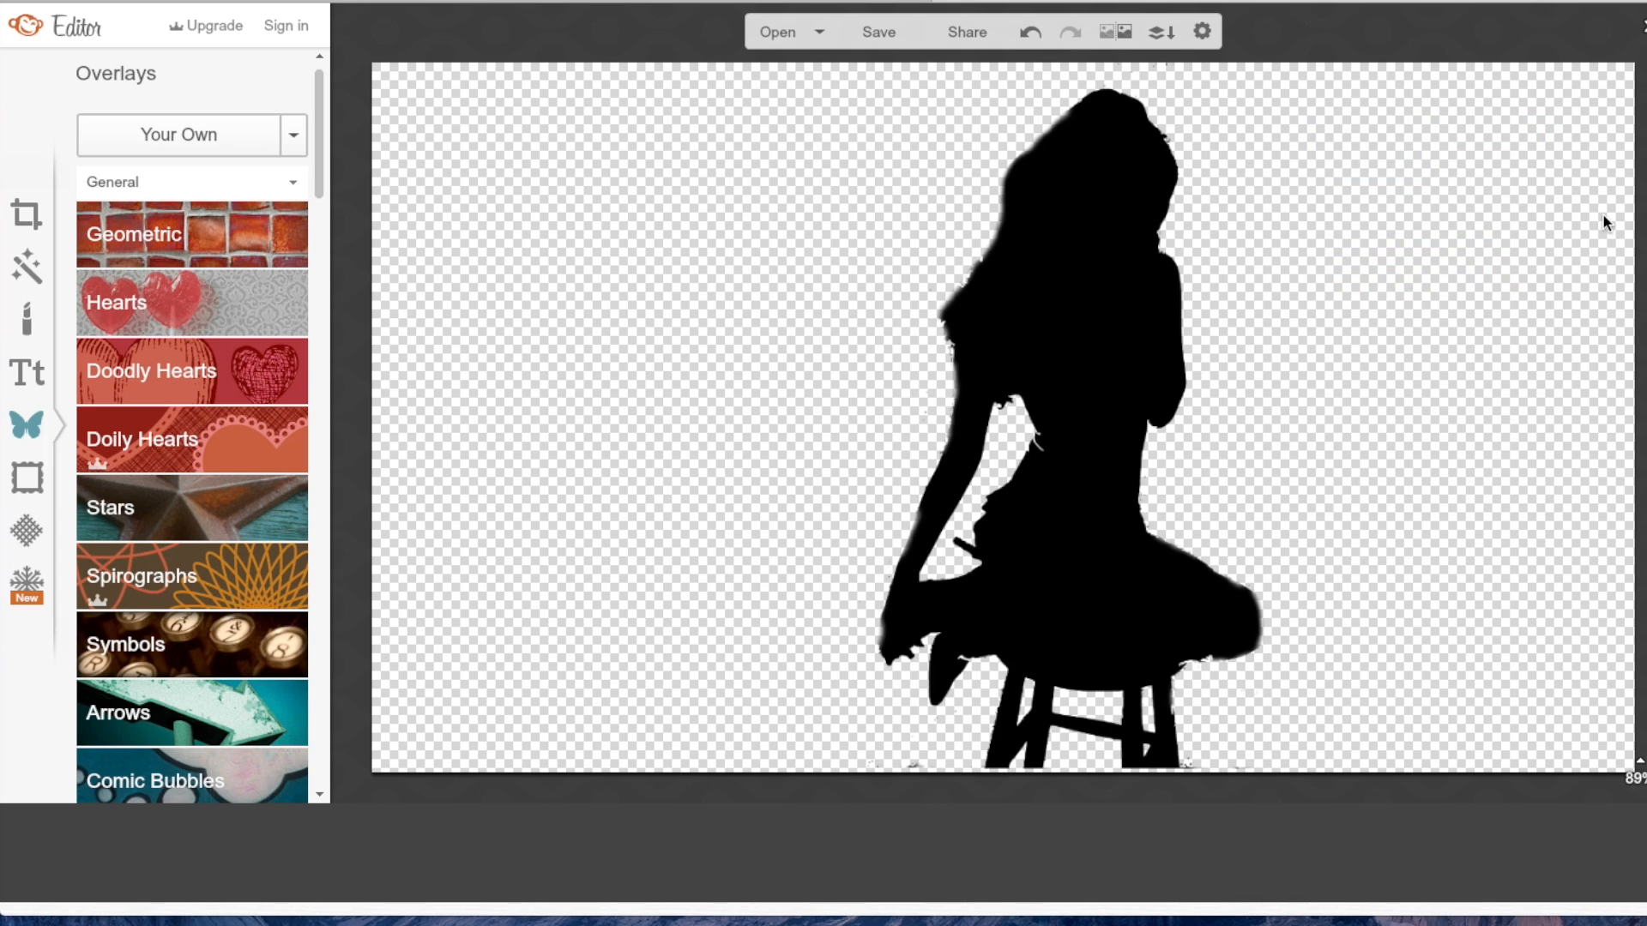
Save the silhouette image to the desktop as Untitled.png.
click(875, 39)
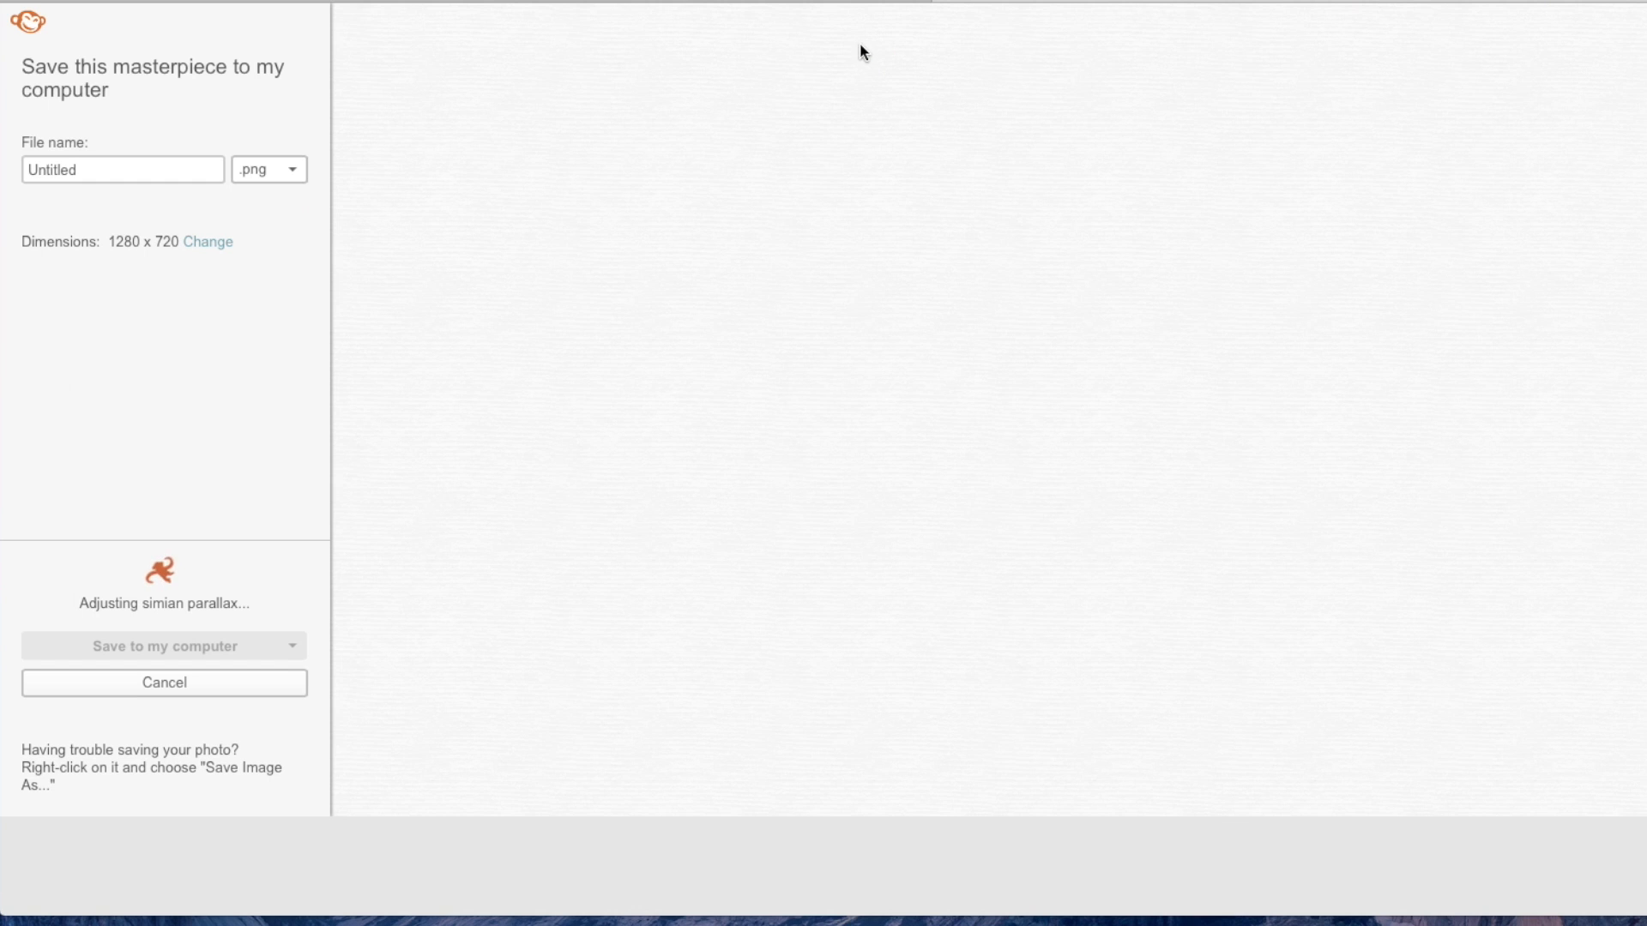
click(236, 646)
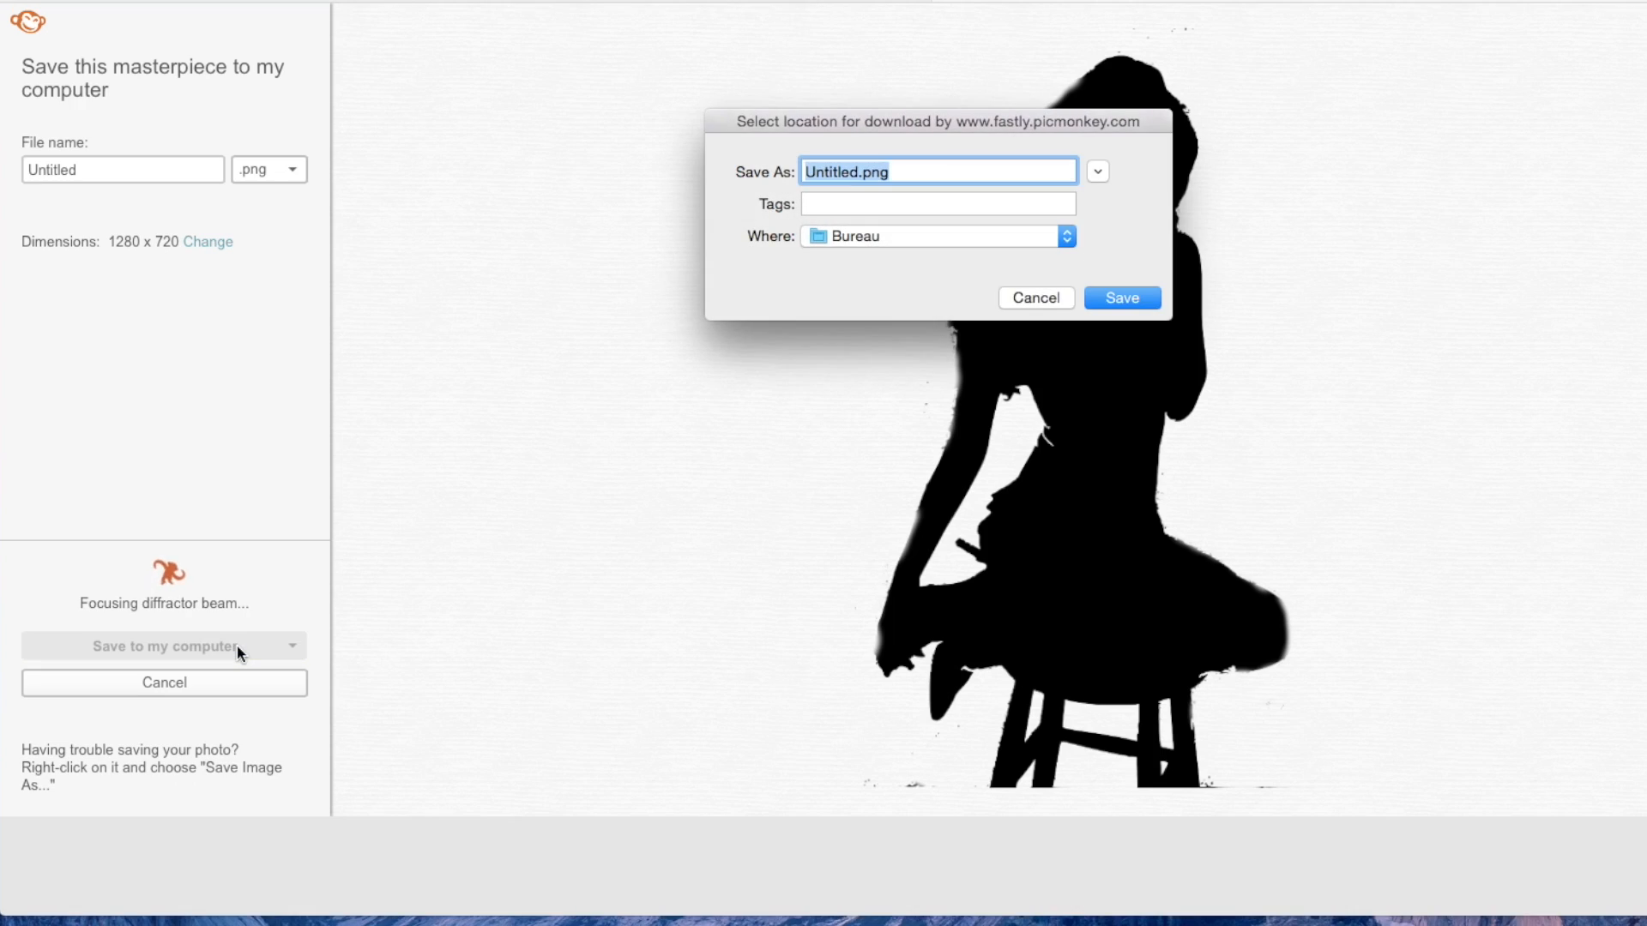
click(1108, 296)
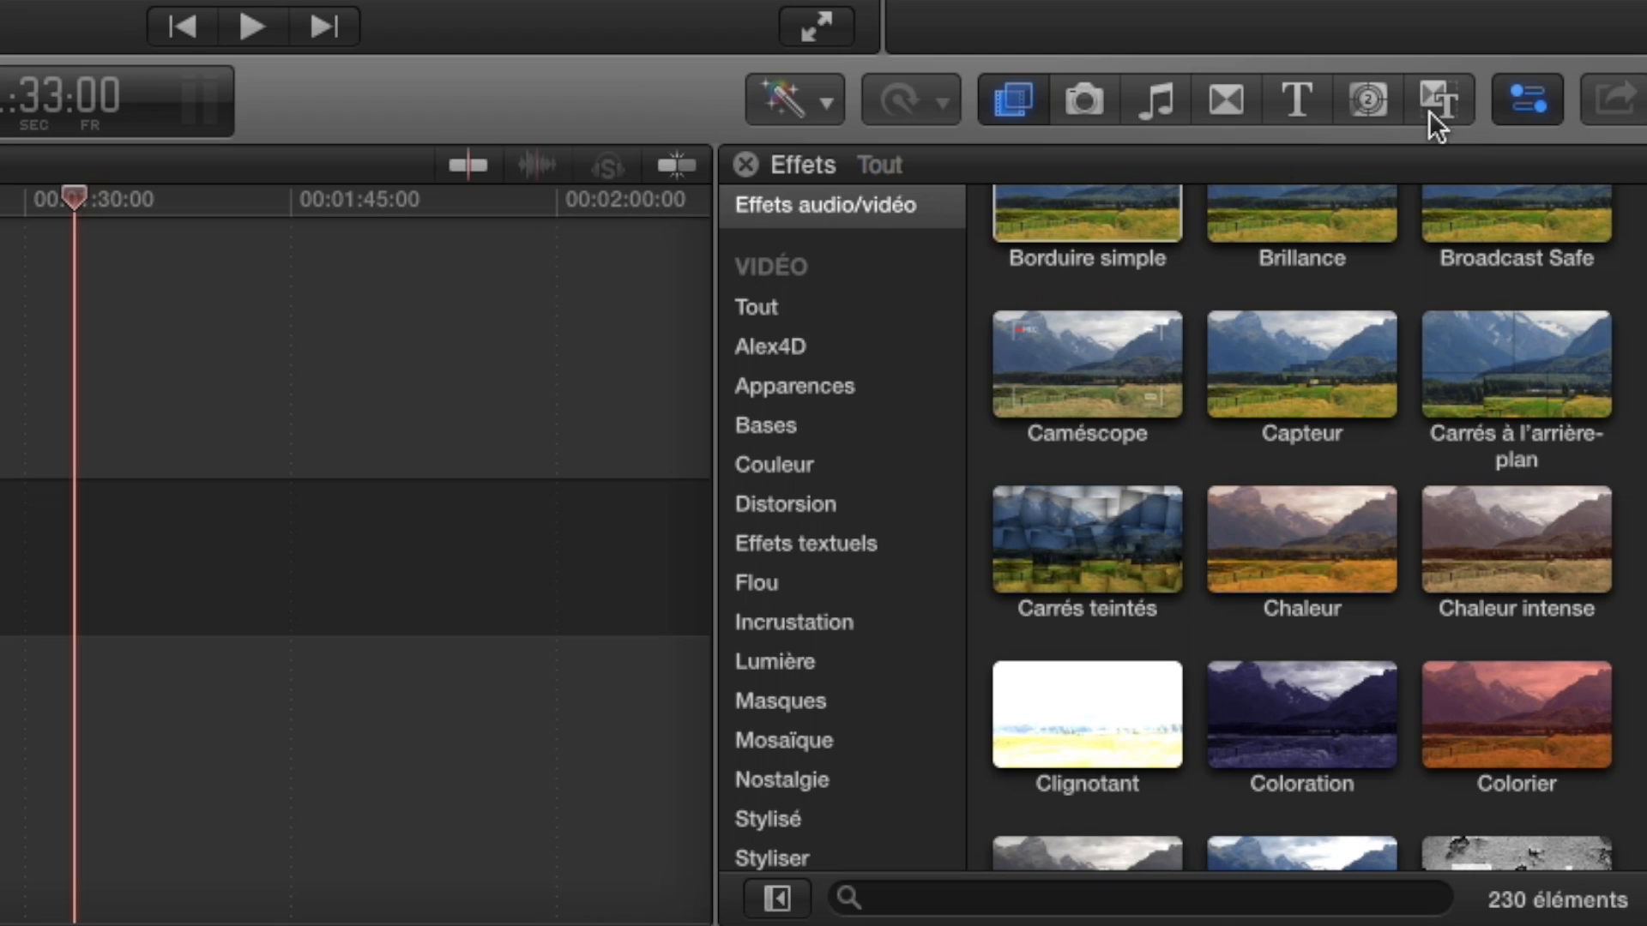
In Final Cut Pro, place the Blancs generator at the start of the empty timeline and trim it to about 8:14.
click(1485, 478)
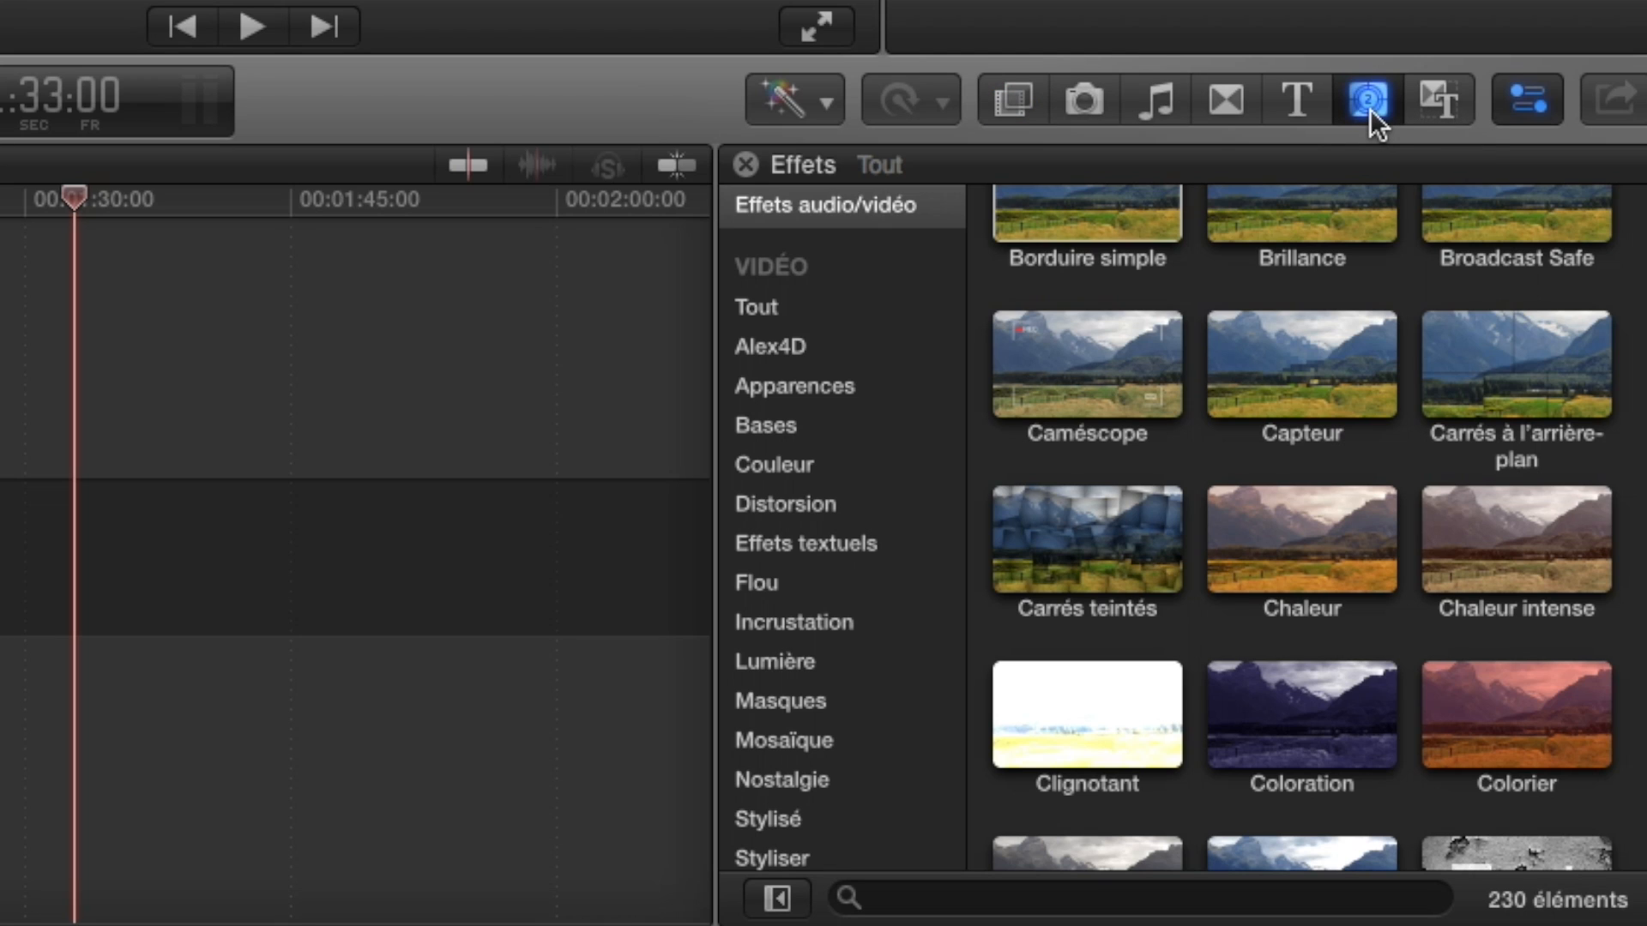
drag(1083, 262, 111, 702)
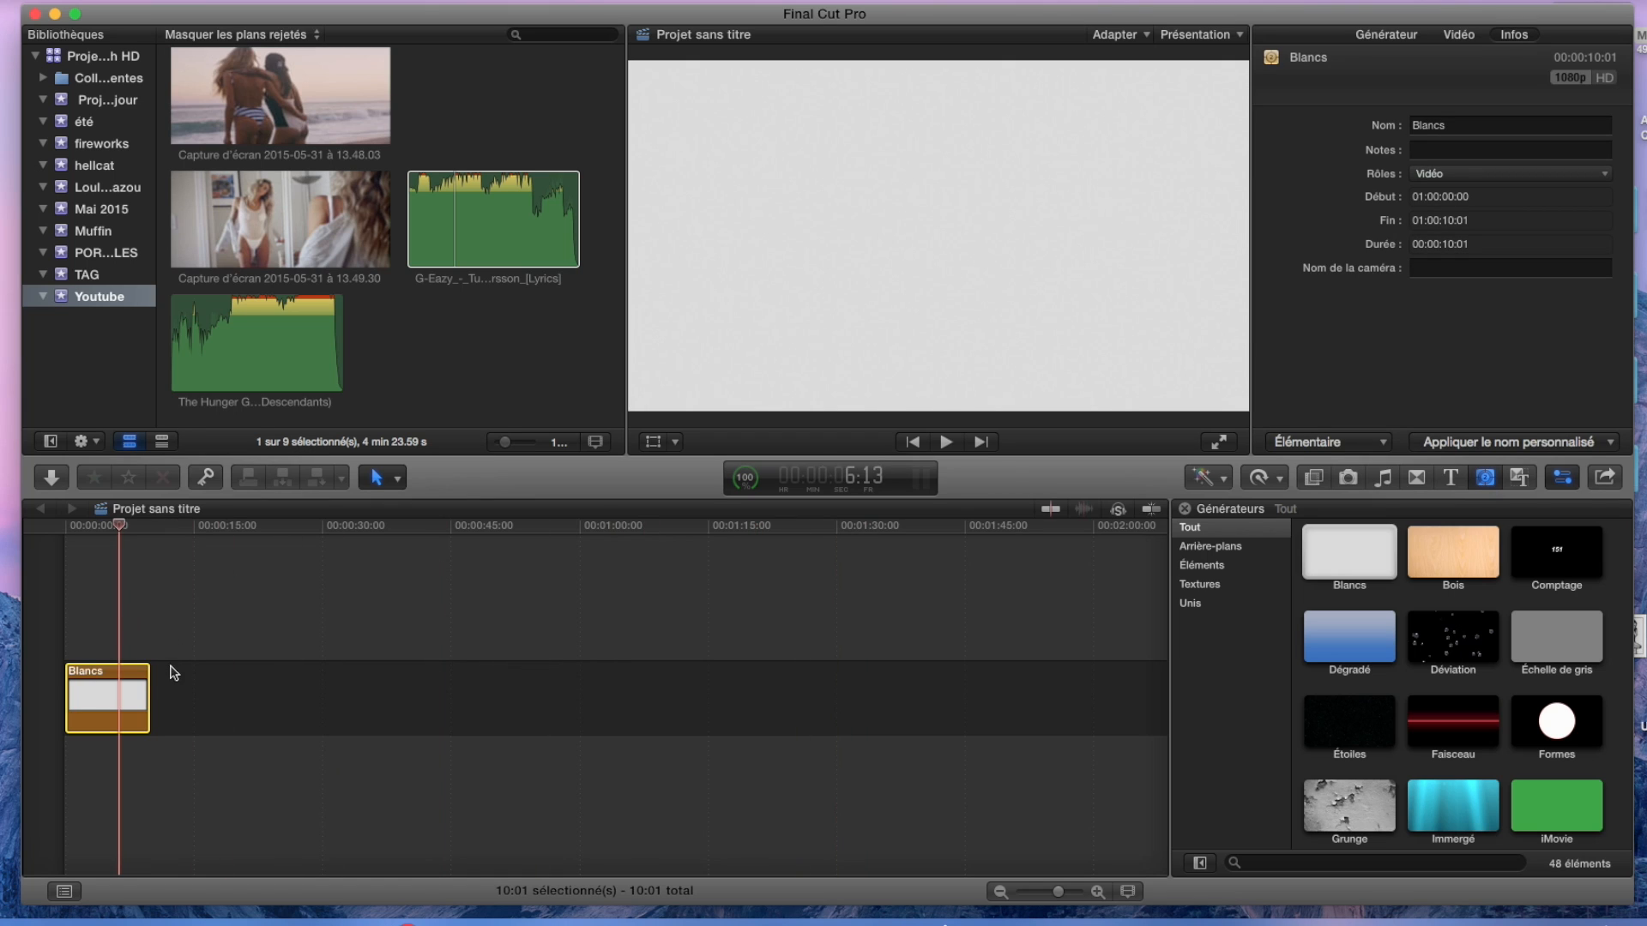
mouse_move(147, 690)
mouse_down()
mouse_move(173, 690)
mouse_move(154, 690)
mouse_up()
drag(1059, 892, 1048, 892)
drag(889, 671, 703, 671)
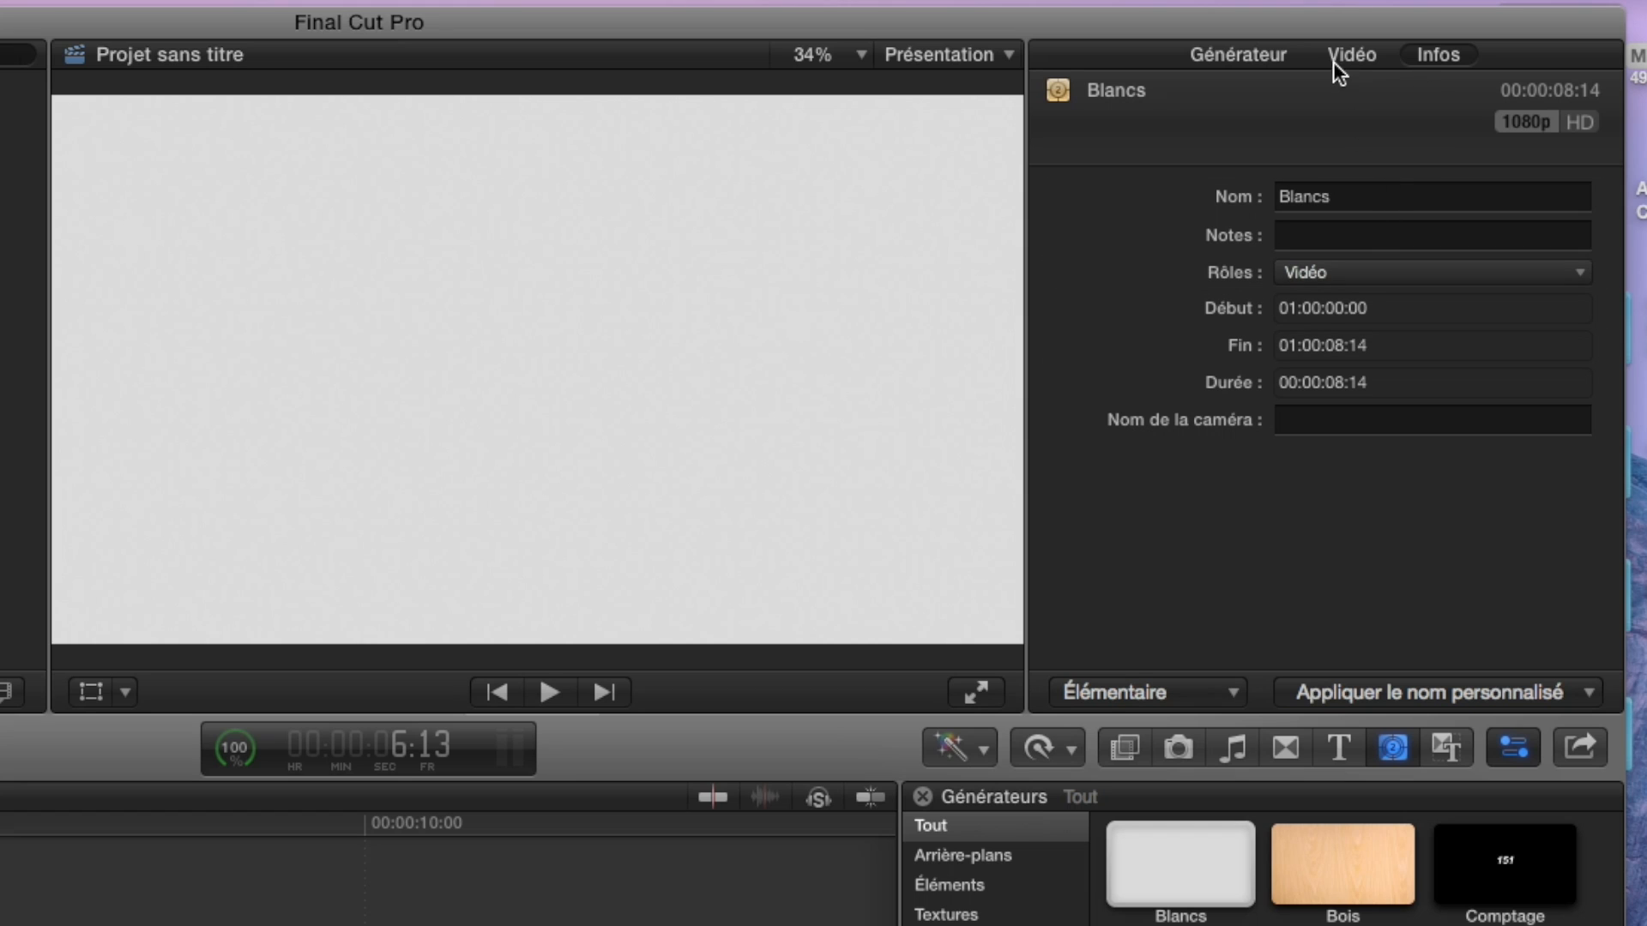
Set the Blancs generator's Color parameter to bright white.
click(1236, 53)
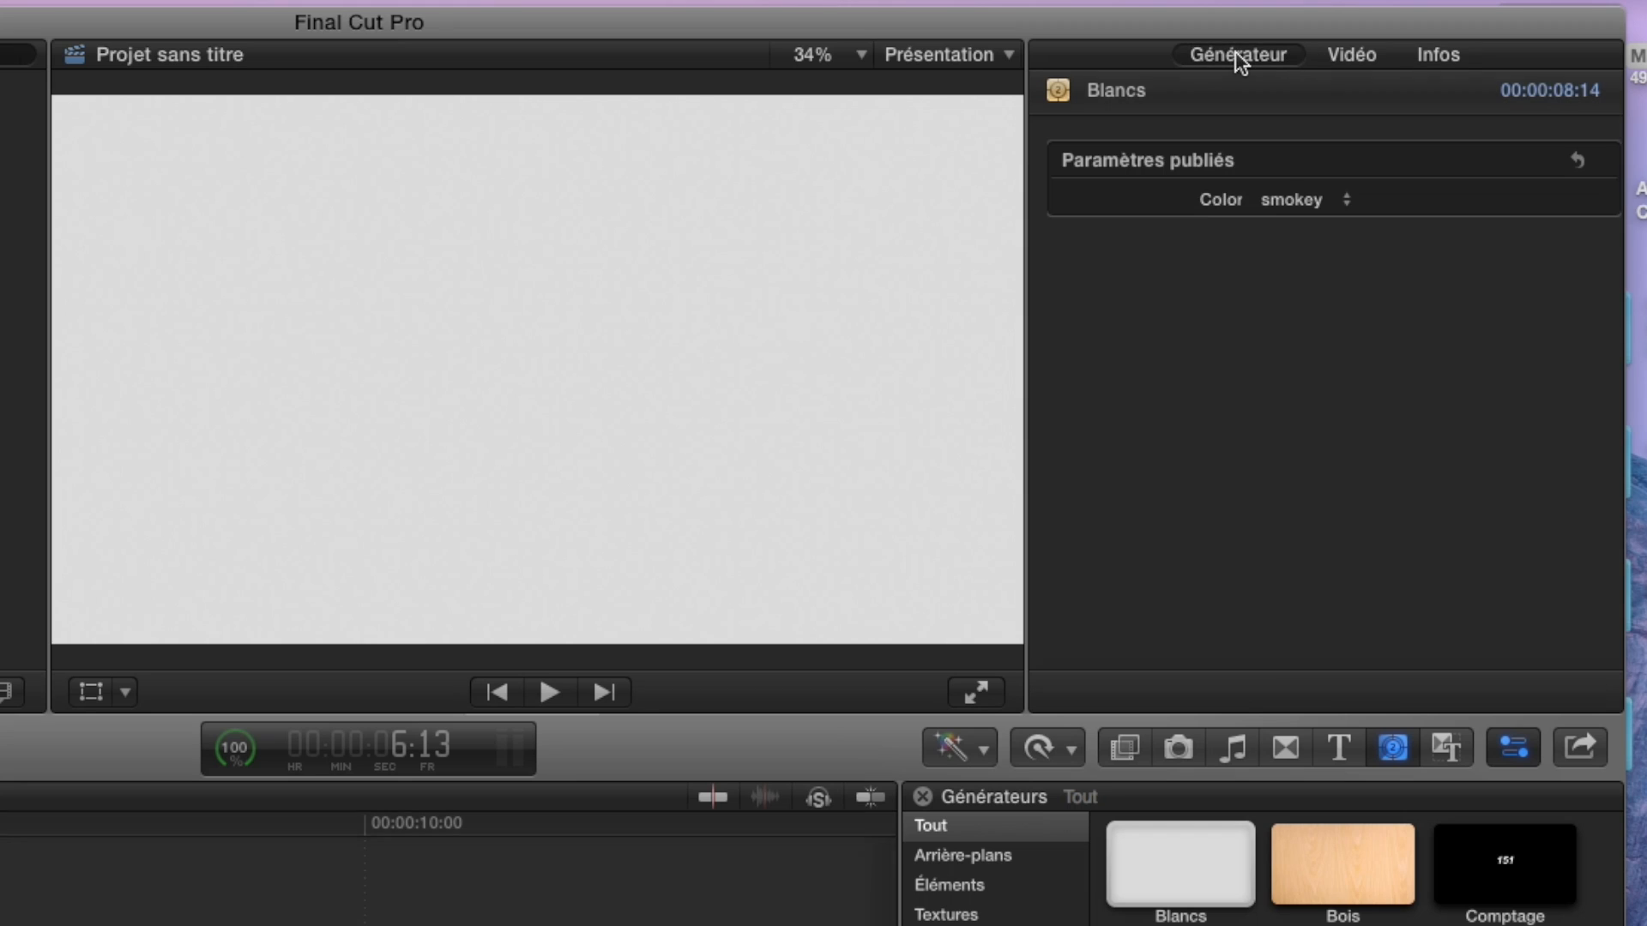
click(1294, 199)
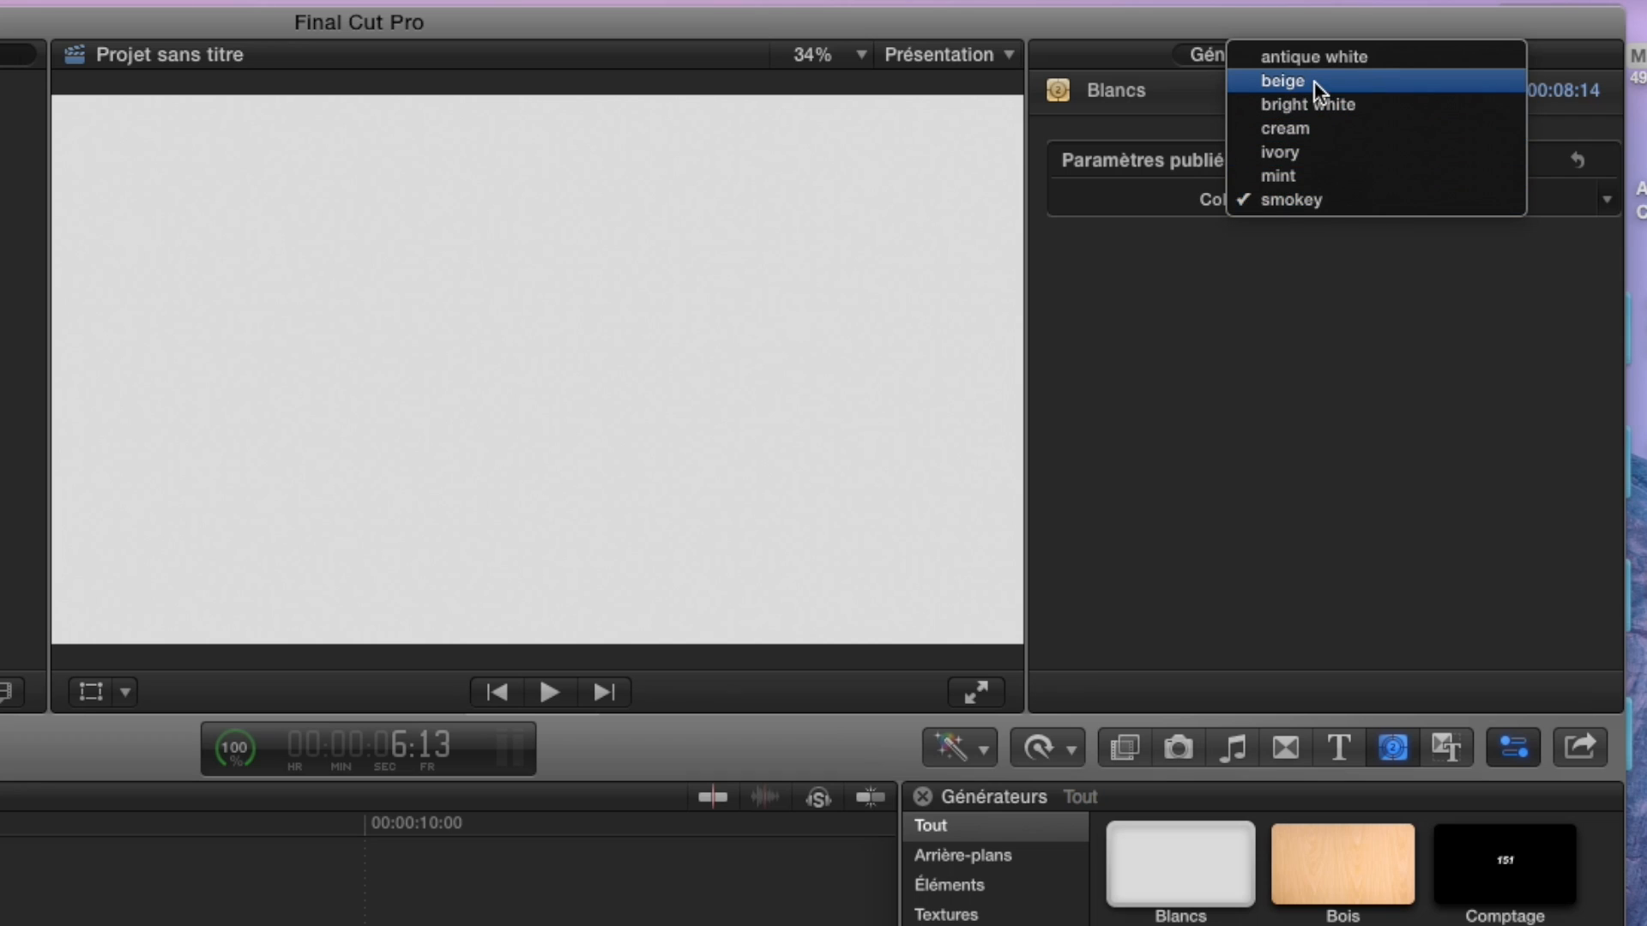
click(1316, 104)
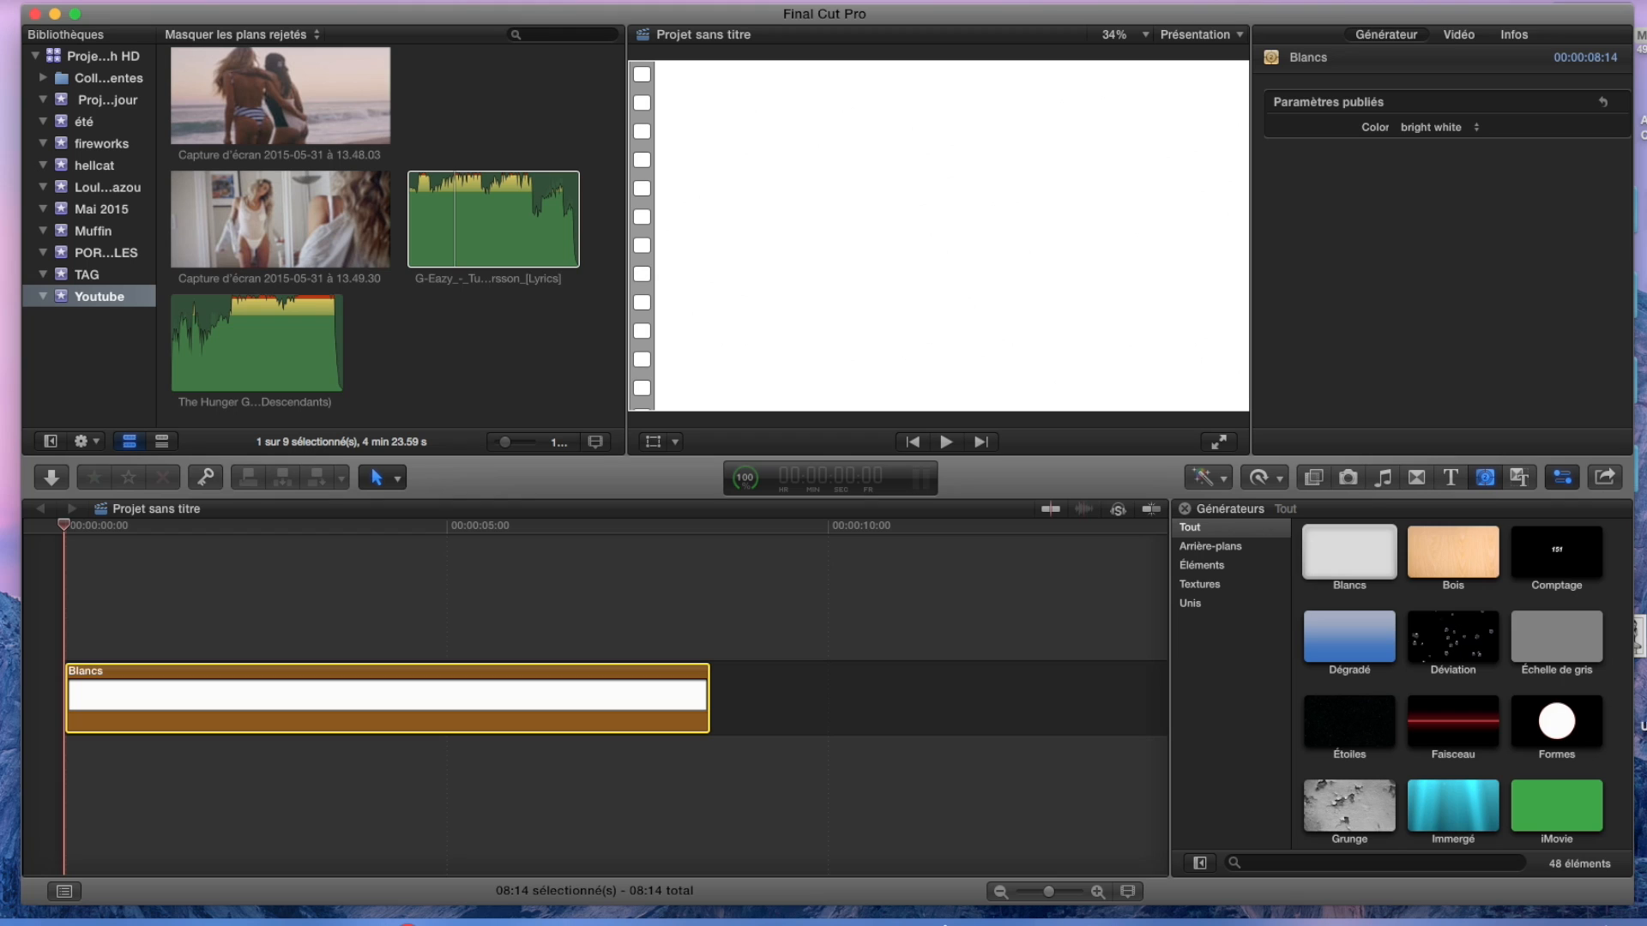
Add the Untitled silhouette image above the Blancs clip at the timeline start and extend it to the same length.
drag(1640, 638, 980, 628)
drag(188, 618, 62, 539)
drag(369, 610, 706, 609)
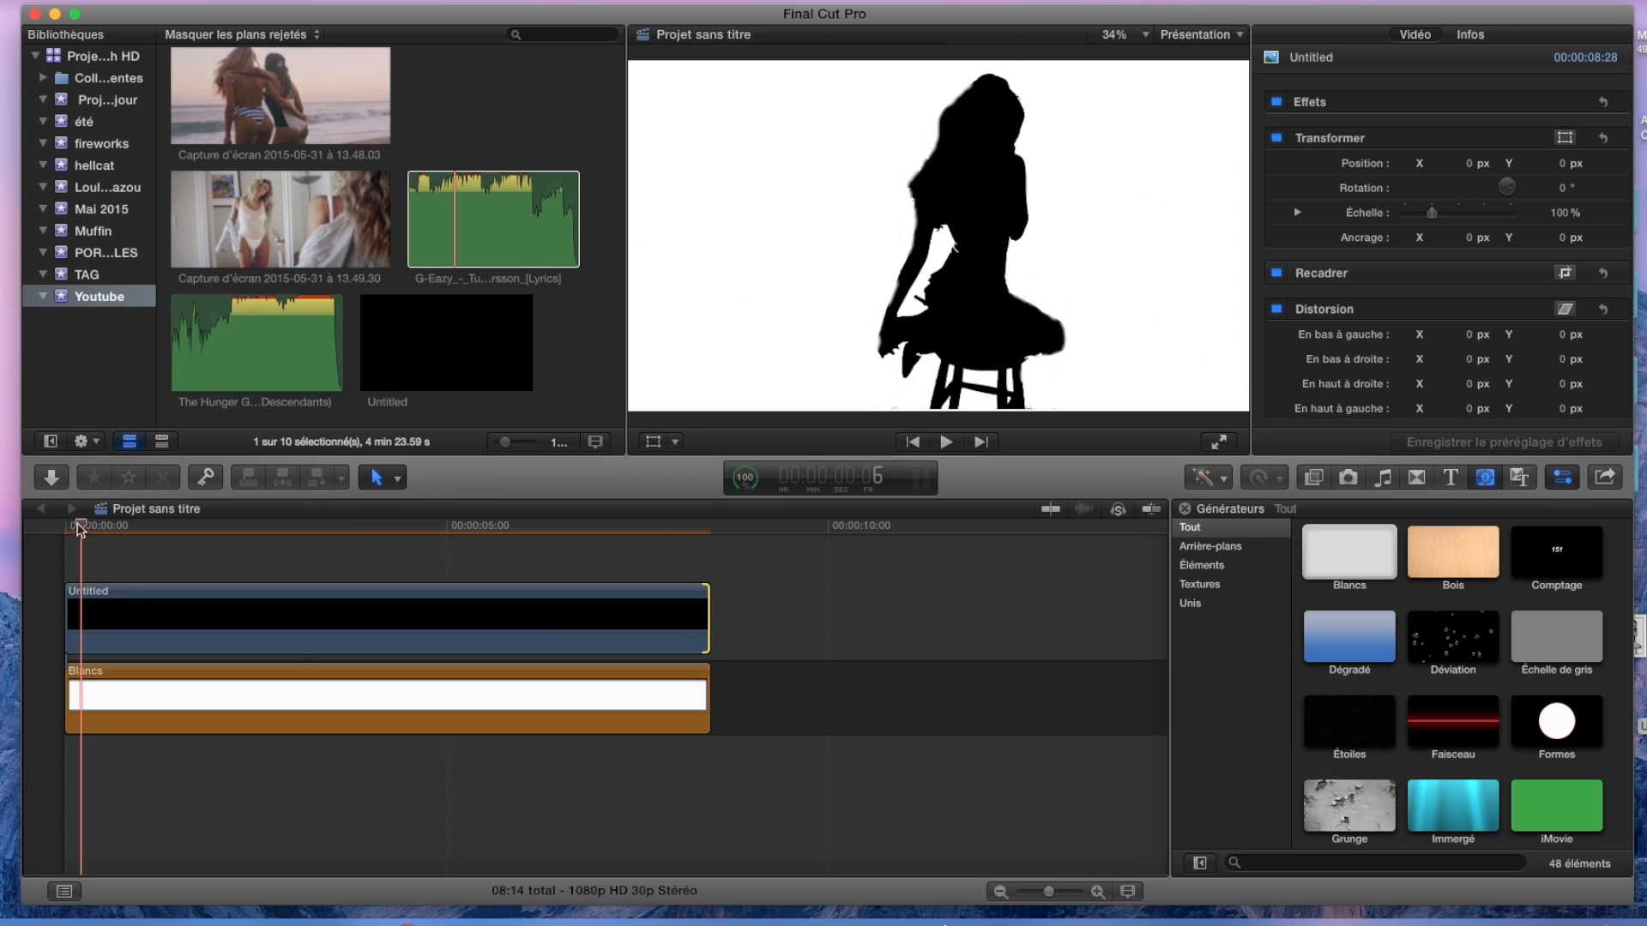
Transform the Untitled silhouette to about 102.61% scale and position X -62.7 px, Y 8.8 px.
key(shift+t)
drag(612, 467, 581, 467)
drag(996, 654, 1009, 659)
drag(632, 539, 633, 544)
click(974, 98)
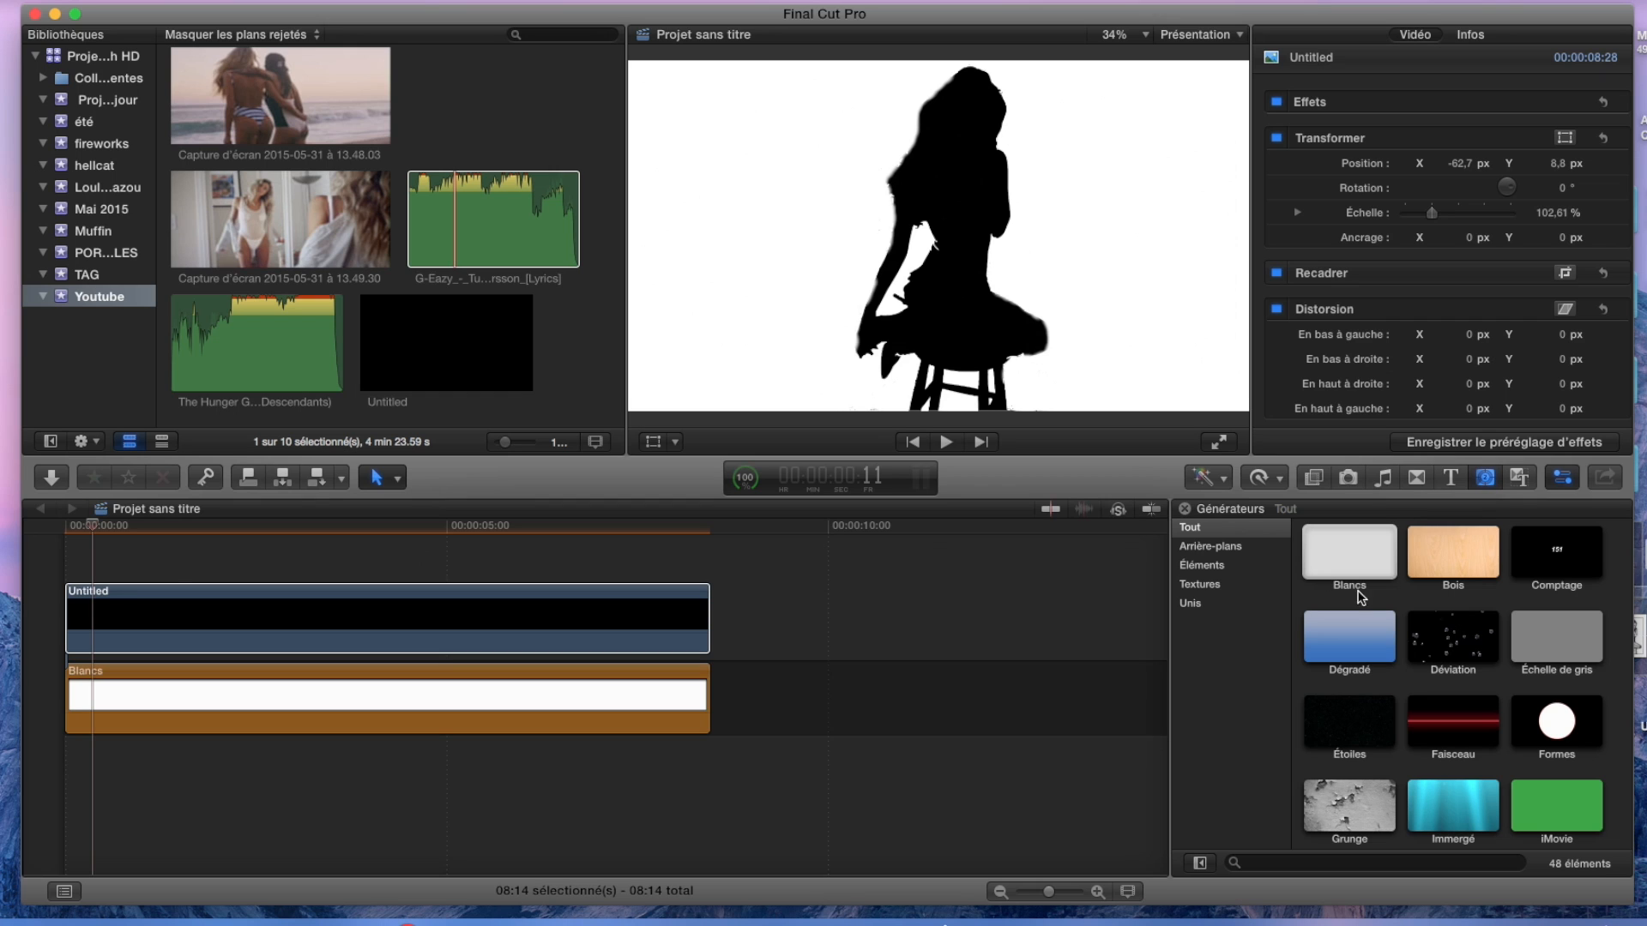
Add the desktop image zn1gN2P above the Untitled clip at the timeline start and extend it to match the clips below.
key(super+Tab)
drag(1640, 641, 390, 587)
drag(100, 570, 72, 542)
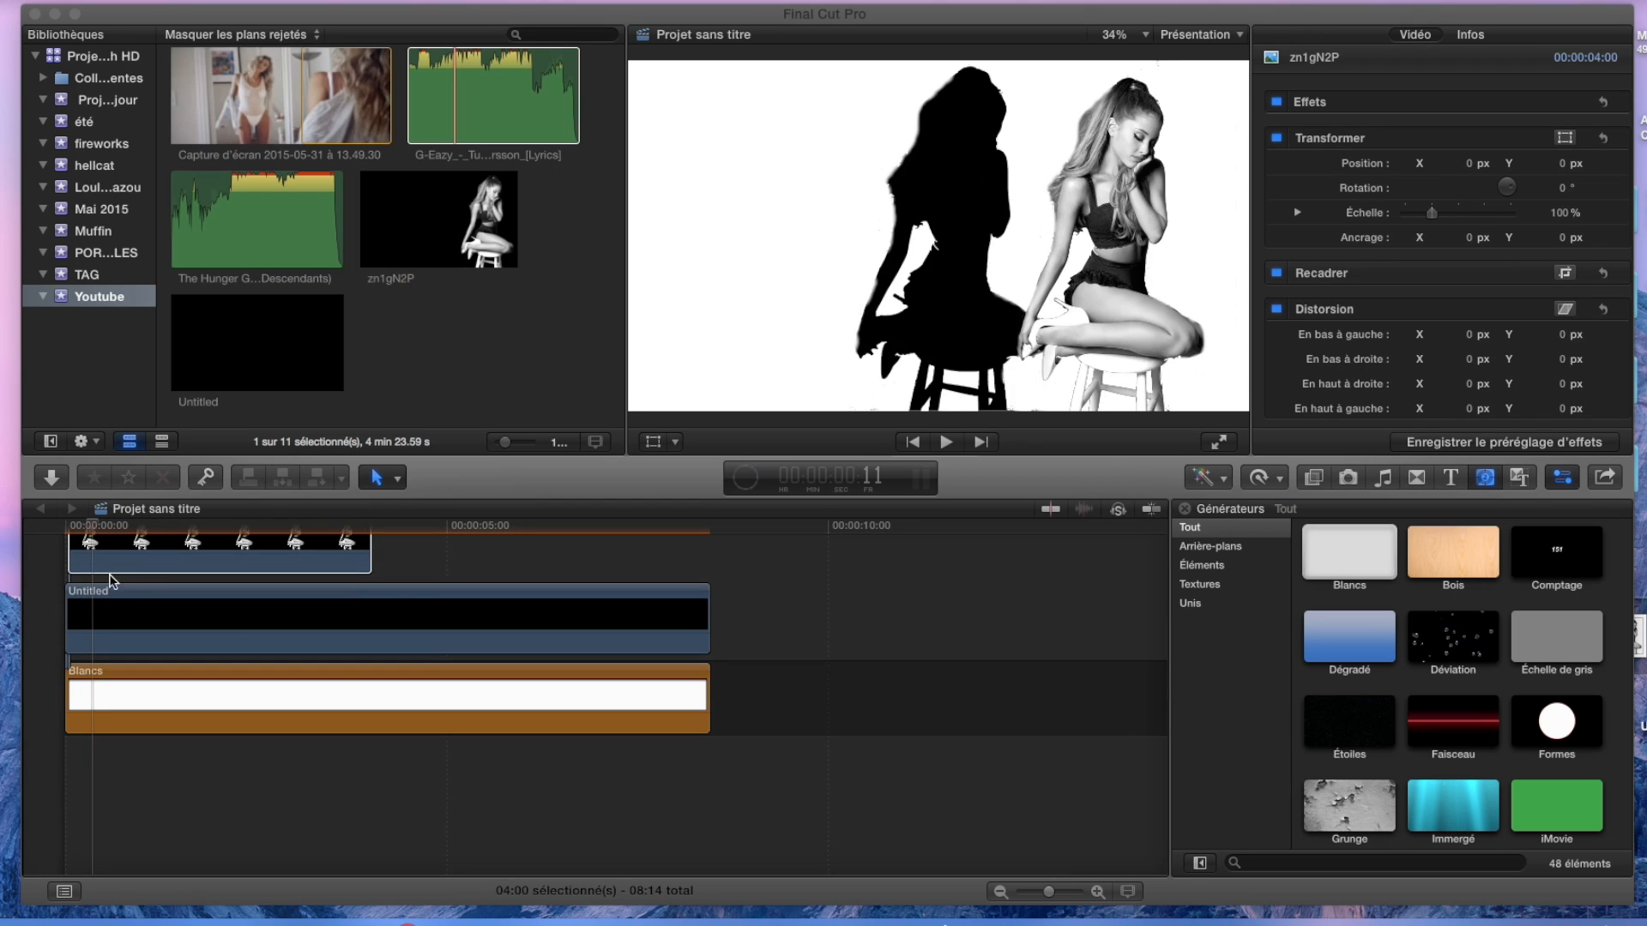
drag(366, 598, 706, 598)
Transform zn1gN2P to cover the silhouette exactly, at about 106.94% scale and position X -526.6 px, Y 32.3 px.
drag(93, 526, 181, 528)
click(1565, 137)
drag(1136, 220, 976, 220)
drag(1061, 63, 1061, 63)
drag(738, 92, 782, 63)
mouse_move(622, 343)
mouse_down()
mouse_move(600, 342)
mouse_move(599, 320)
mouse_up()
drag(757, 648, 754, 646)
drag(623, 488, 626, 498)
drag(760, 655, 750, 649)
drag(519, 445, 524, 445)
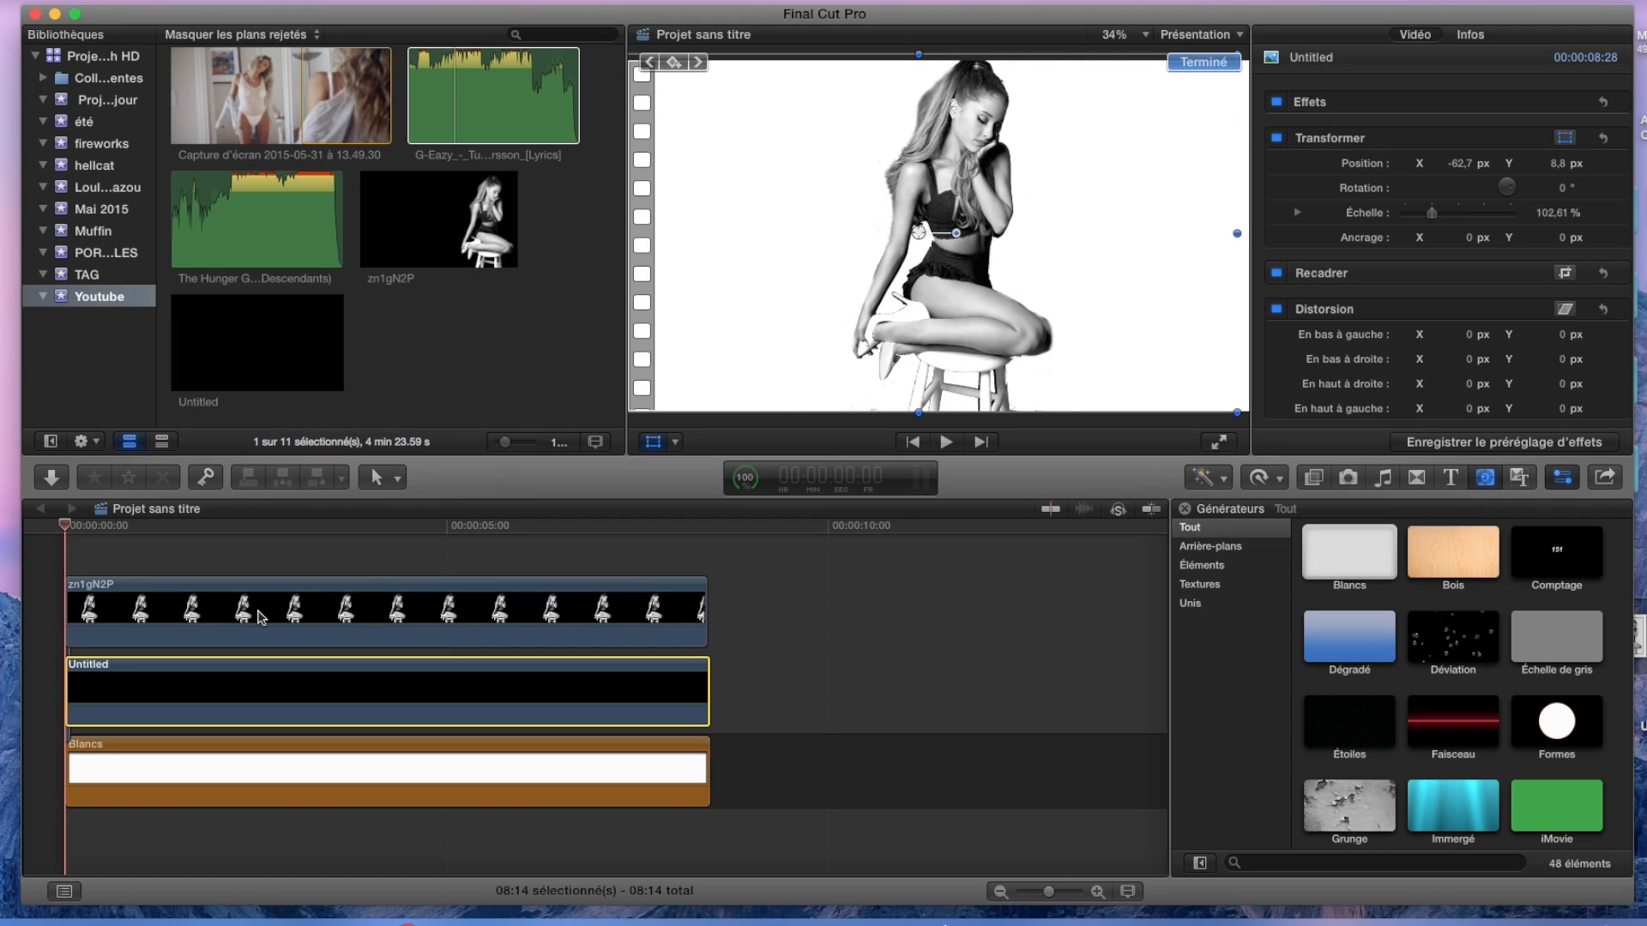
Animate zn1gN2P from a transform keyframe at the clip start to position X 24.7 px, Y 30.2 px at 1:08.
click(261, 617)
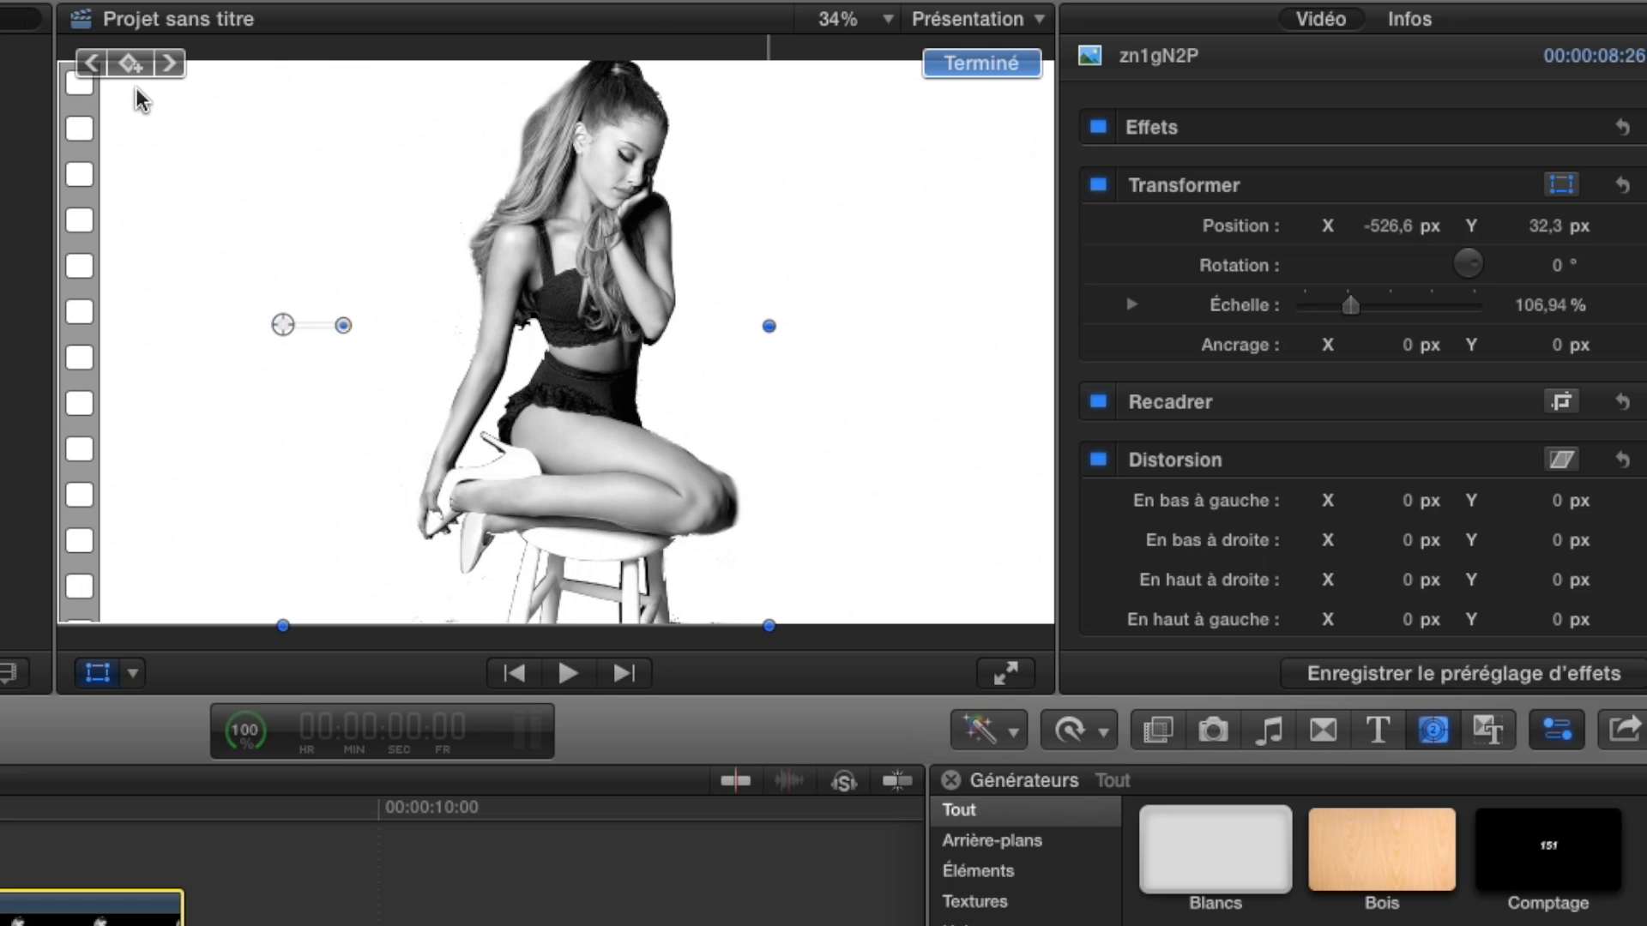
click(132, 62)
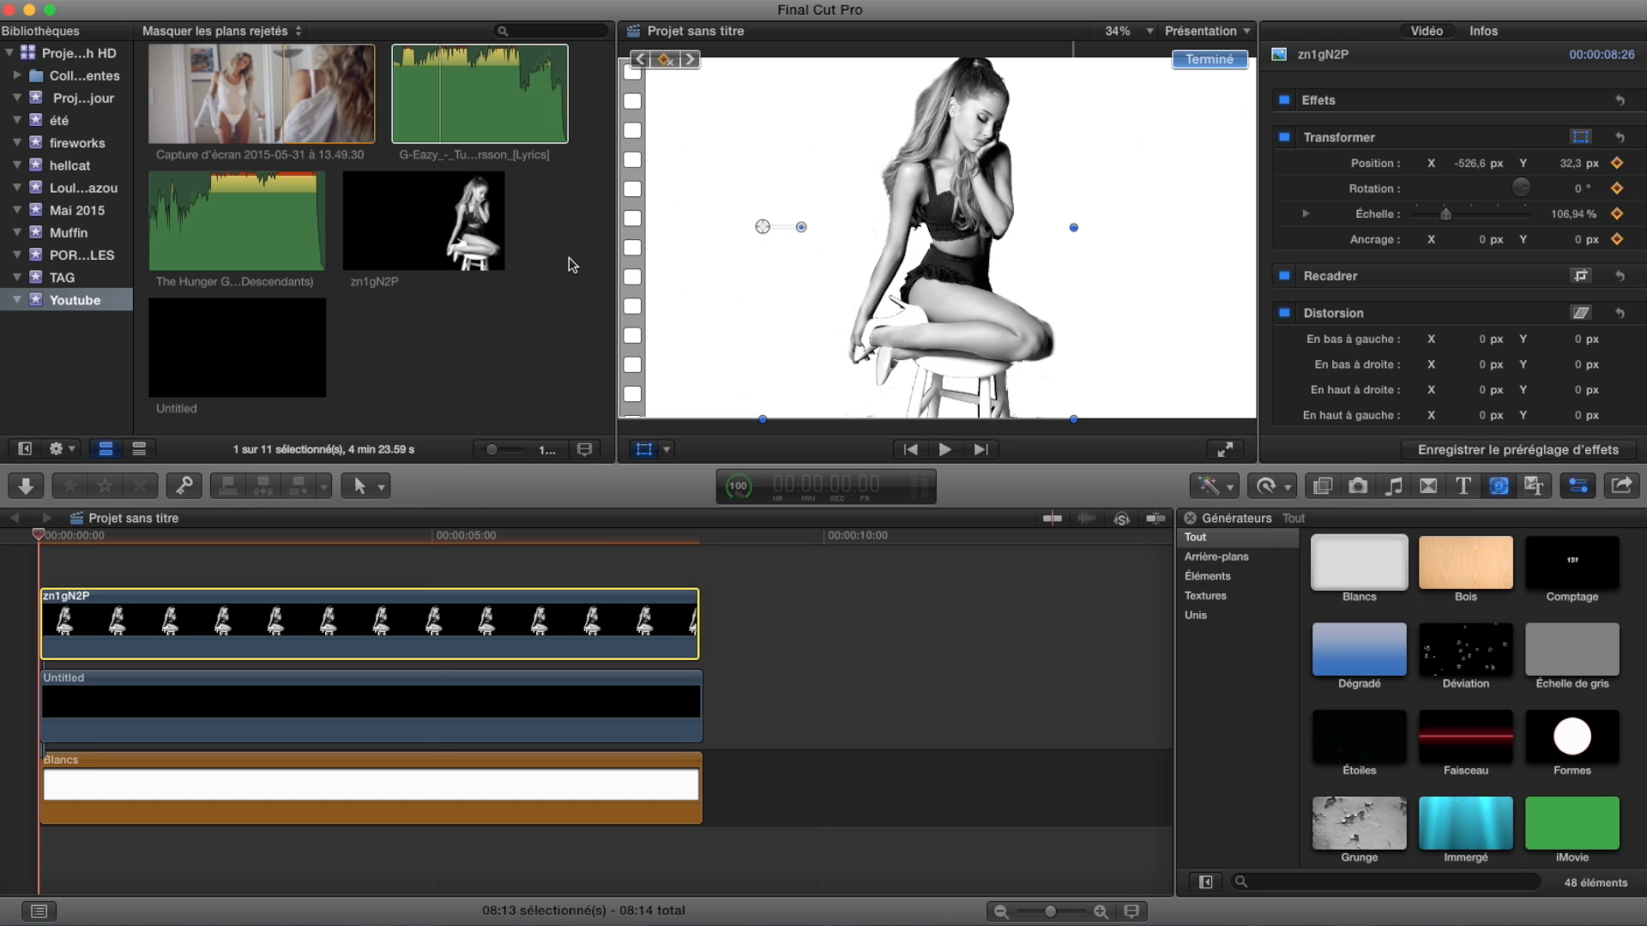
key(space)
key(space)
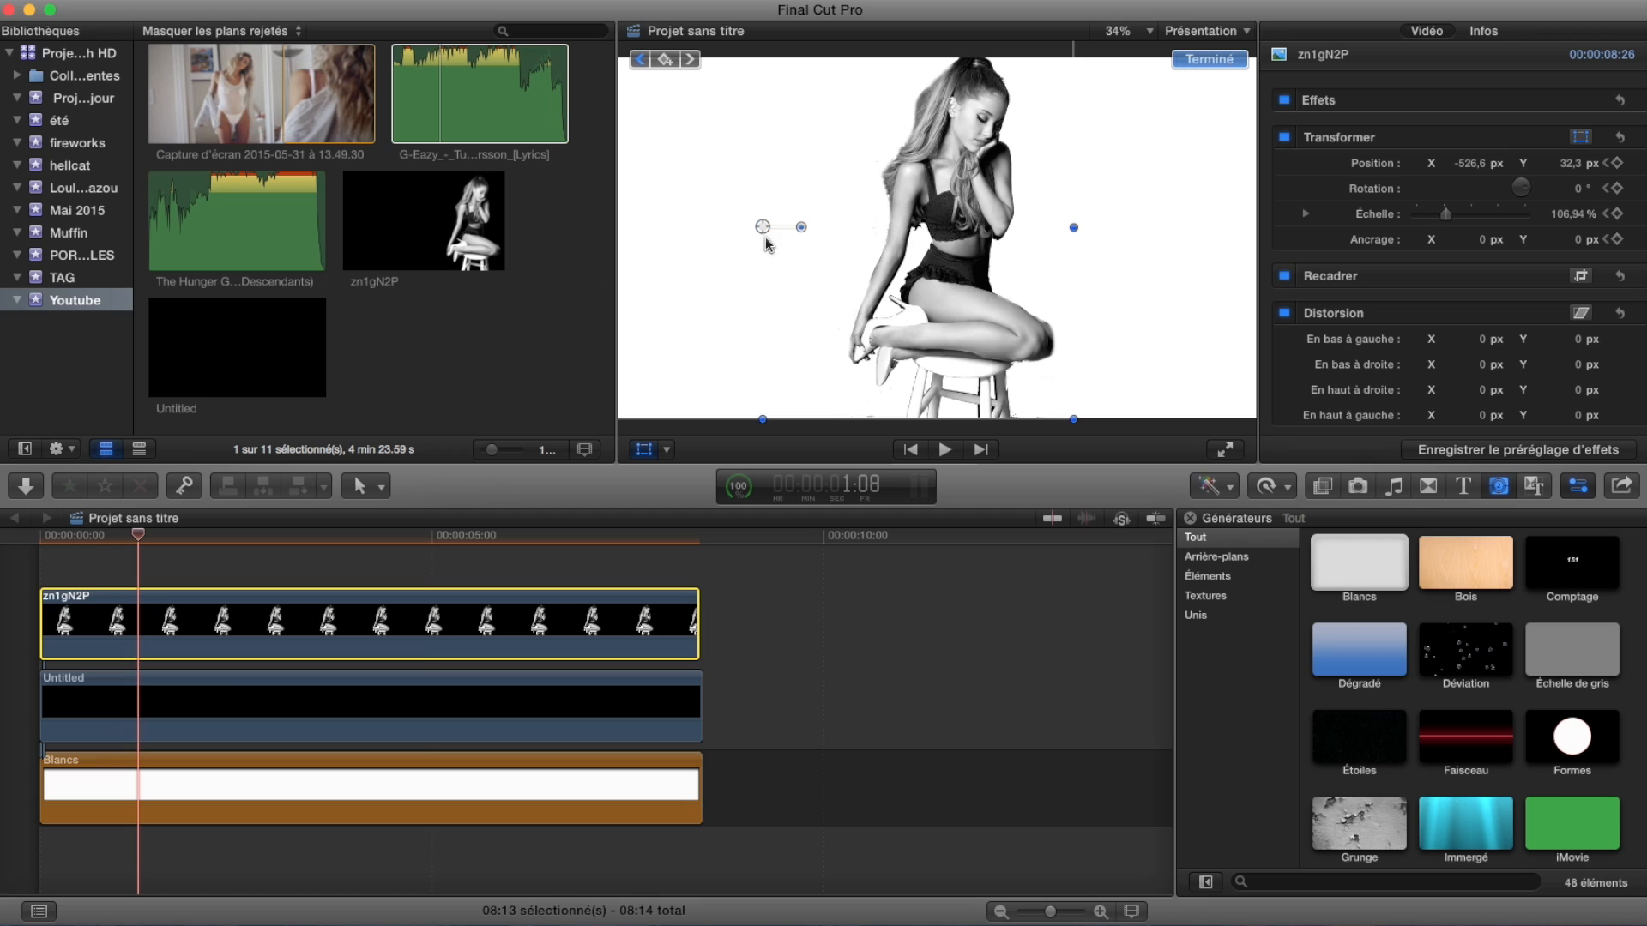
drag(763, 228, 947, 229)
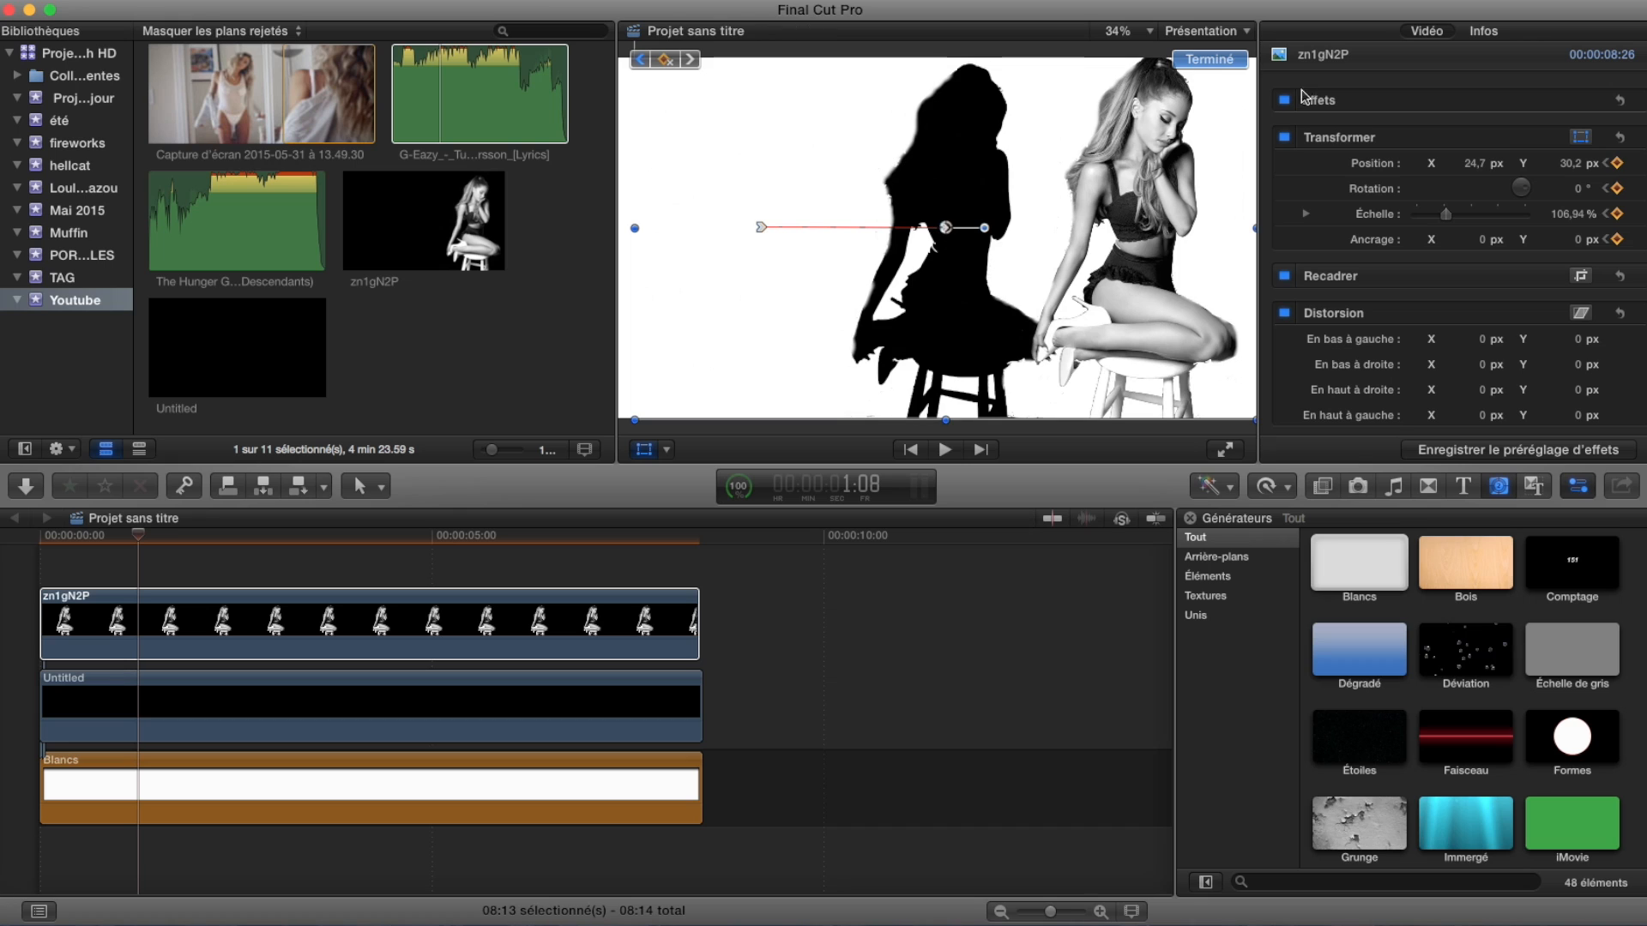
click(1210, 58)
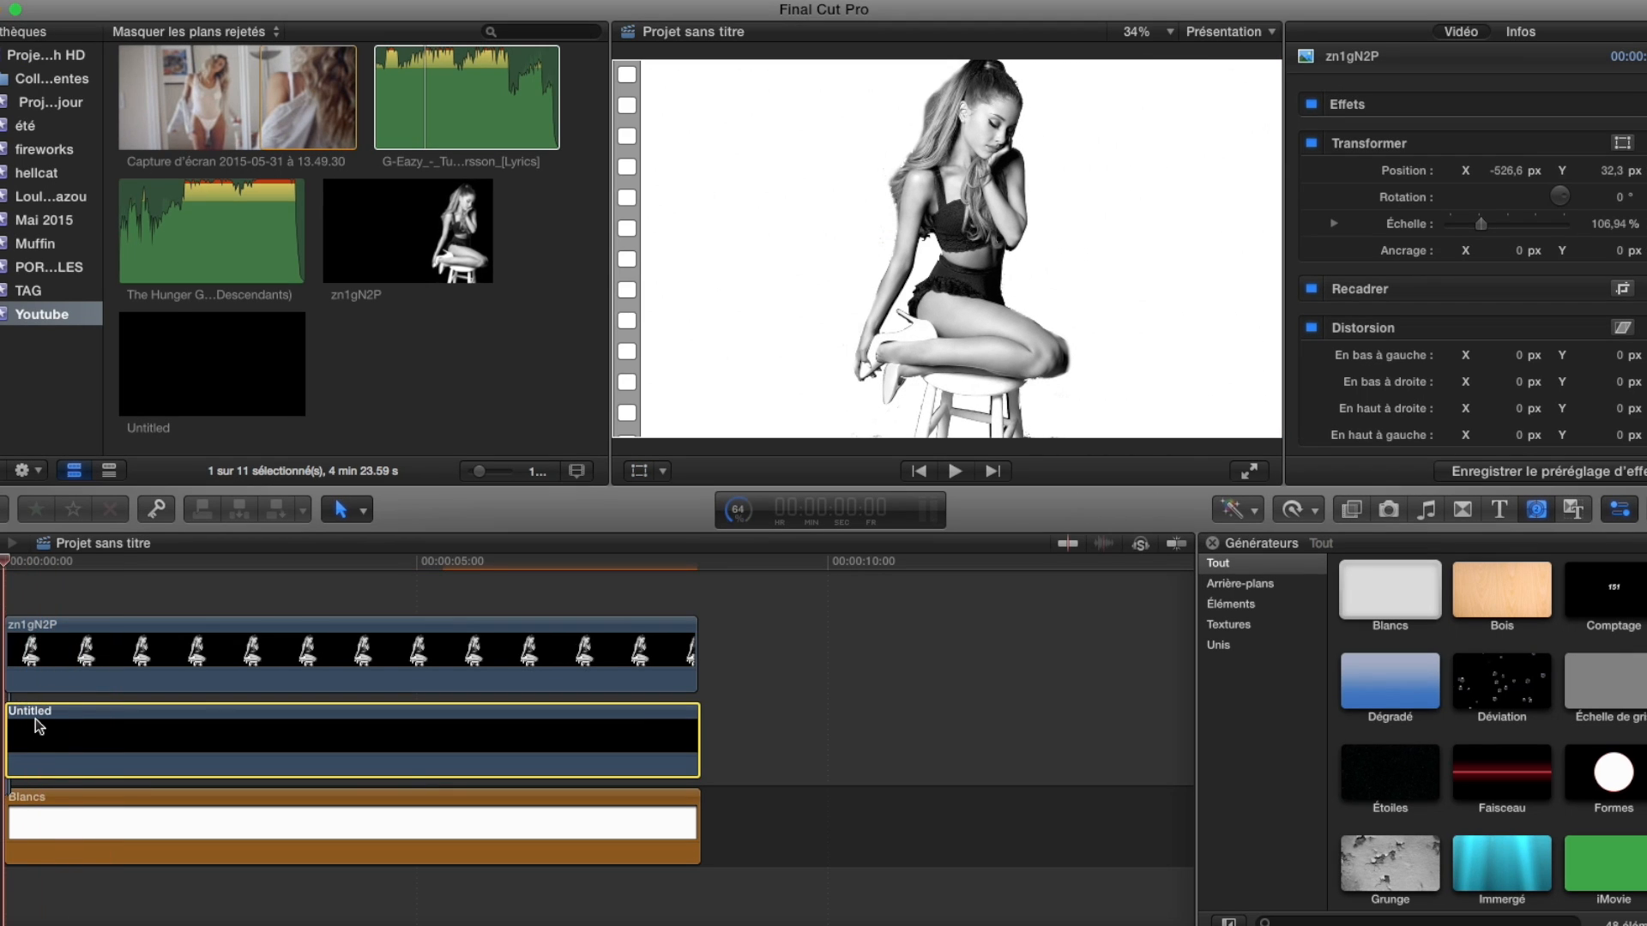
Animate the Untitled silhouette from a start keyframe to X -750.2 px, Y -0.2 px just over one second in, and play the result.
click(1618, 147)
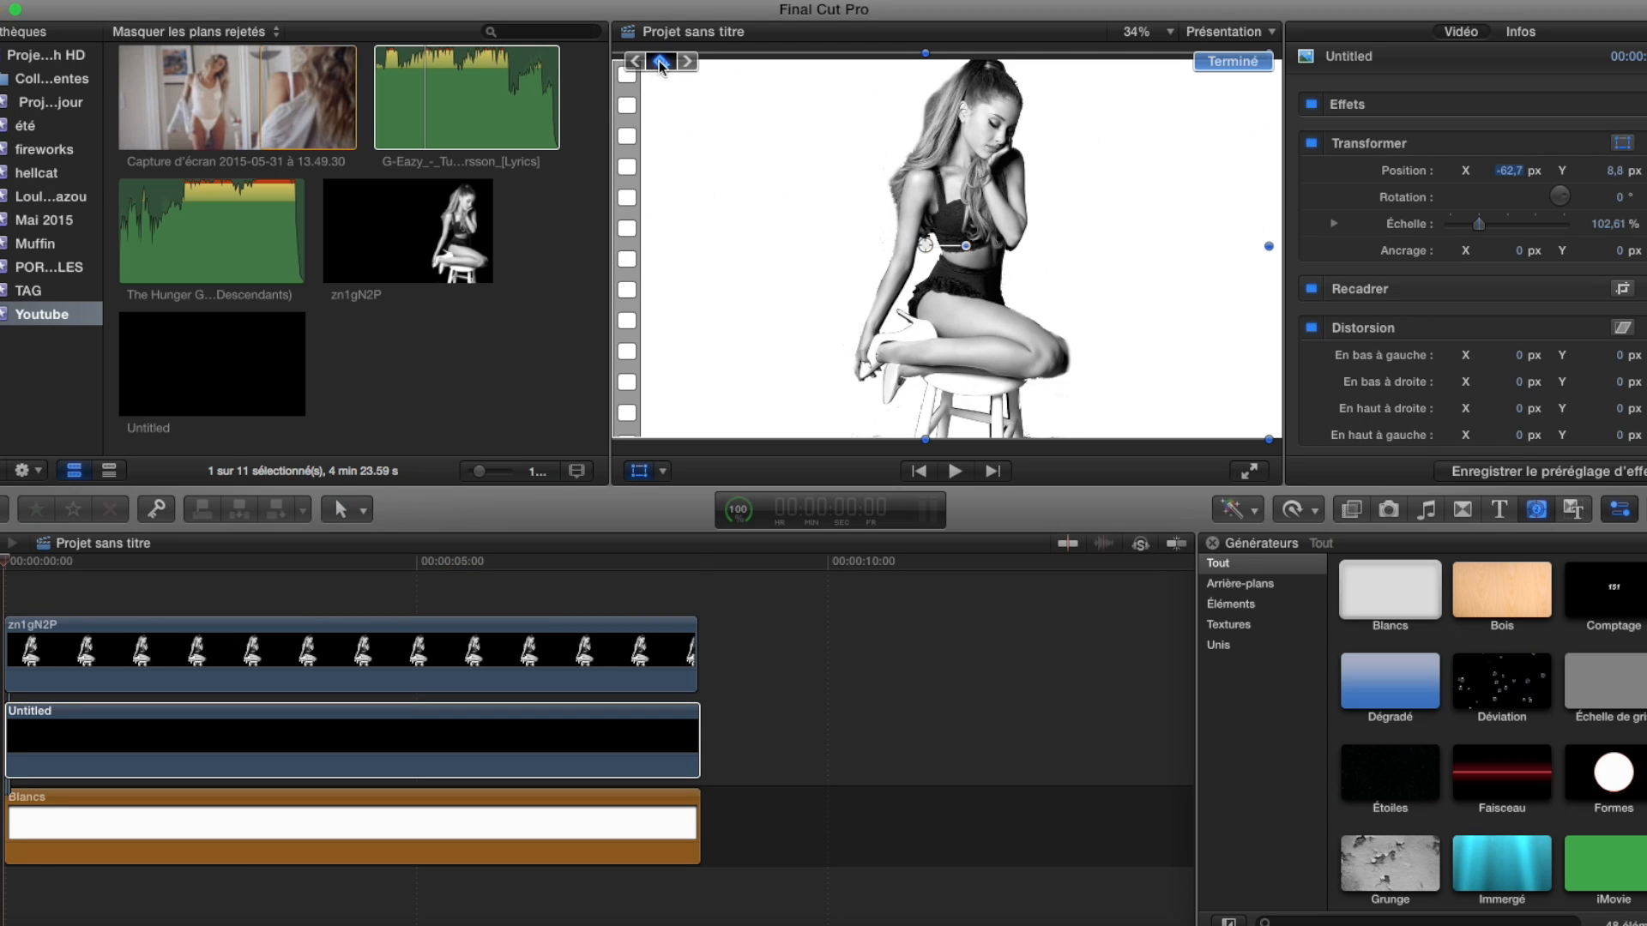
click(660, 61)
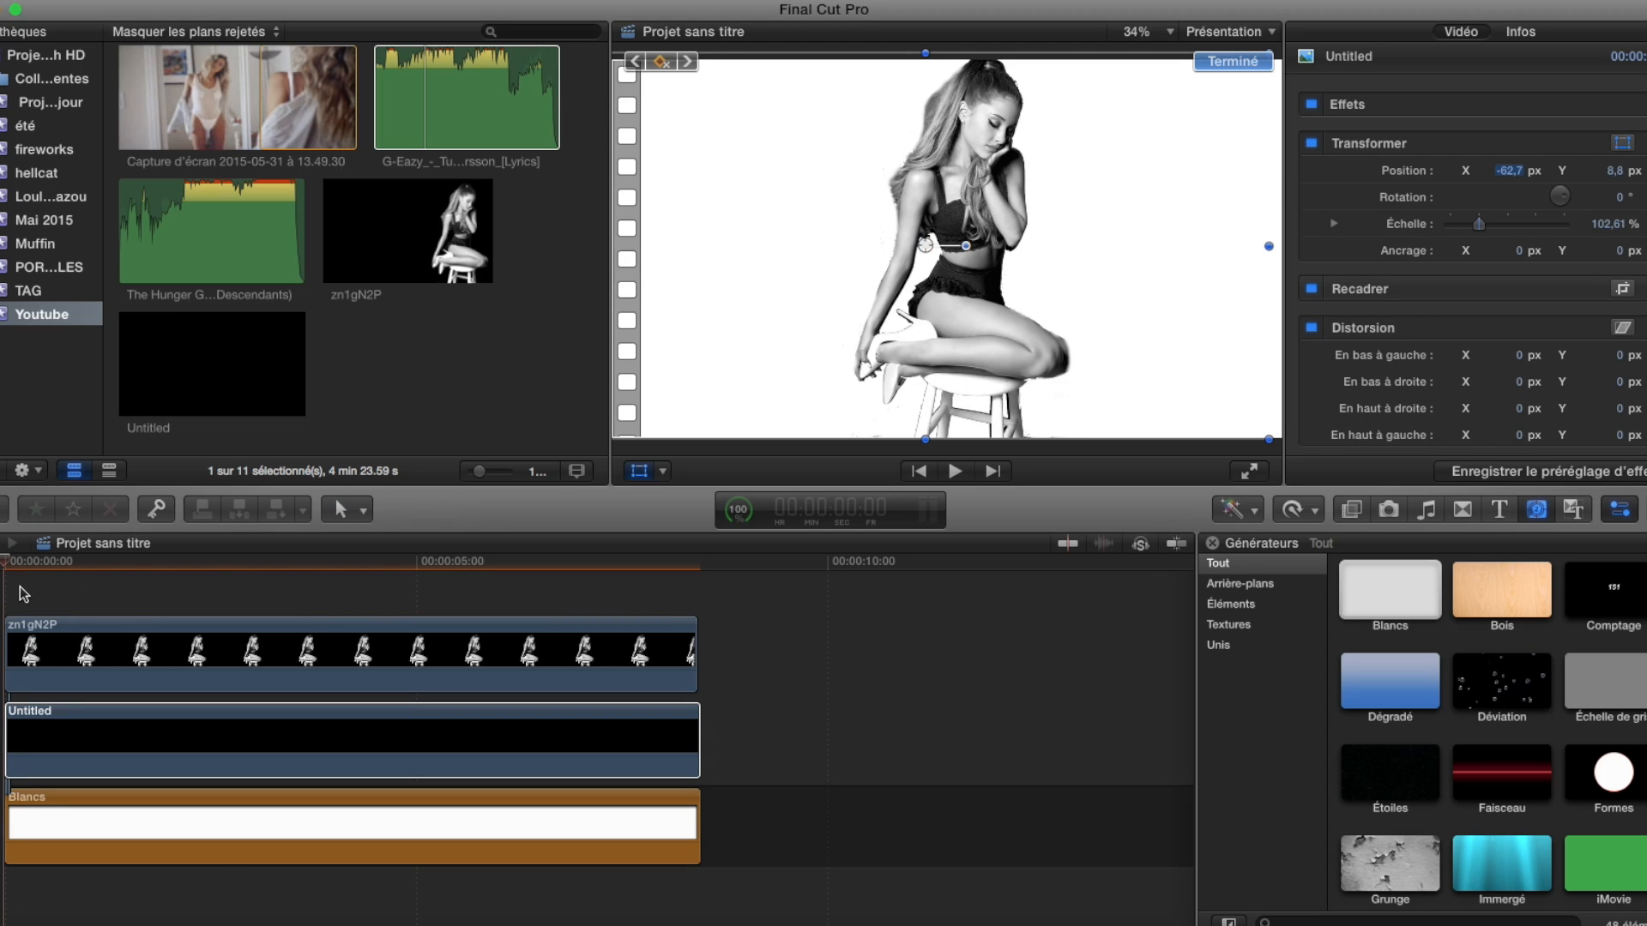
key(space)
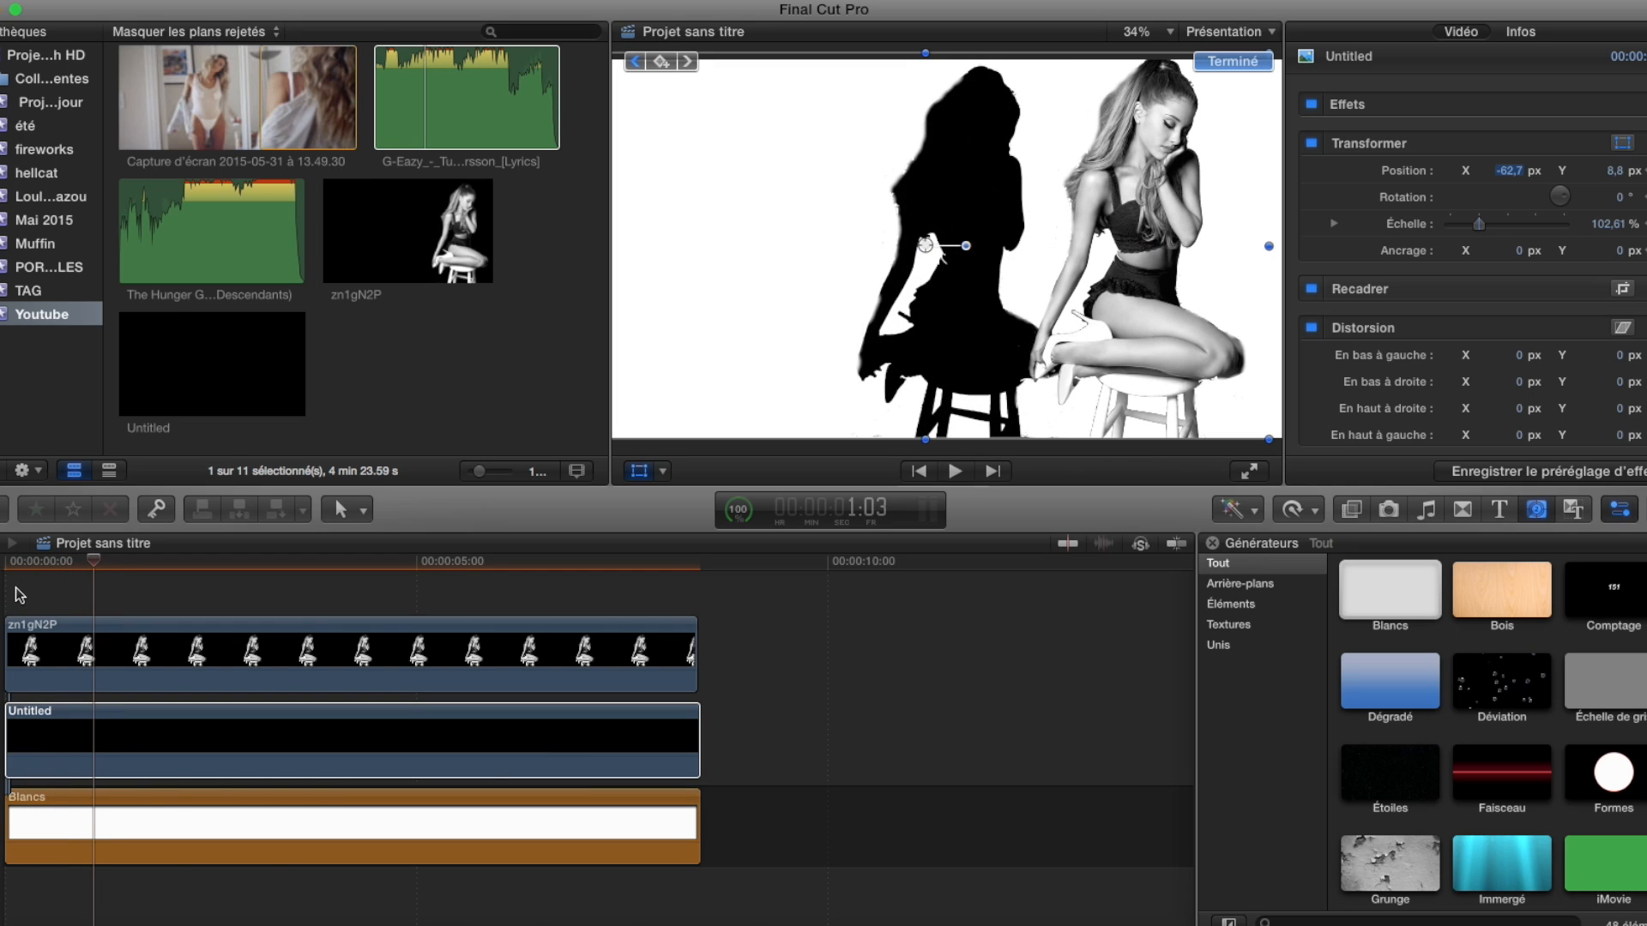
drag(924, 249, 688, 256)
click(1240, 64)
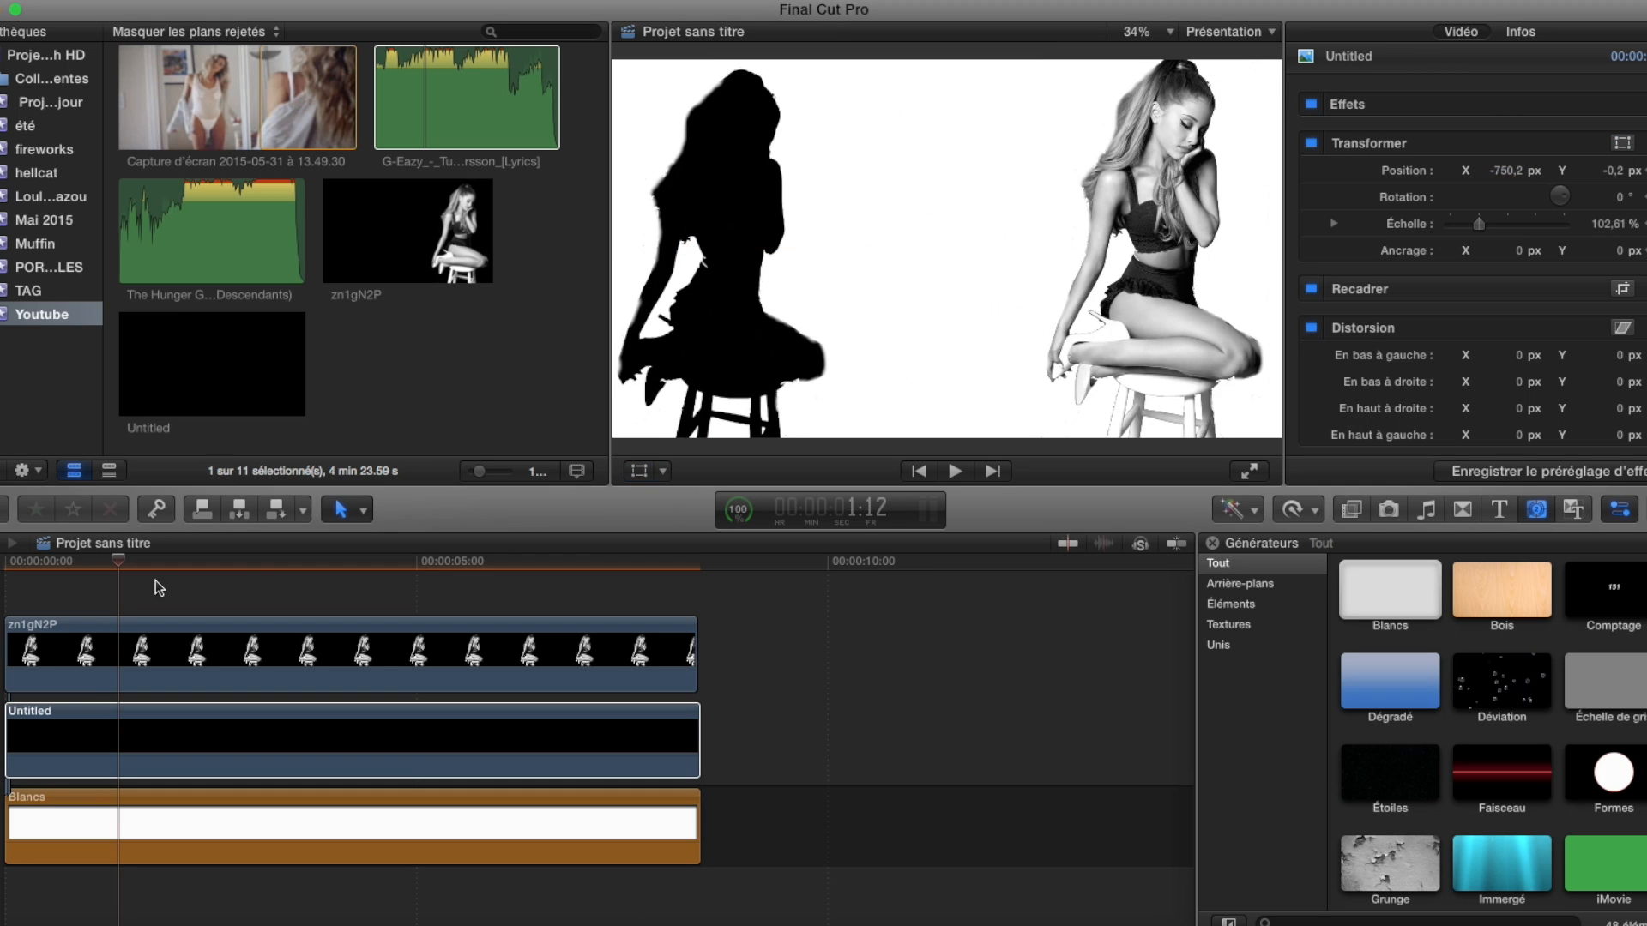
drag(120, 562, 4, 563)
key(space)
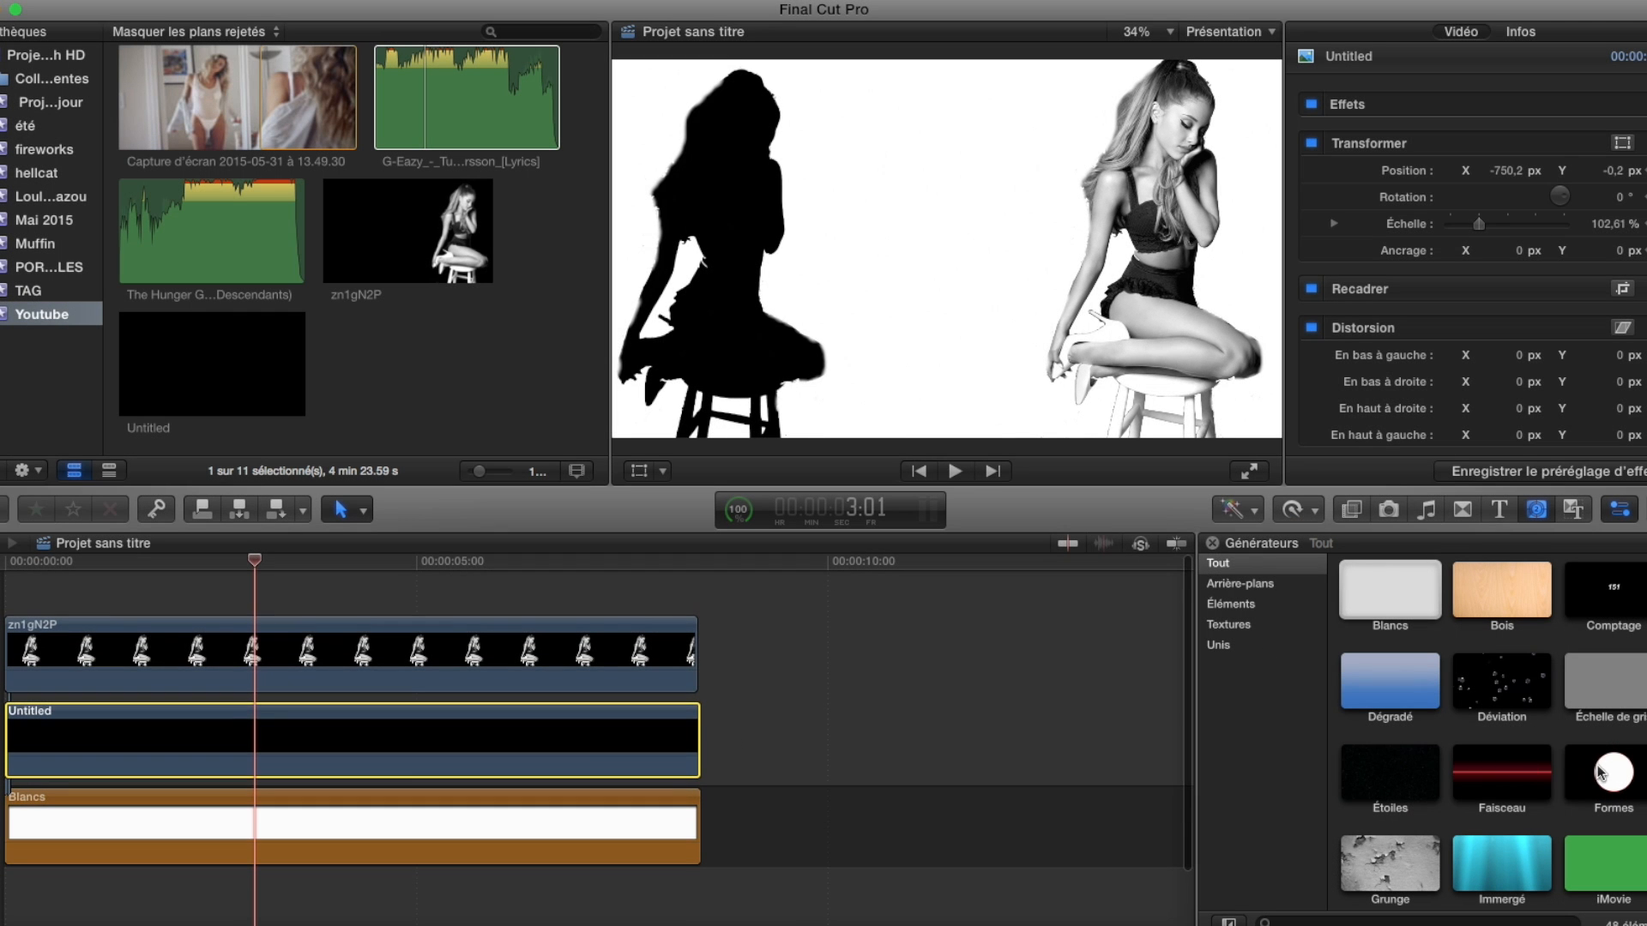
Add the Formes circle generator above zn1gN2P at the timeline start and turn off its fill.
drag(1605, 770, 229, 530)
drag(133, 601, 4, 575)
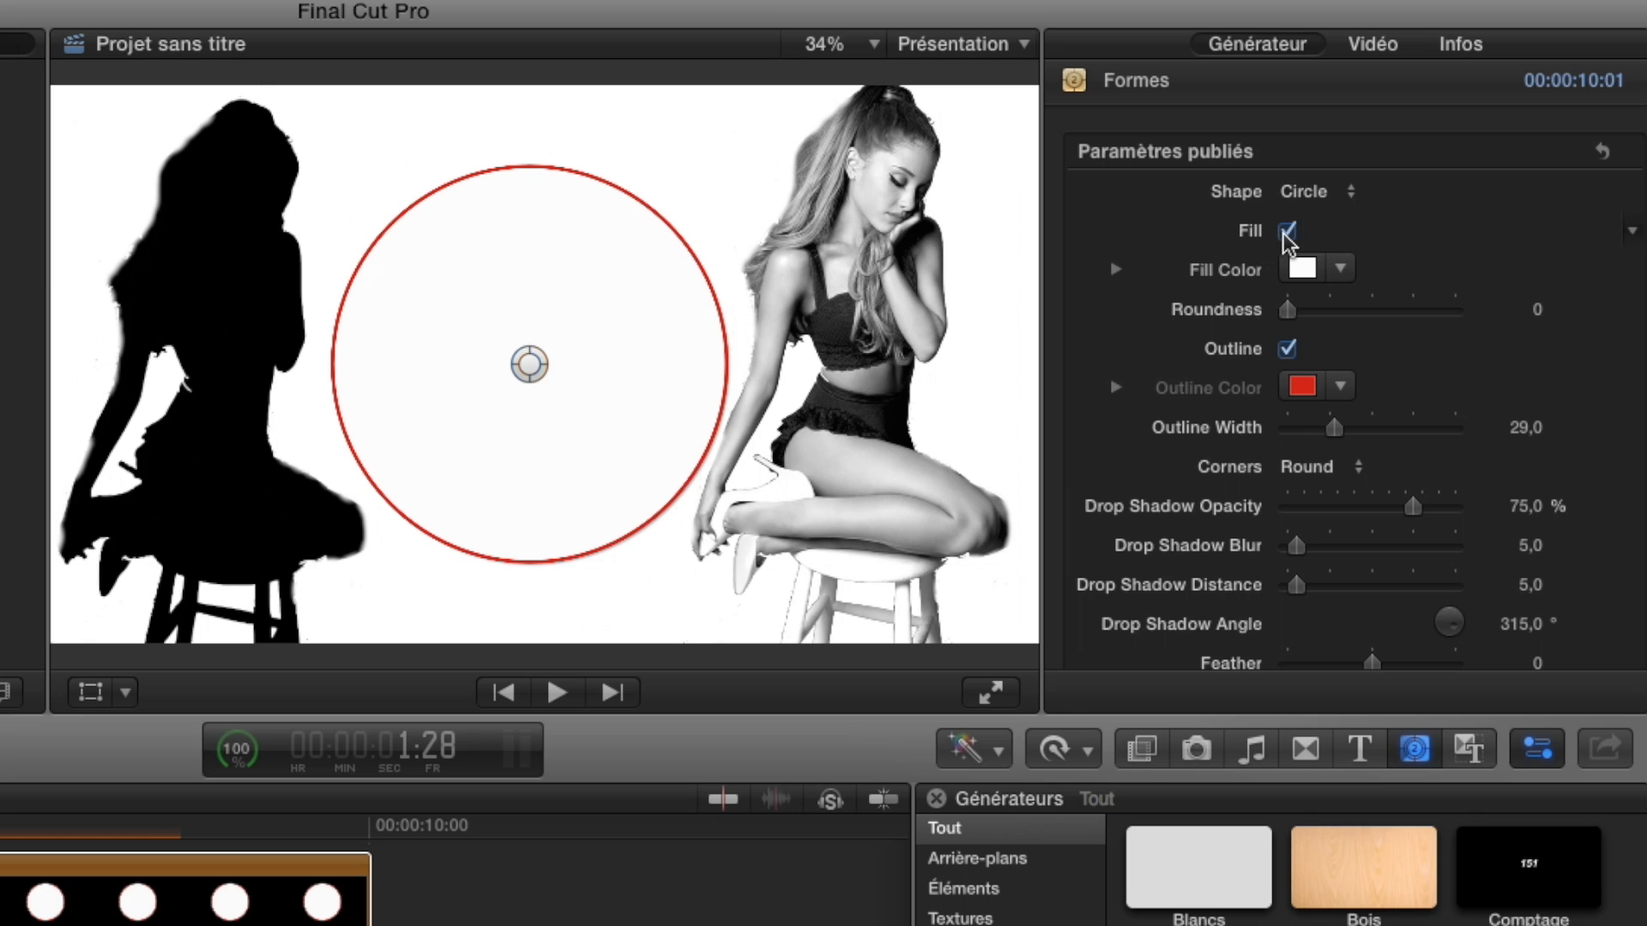
click(1286, 232)
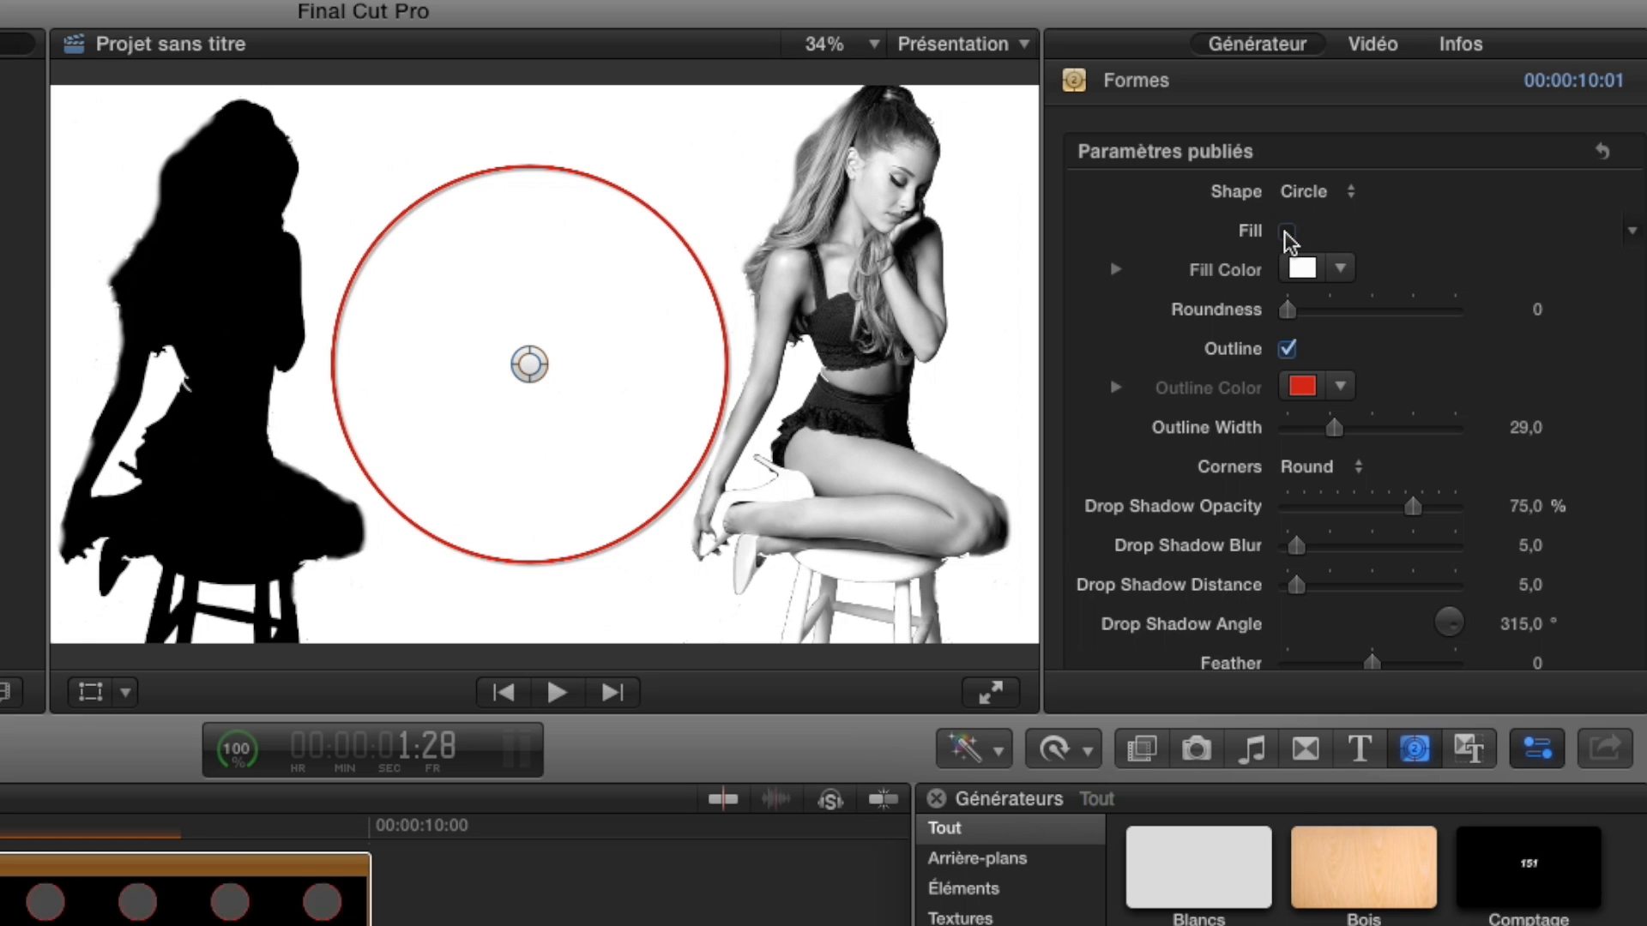
Make the circle's outline black with a width of 34.05 and set its drop shadow opacity to 46.02%.
click(1345, 388)
click(1581, 560)
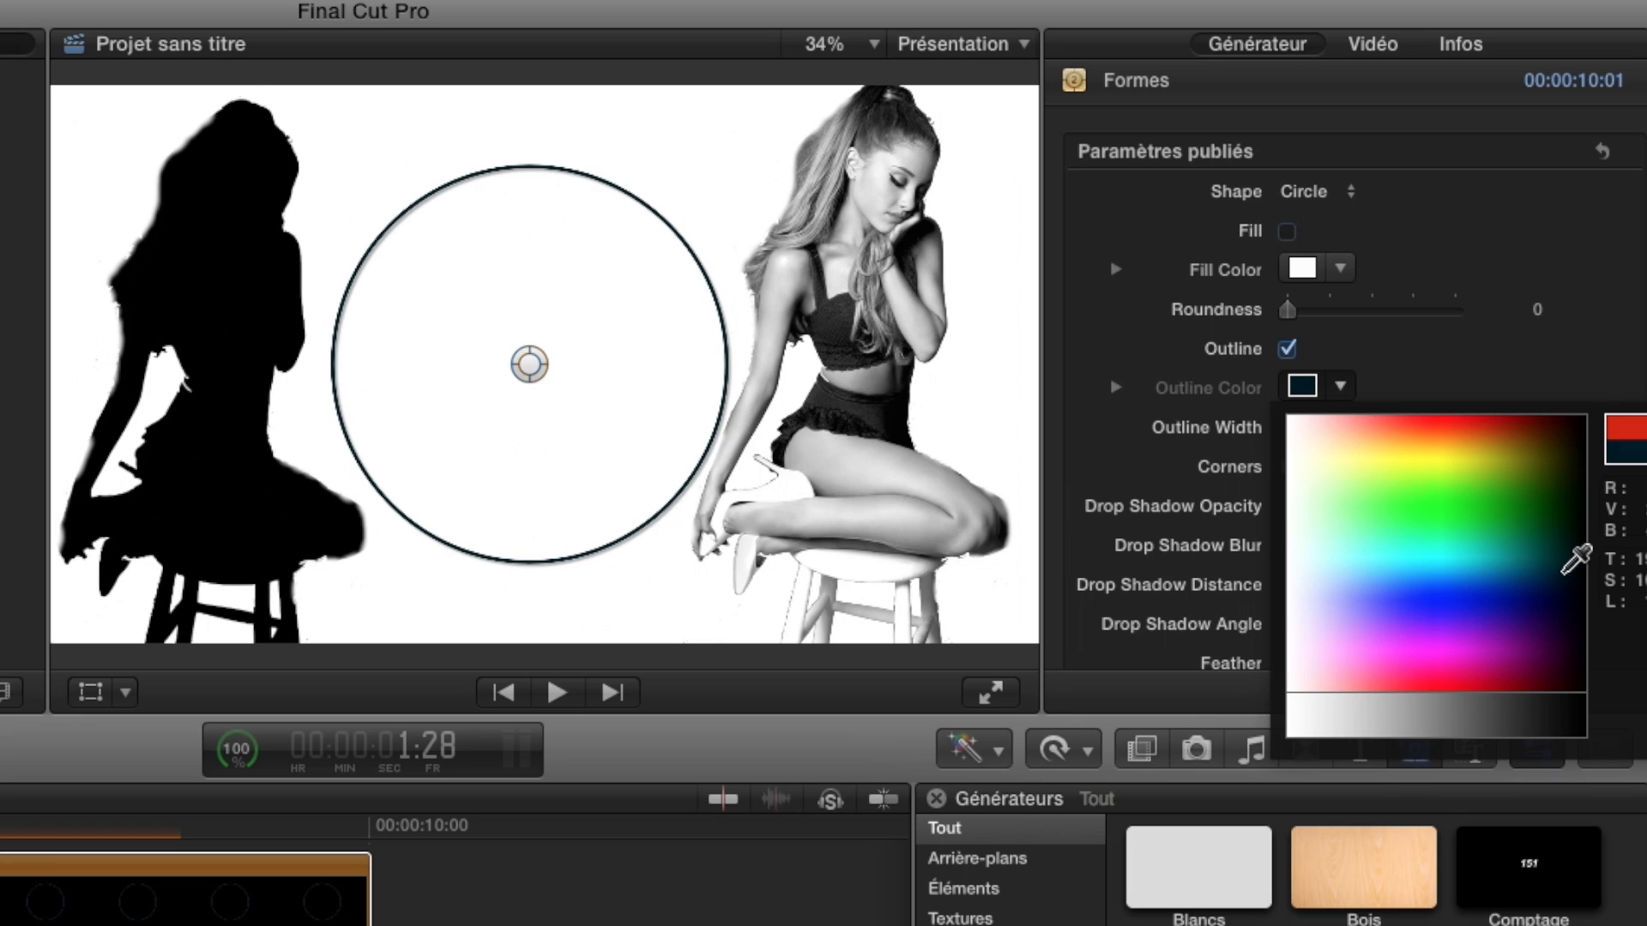
click(1577, 570)
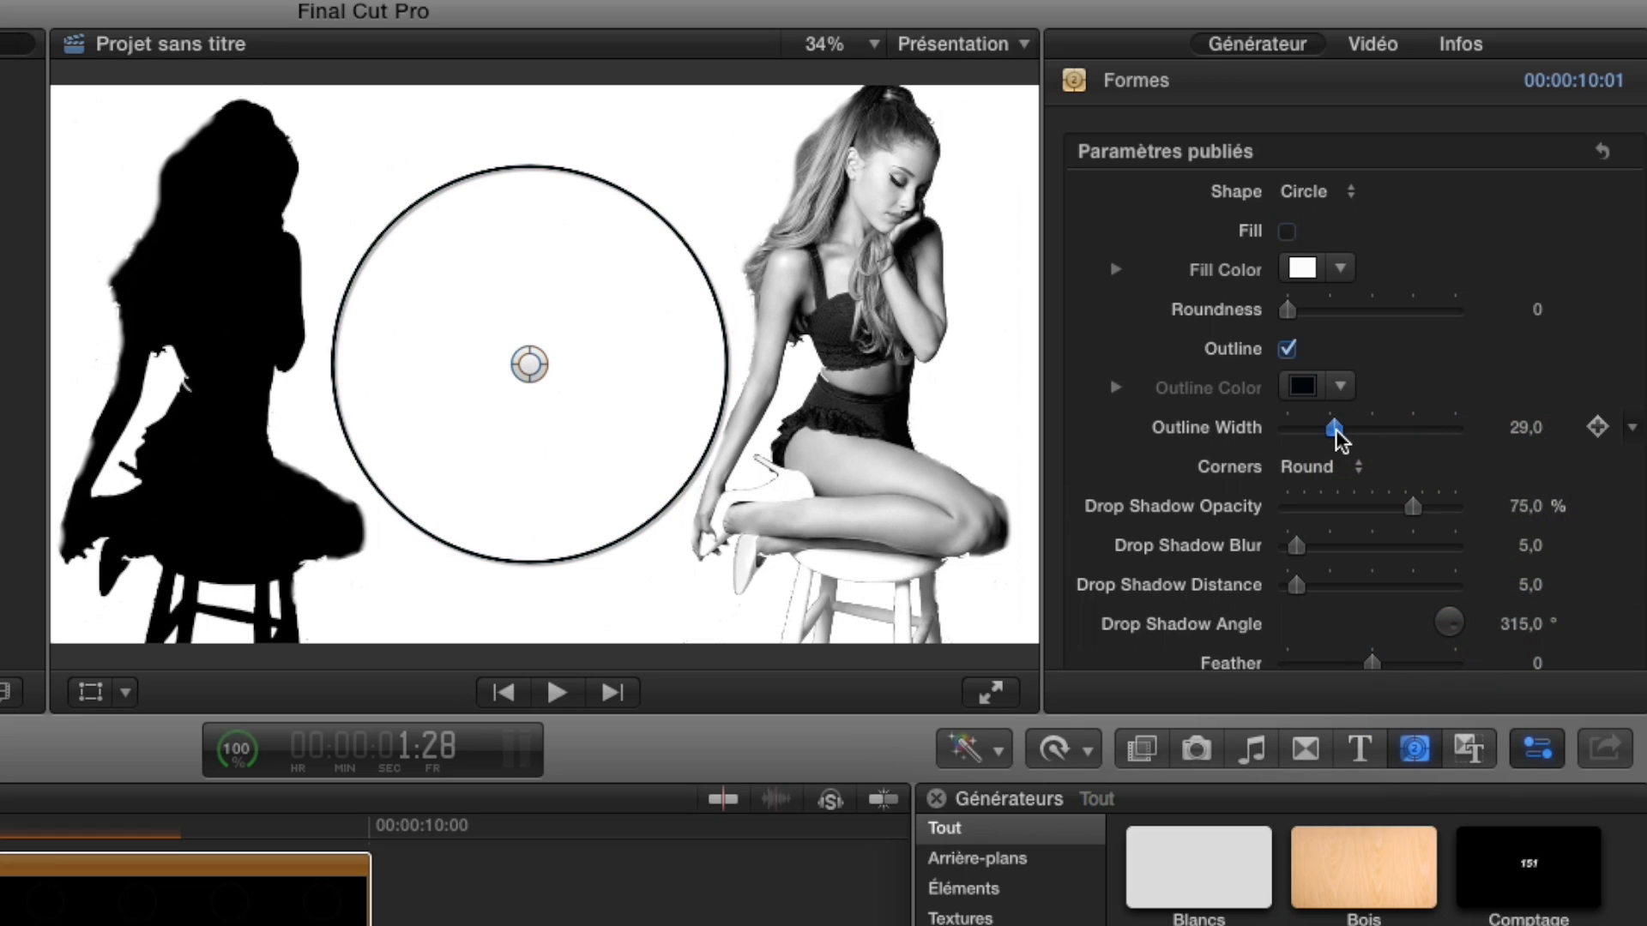
drag(1336, 429, 1345, 432)
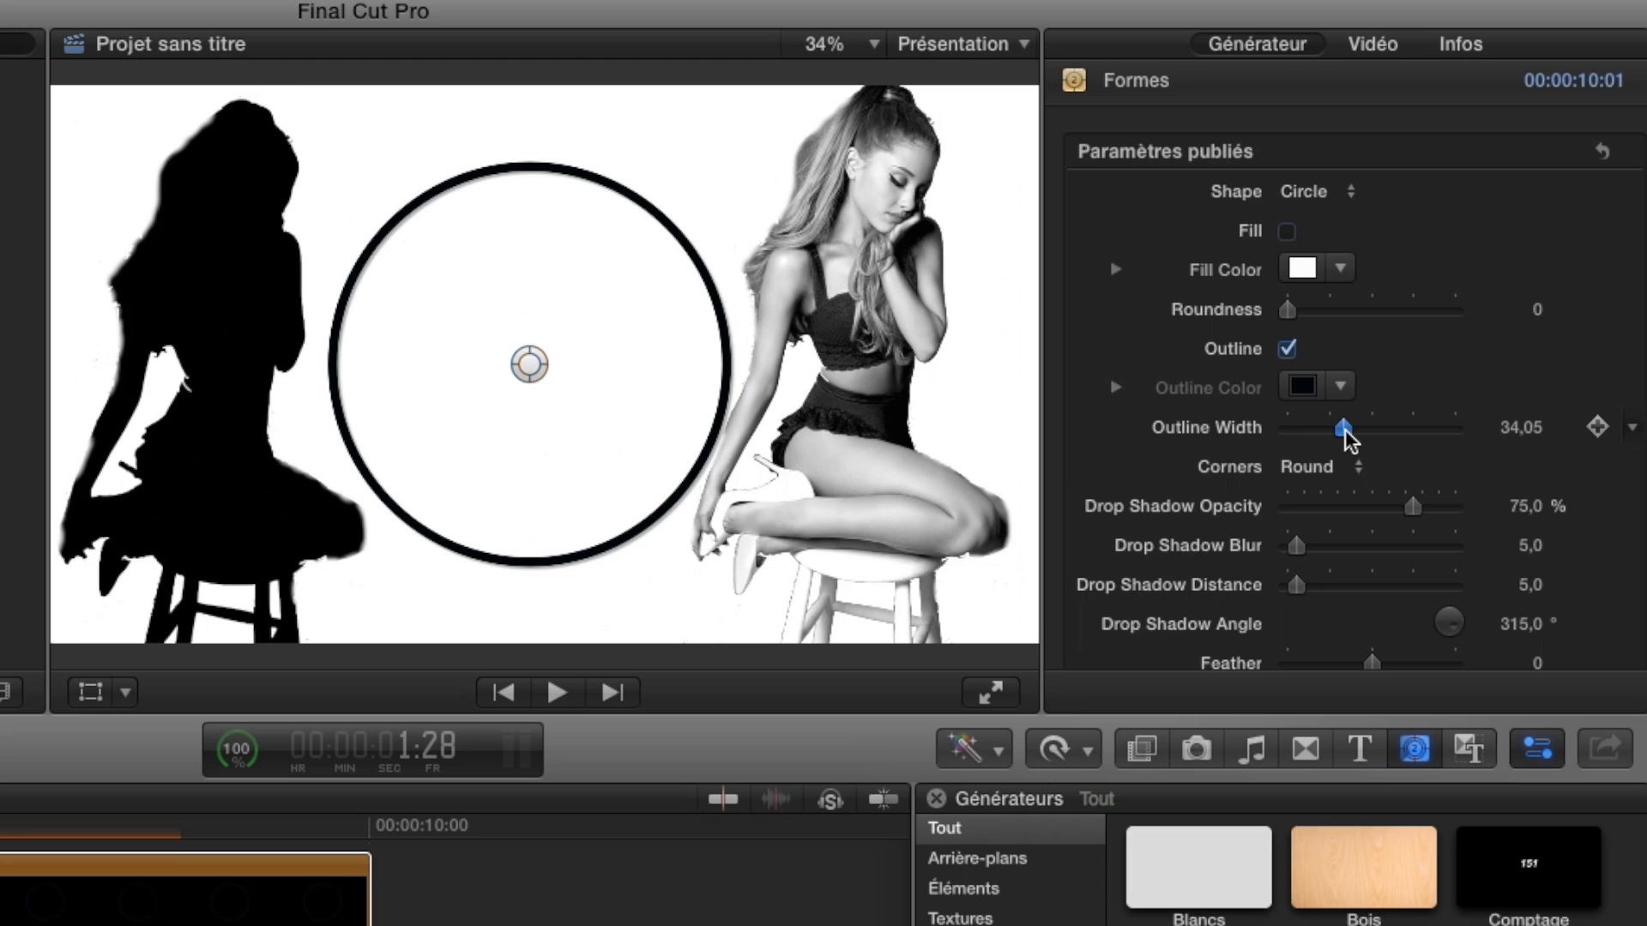
drag(1414, 503, 1366, 504)
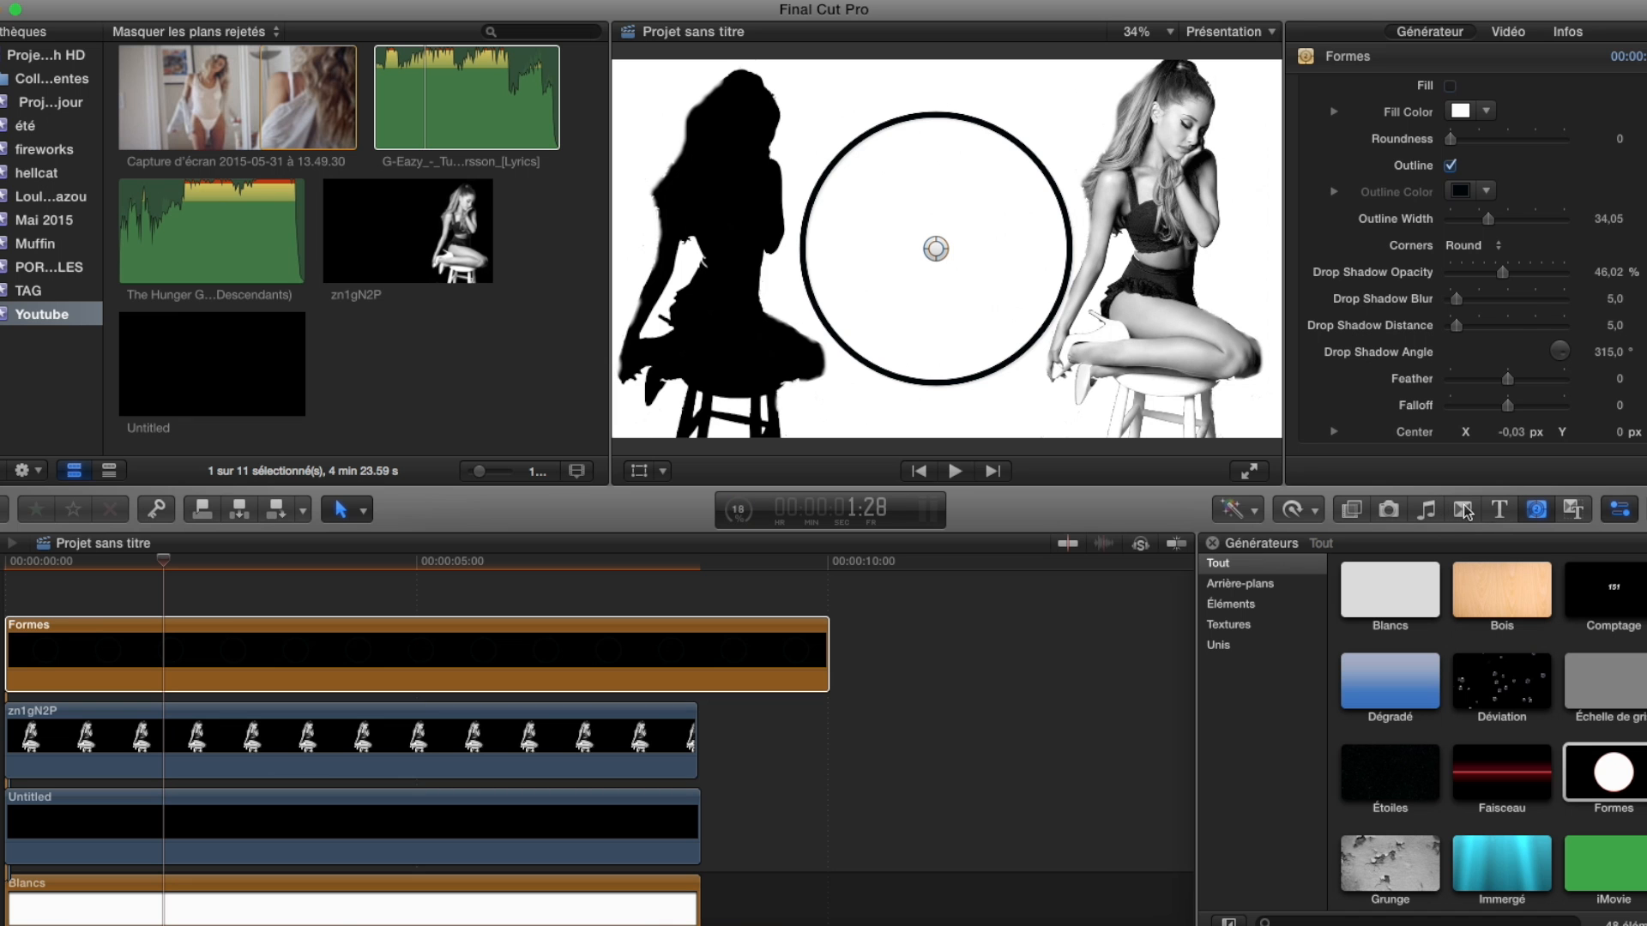
Add the Personnalisé title above Formes at the timeline start, and match the lengths of both to the clips below.
click(1503, 510)
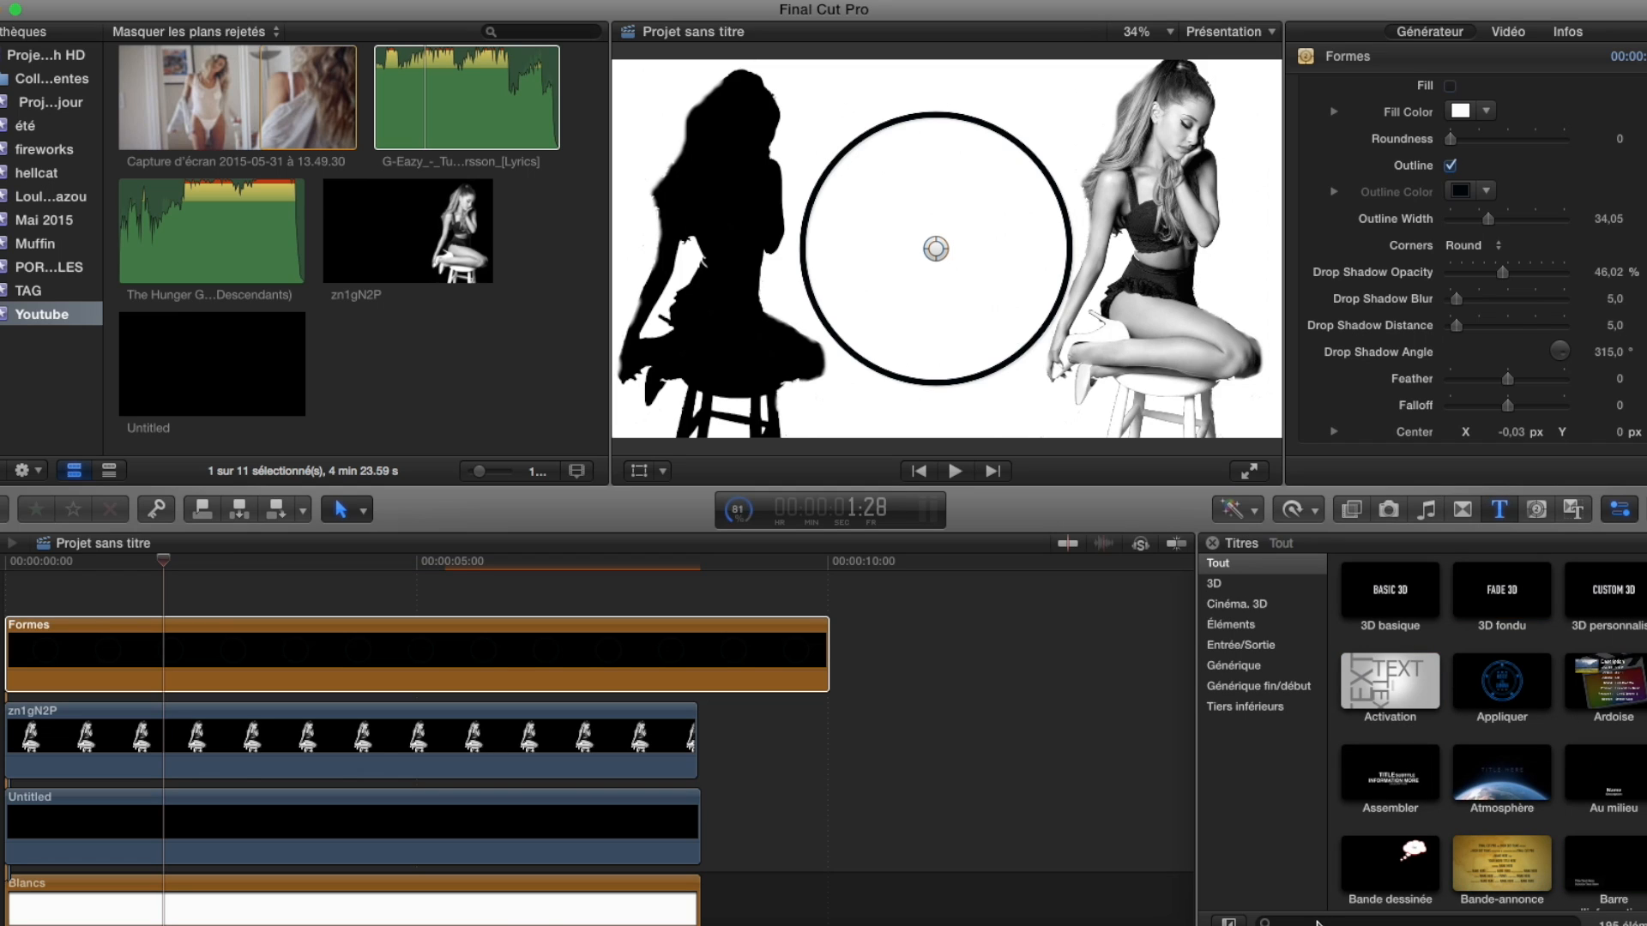
click(1320, 922)
text(personna)
drag(1502, 590, 8, 593)
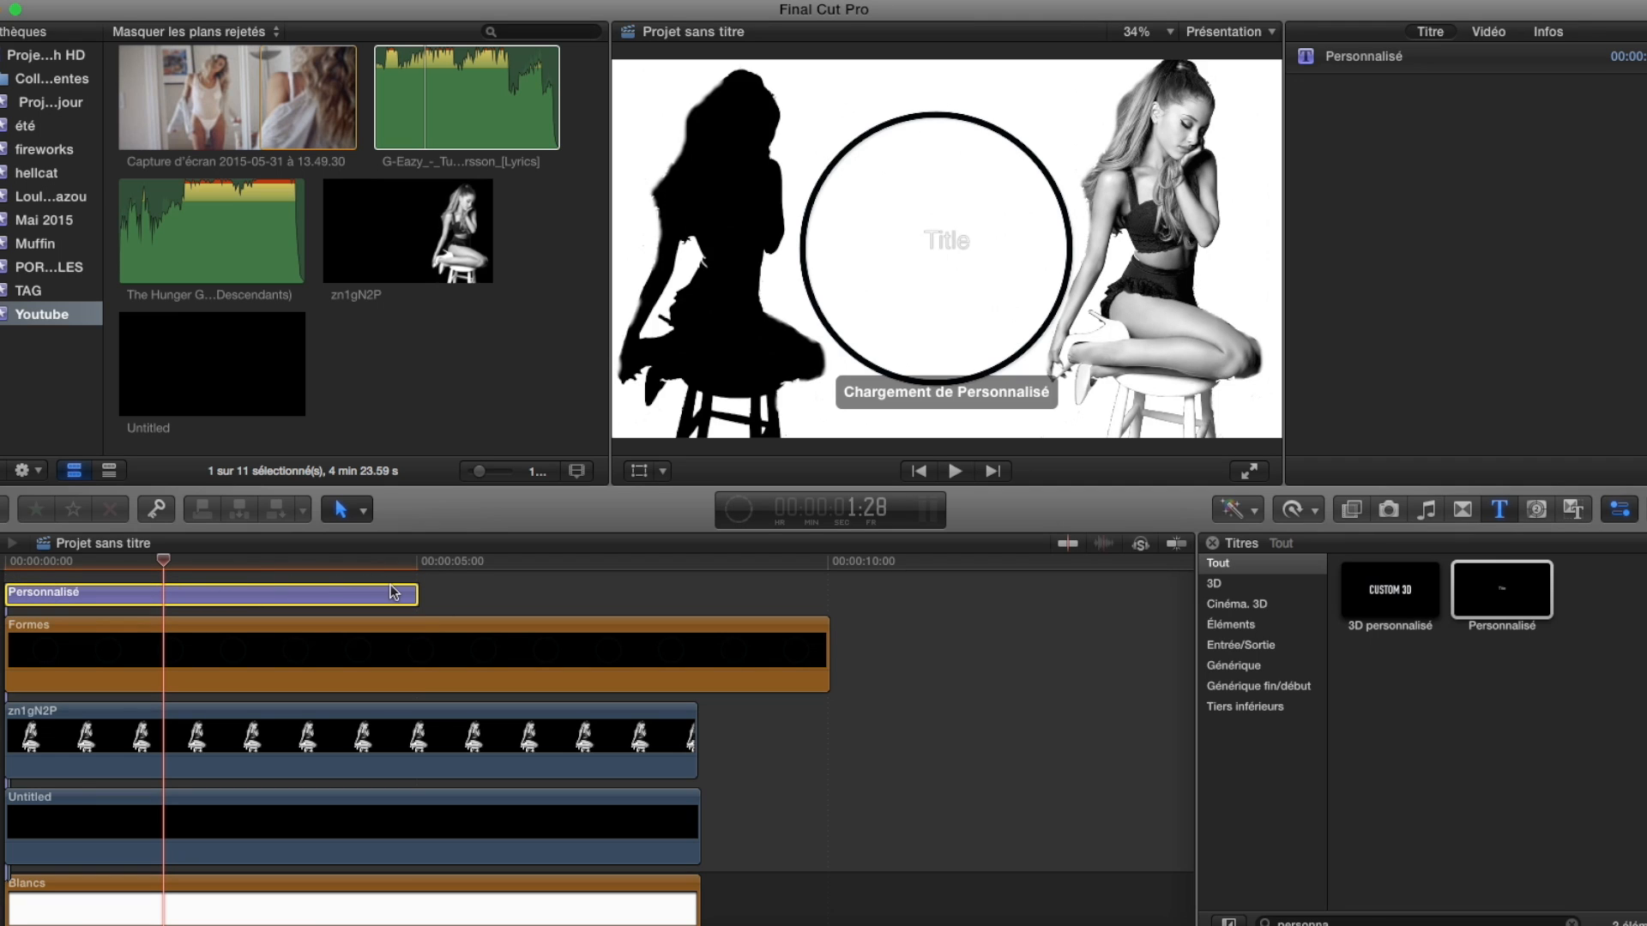
drag(411, 591, 695, 592)
drag(829, 654, 700, 654)
Replace the title's placeholder text with Hellcat and set its size to 147.
double_click(950, 240)
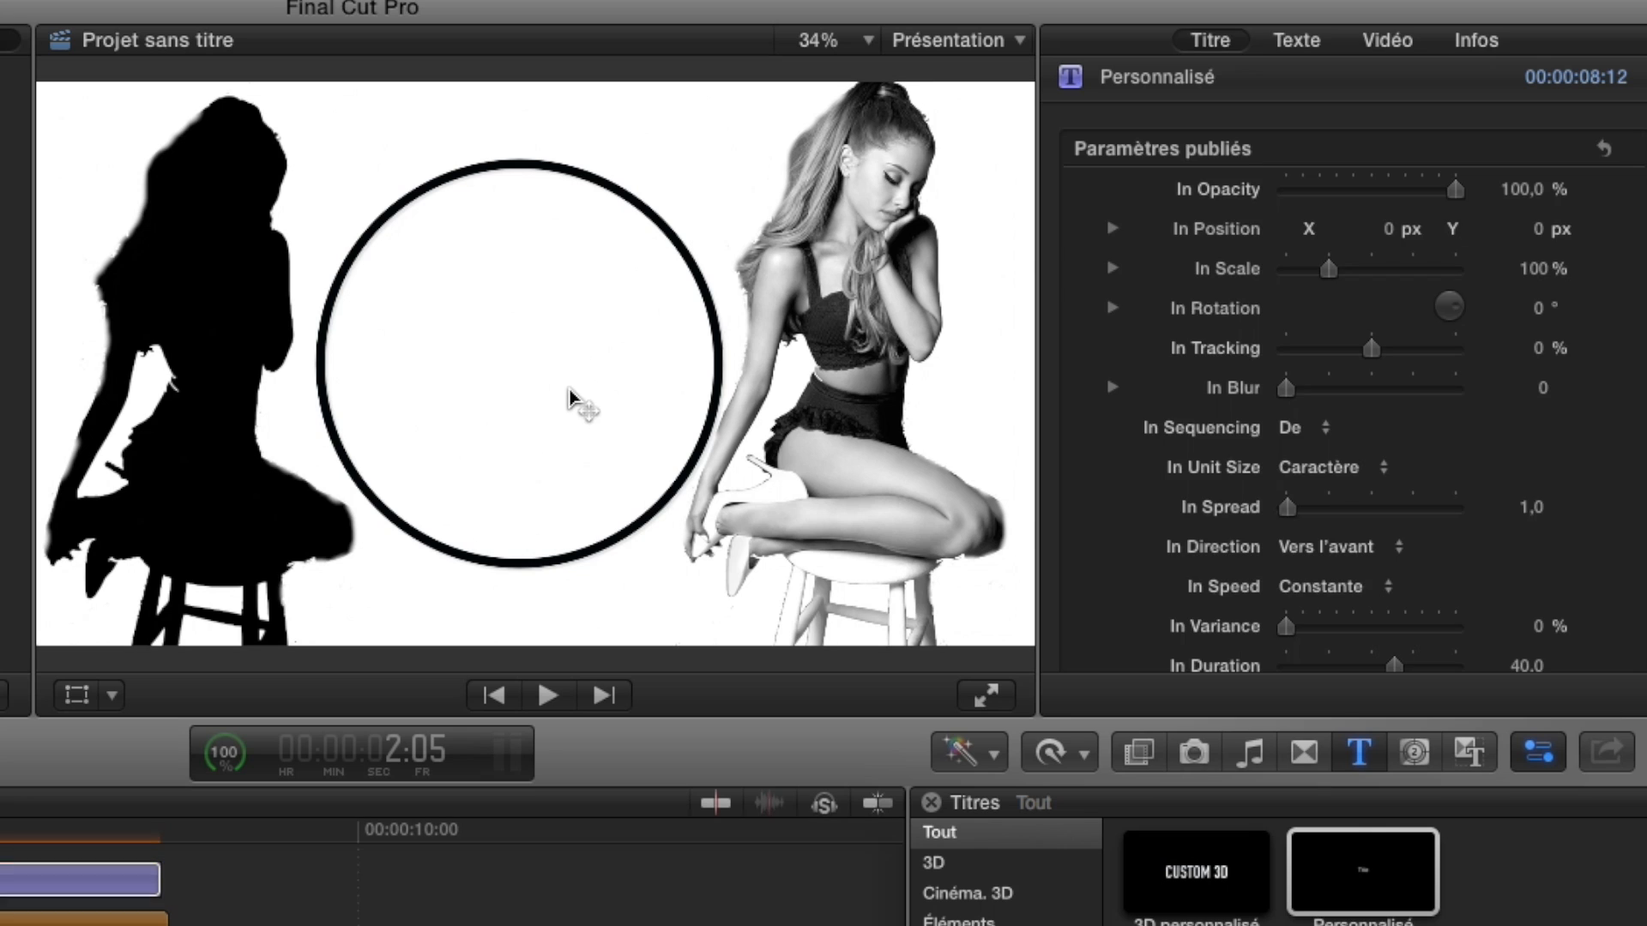
text(Hellcat)
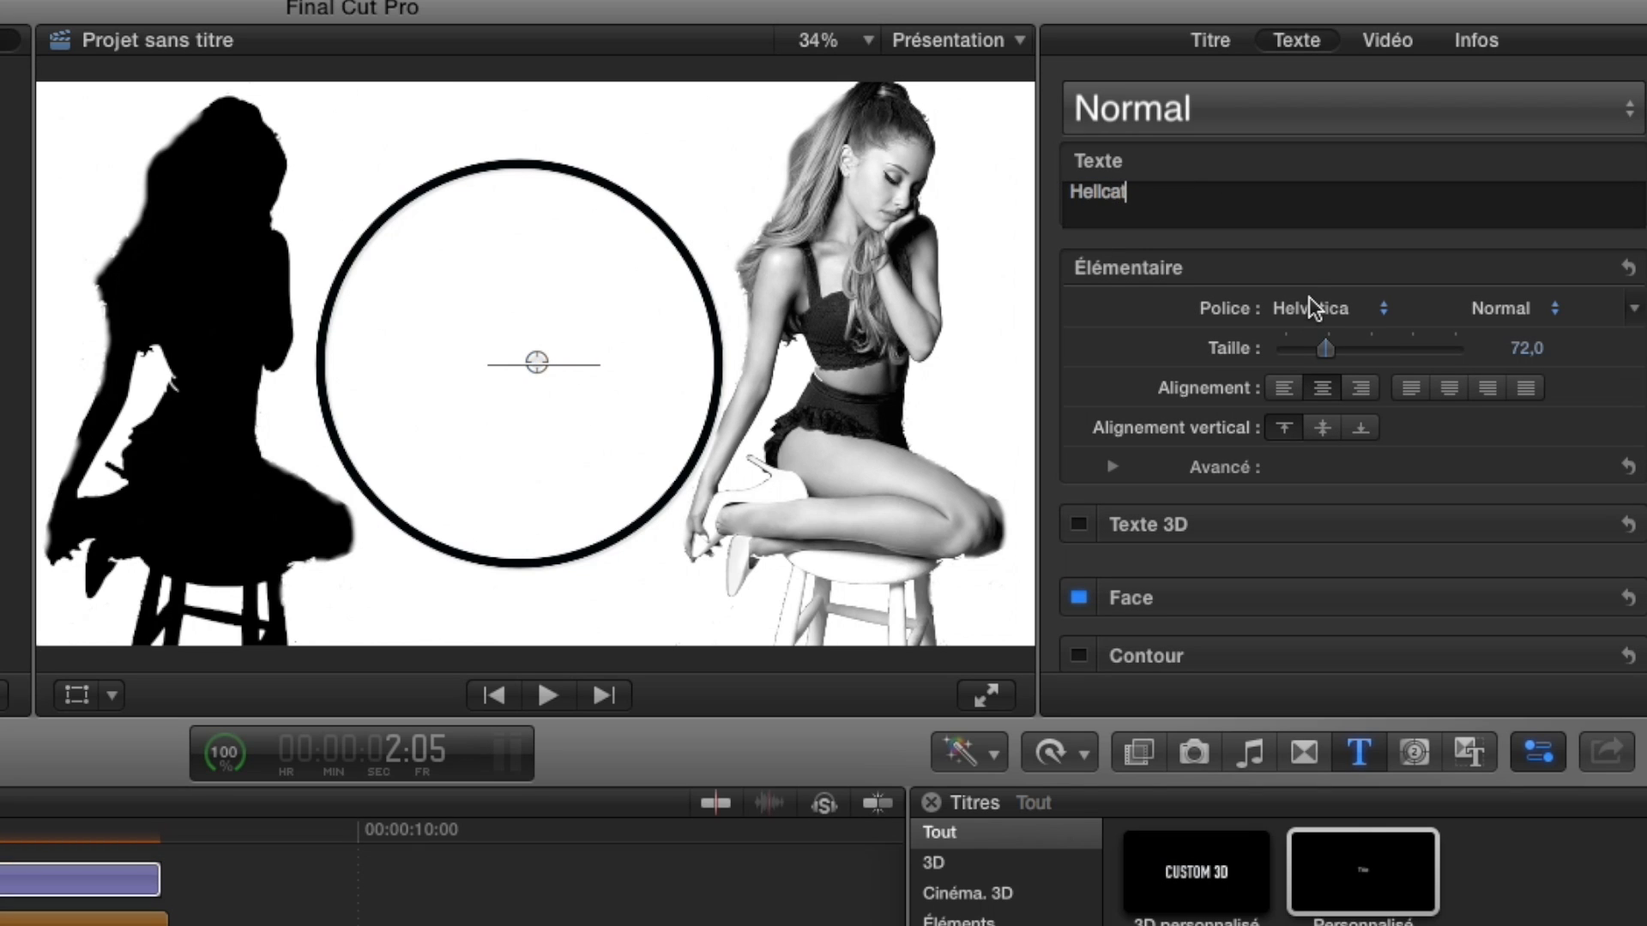
click(1309, 297)
click(1198, 287)
scroll(1304, 340, down, 4)
drag(1325, 213, 1372, 212)
Turn off the Hellcat title's drop shadow and give it a black outline with blur 7.35 and width 12.0.
click(1079, 635)
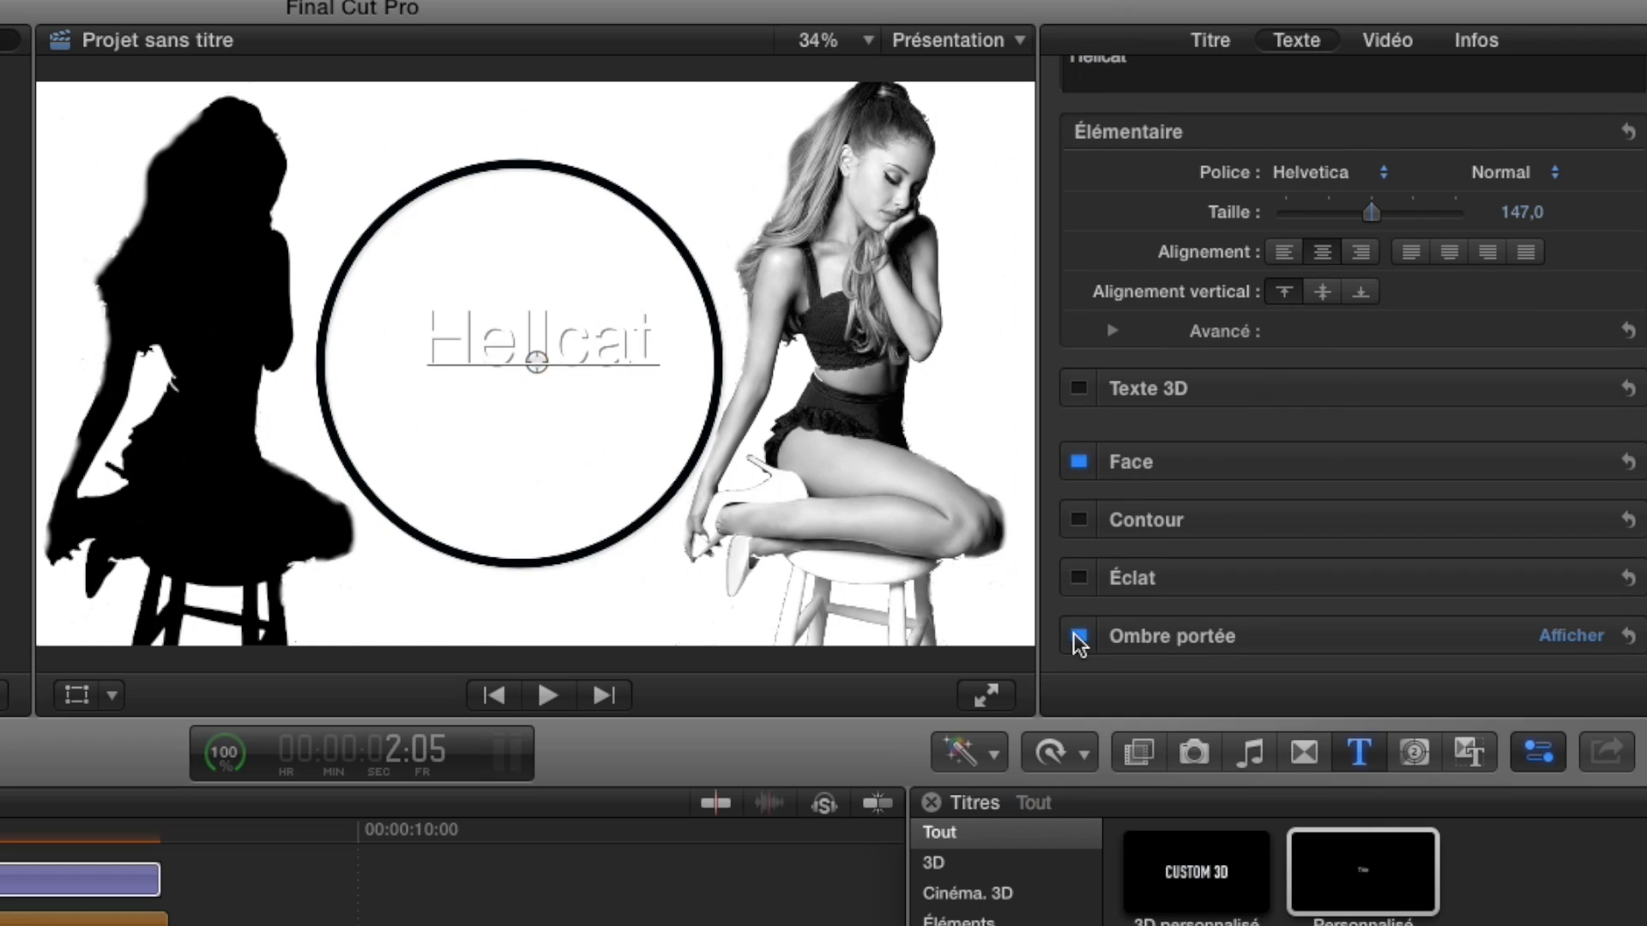
click(1079, 636)
click(1079, 519)
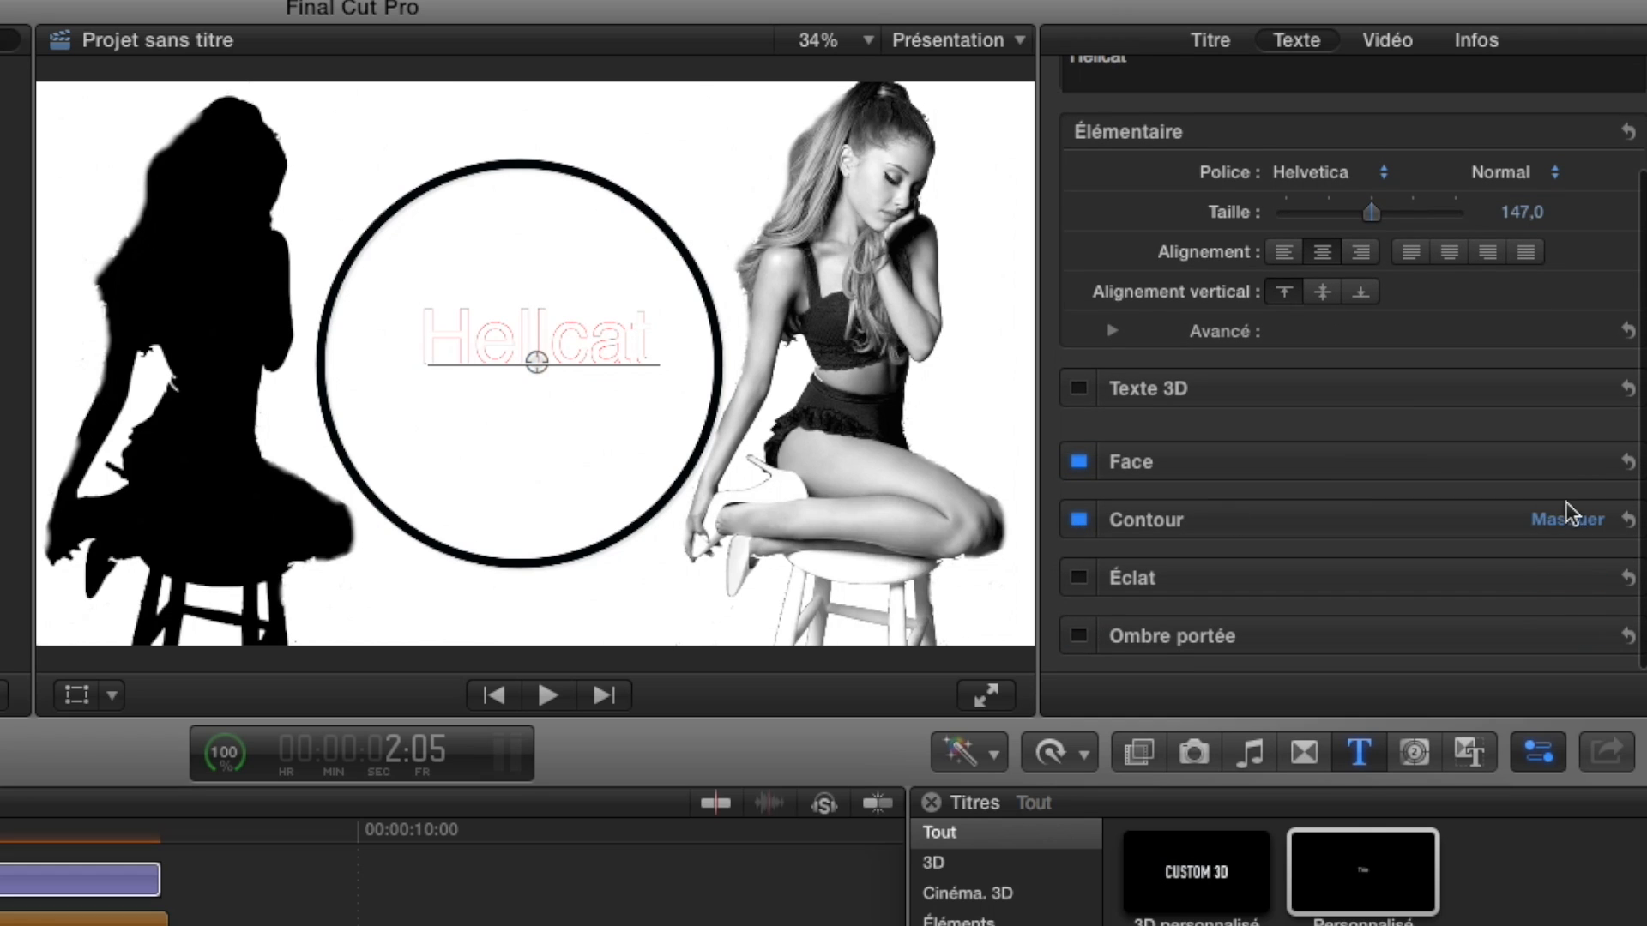
scroll(1568, 494, down, 5)
click(1340, 402)
click(1578, 556)
drag(1285, 483, 1607, 495)
drag(1296, 522, 1421, 524)
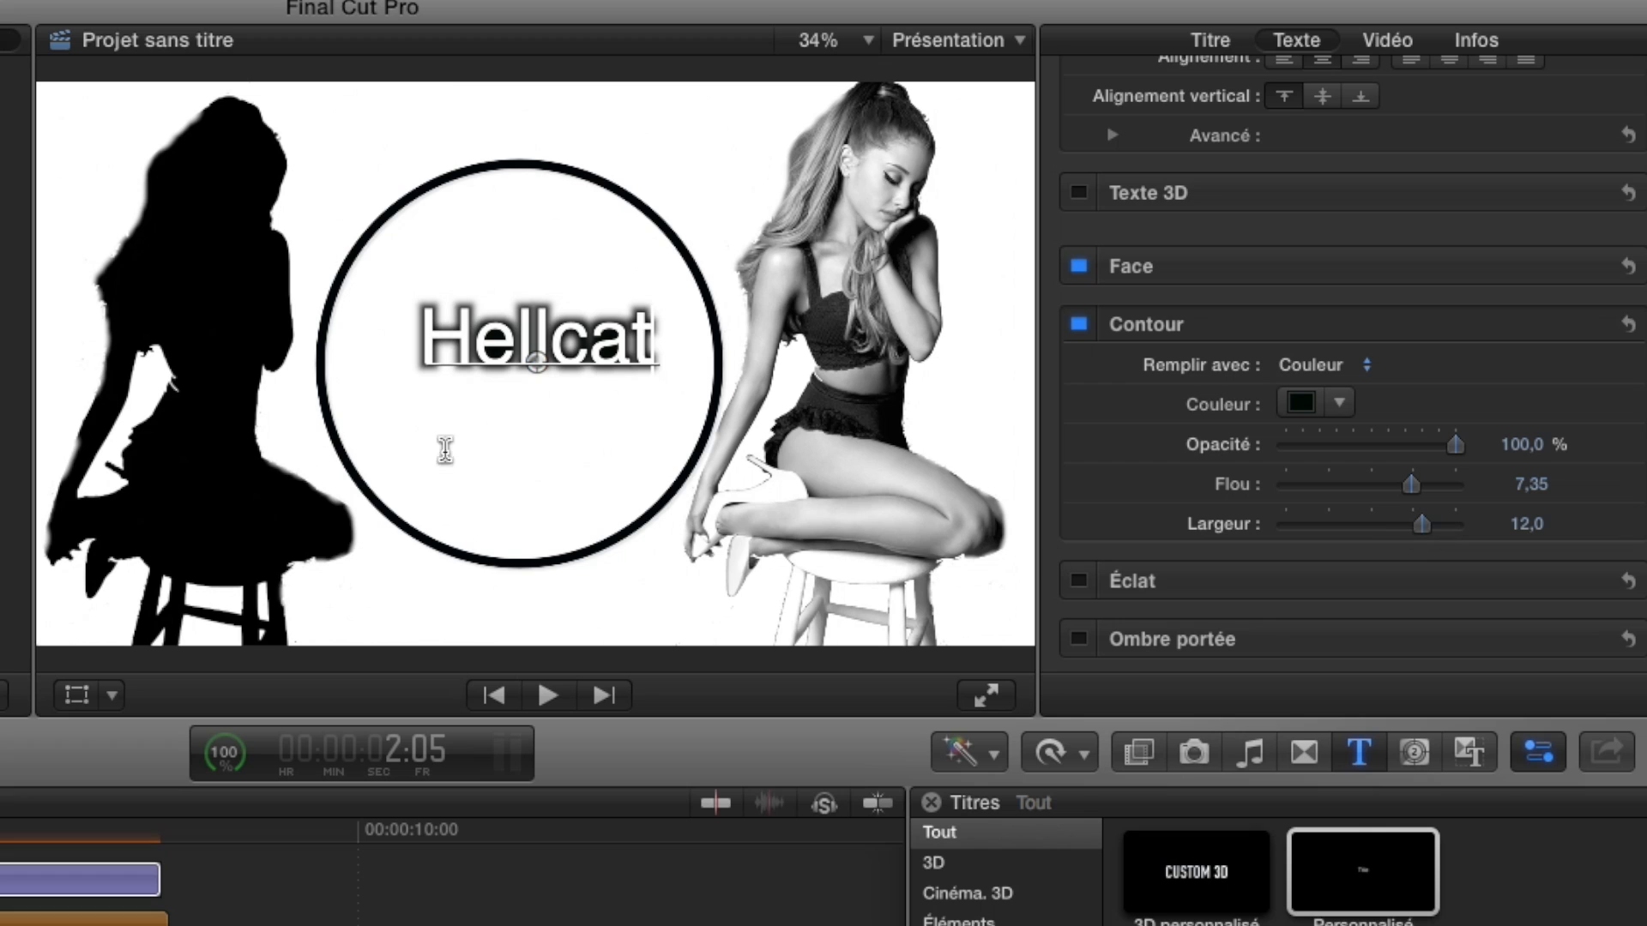
Centre the Hellcat title inside the circle and change its font to the brush-style Colors Of Aut... font.
mouse_move(539, 367)
mouse_down()
mouse_move(532, 399)
mouse_move(525, 386)
mouse_up()
scroll(1373, 343, up, 5)
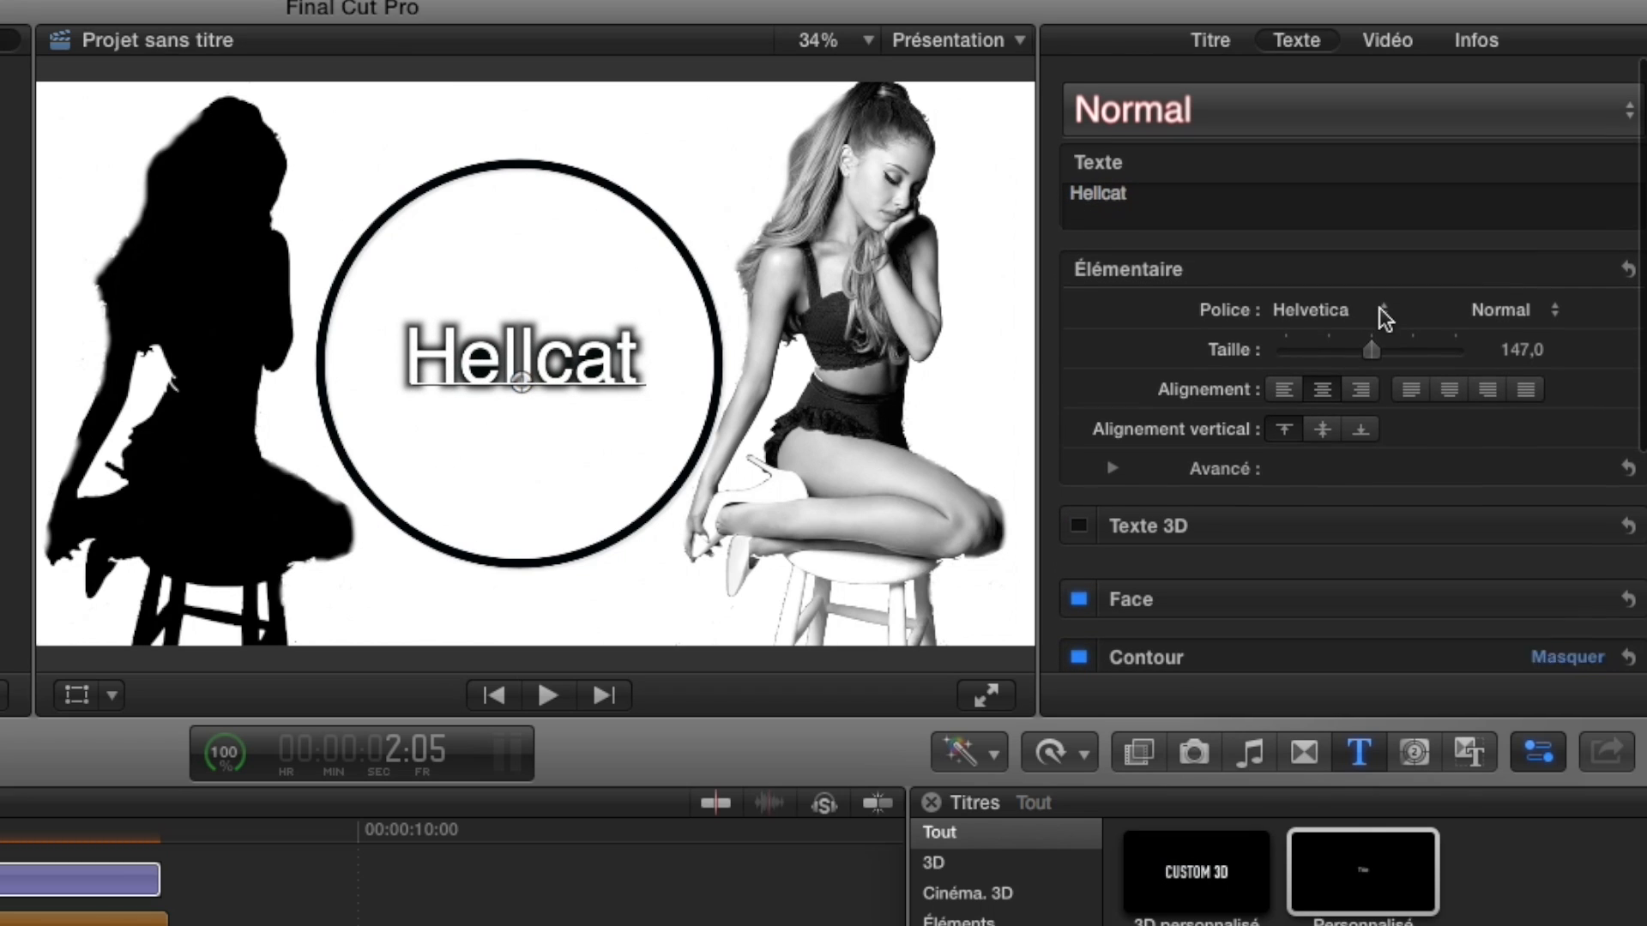
click(1379, 317)
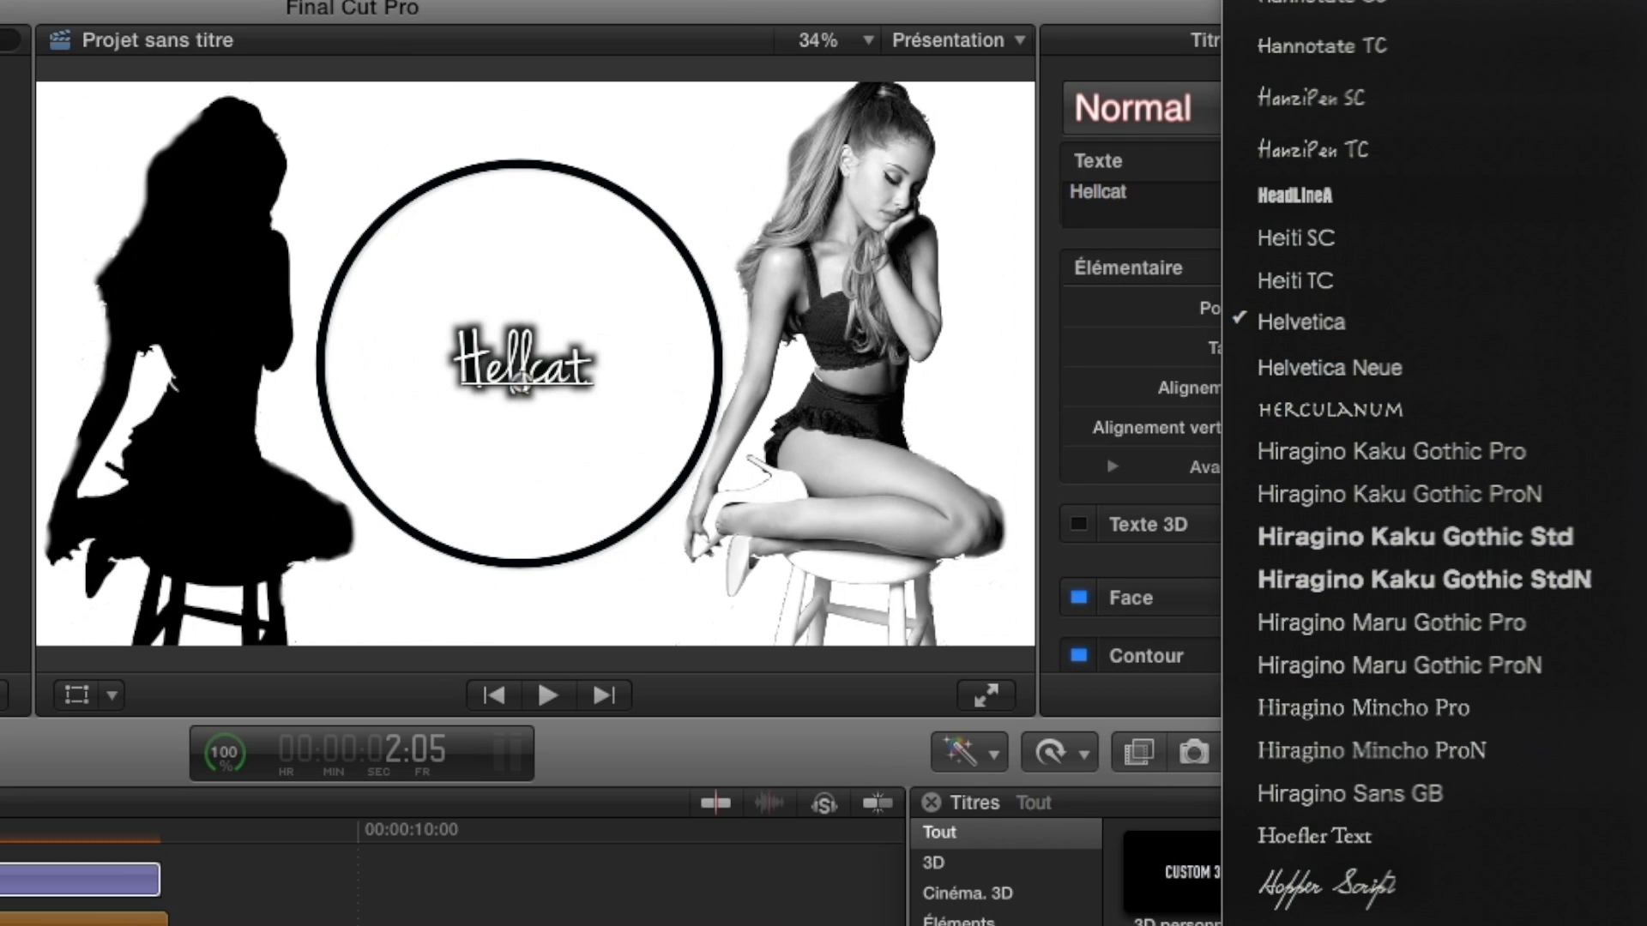
scroll(1406, 463, up, 15)
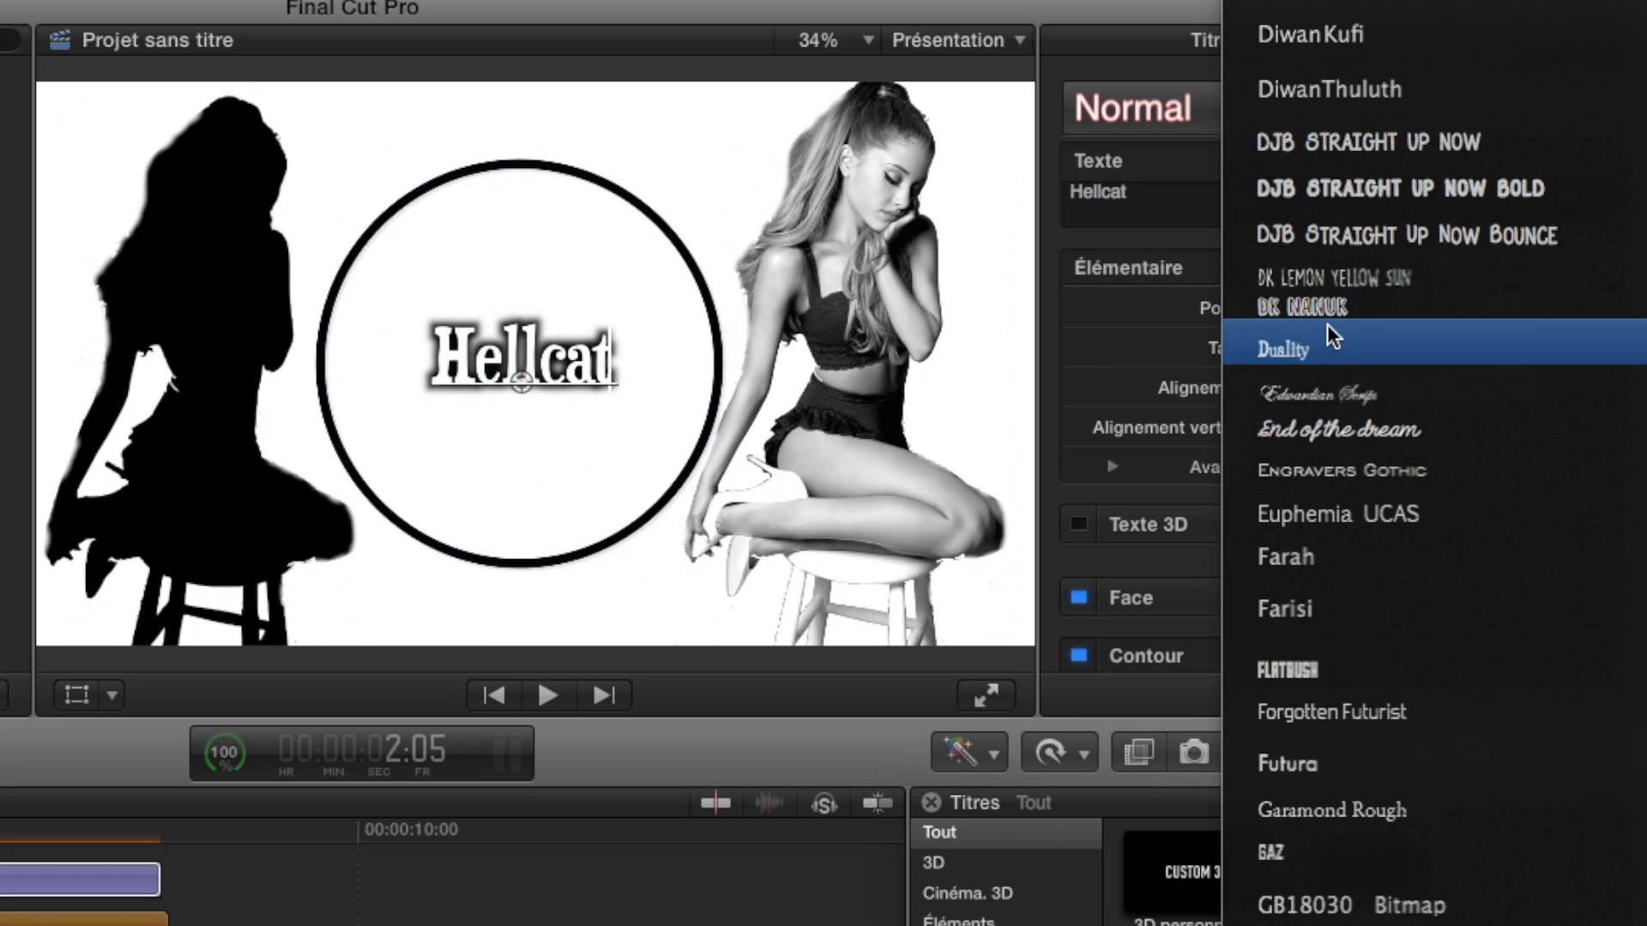
scroll(1321, 426, up, 15)
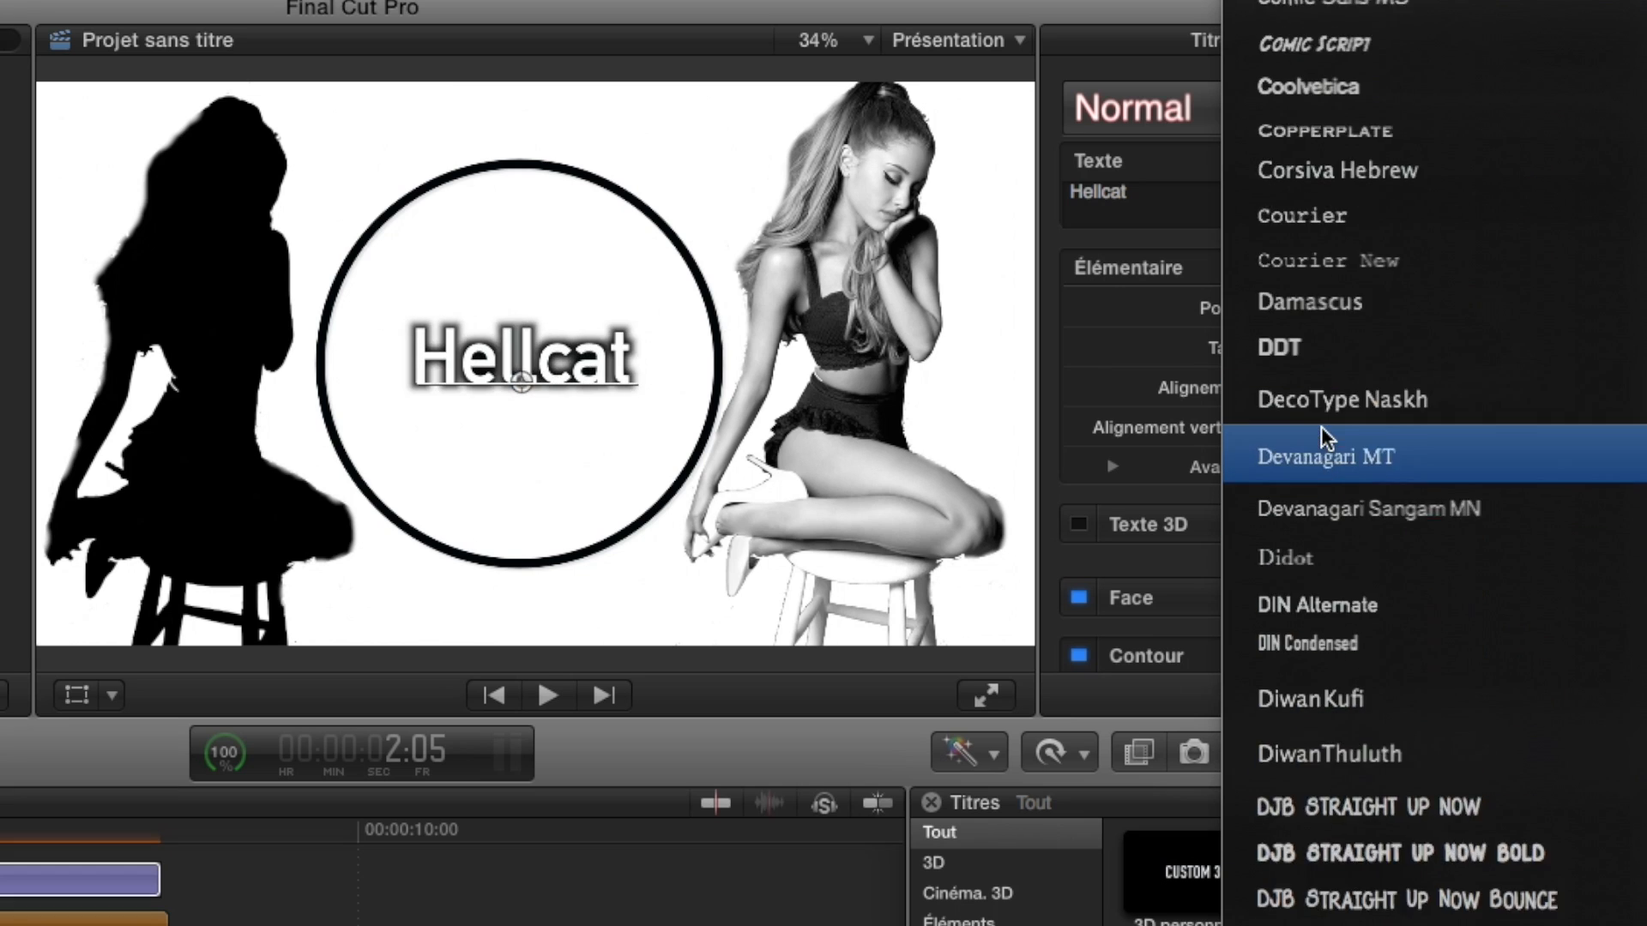
click(1354, 655)
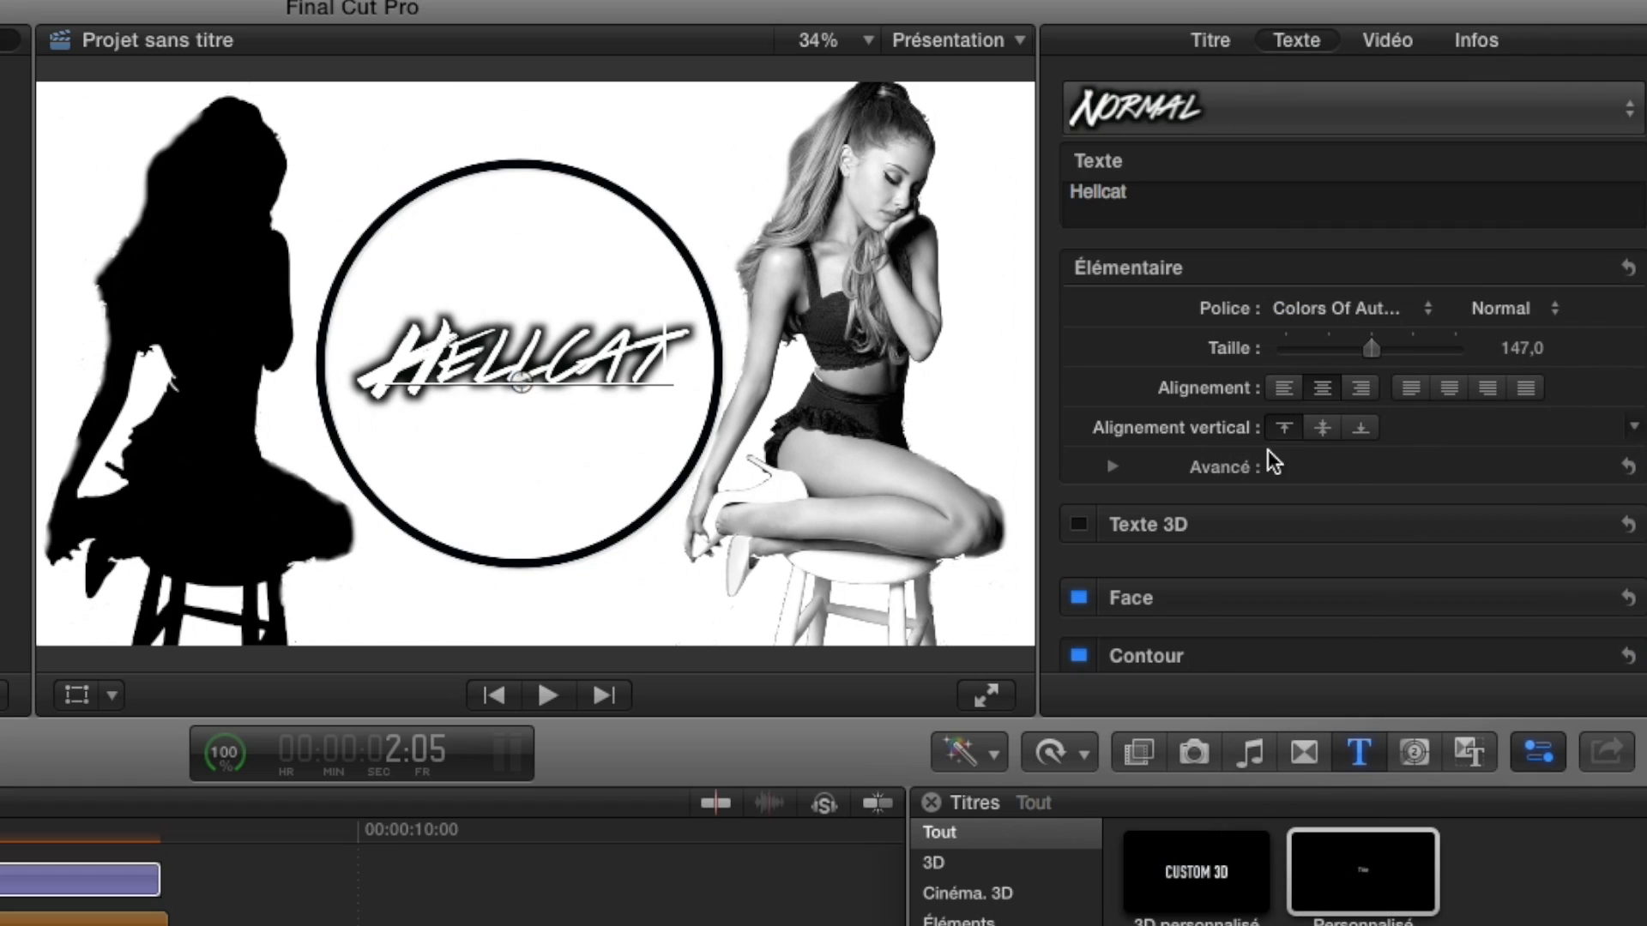
scroll(1622, 553, down, 3)
scroll(1622, 554, down, 3)
drag(1431, 589, 1444, 552)
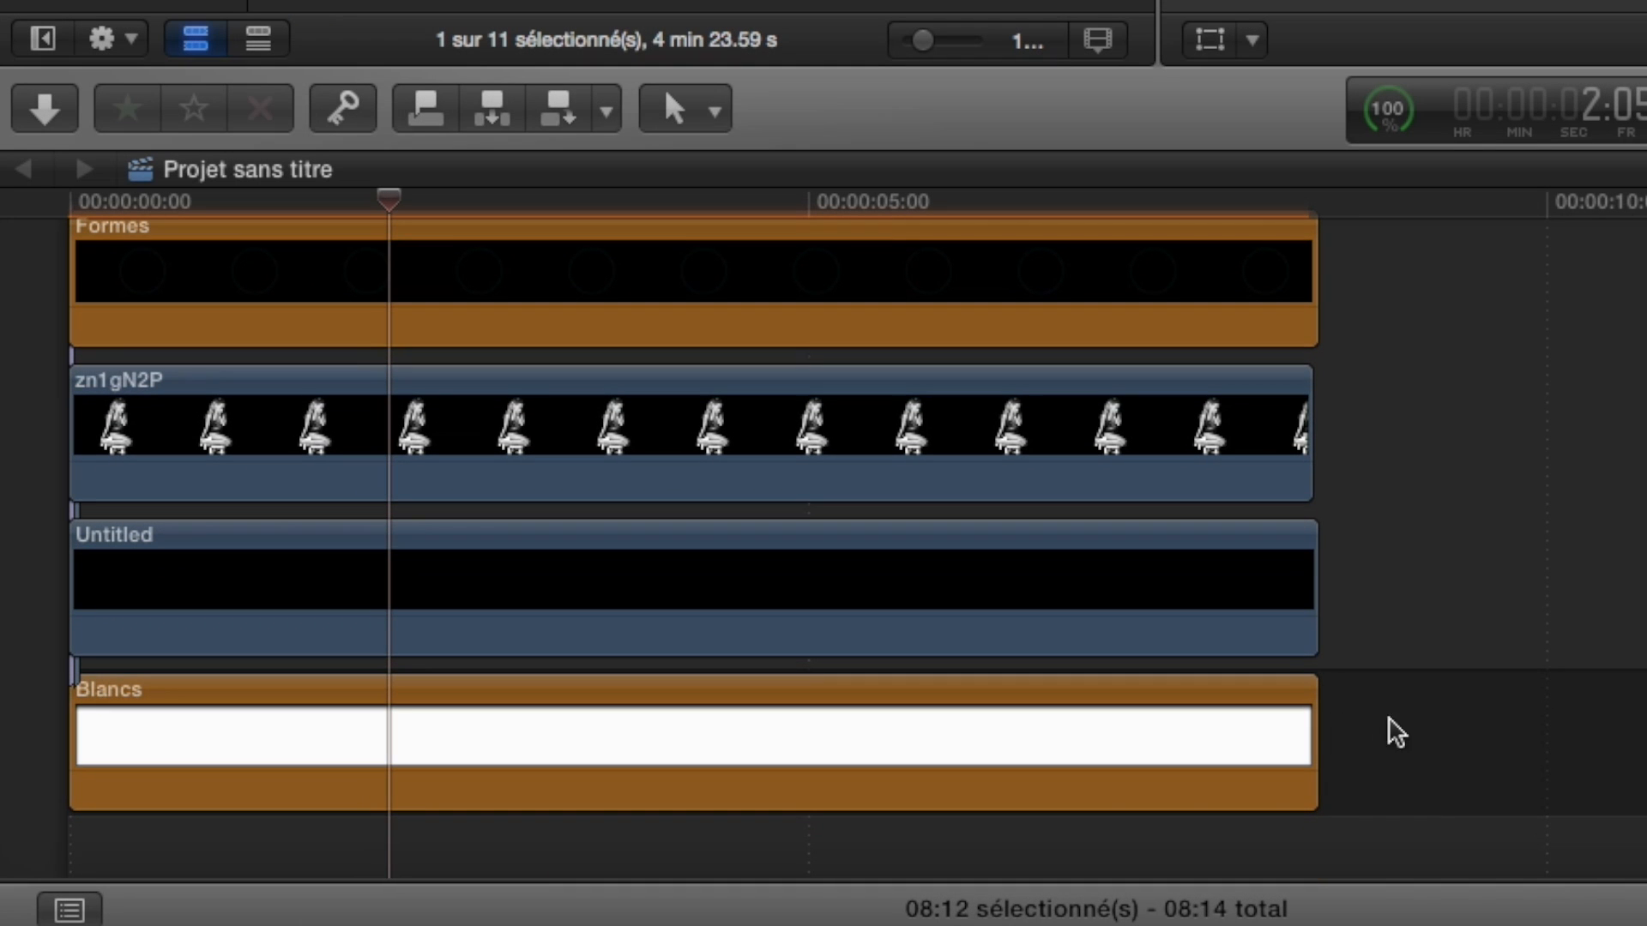
Combine all five timeline clips, from the Hellcat title down to Blancs, into one compound clip.
click(1412, 731)
drag(1444, 763, 283, 273)
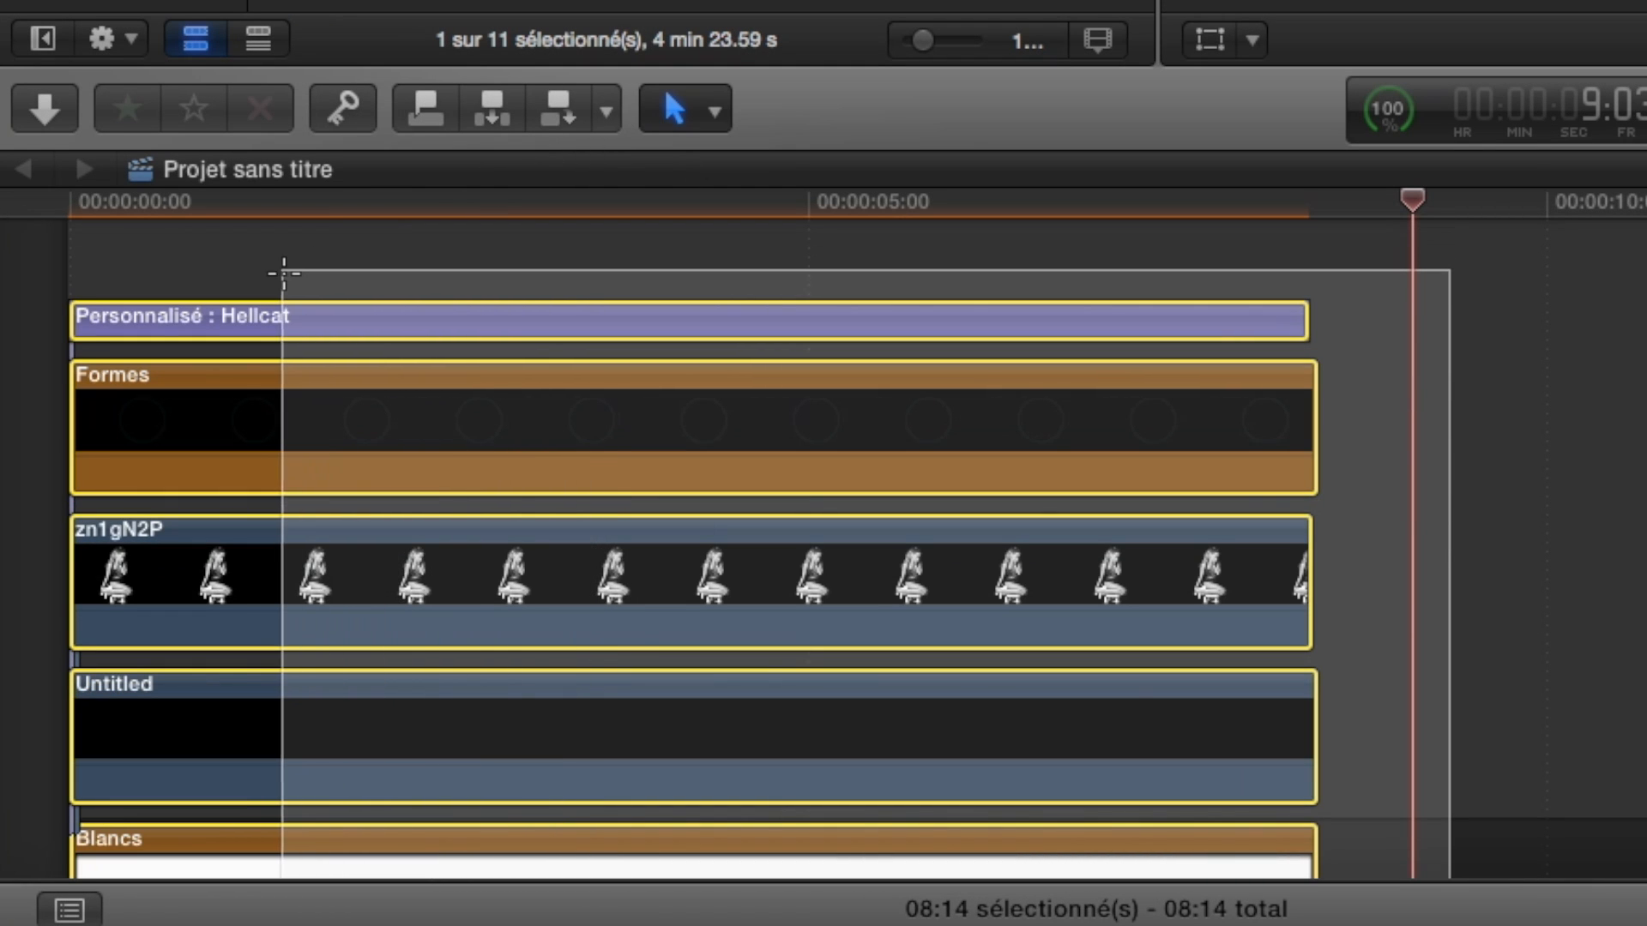
right_click(465, 415)
click(640, 431)
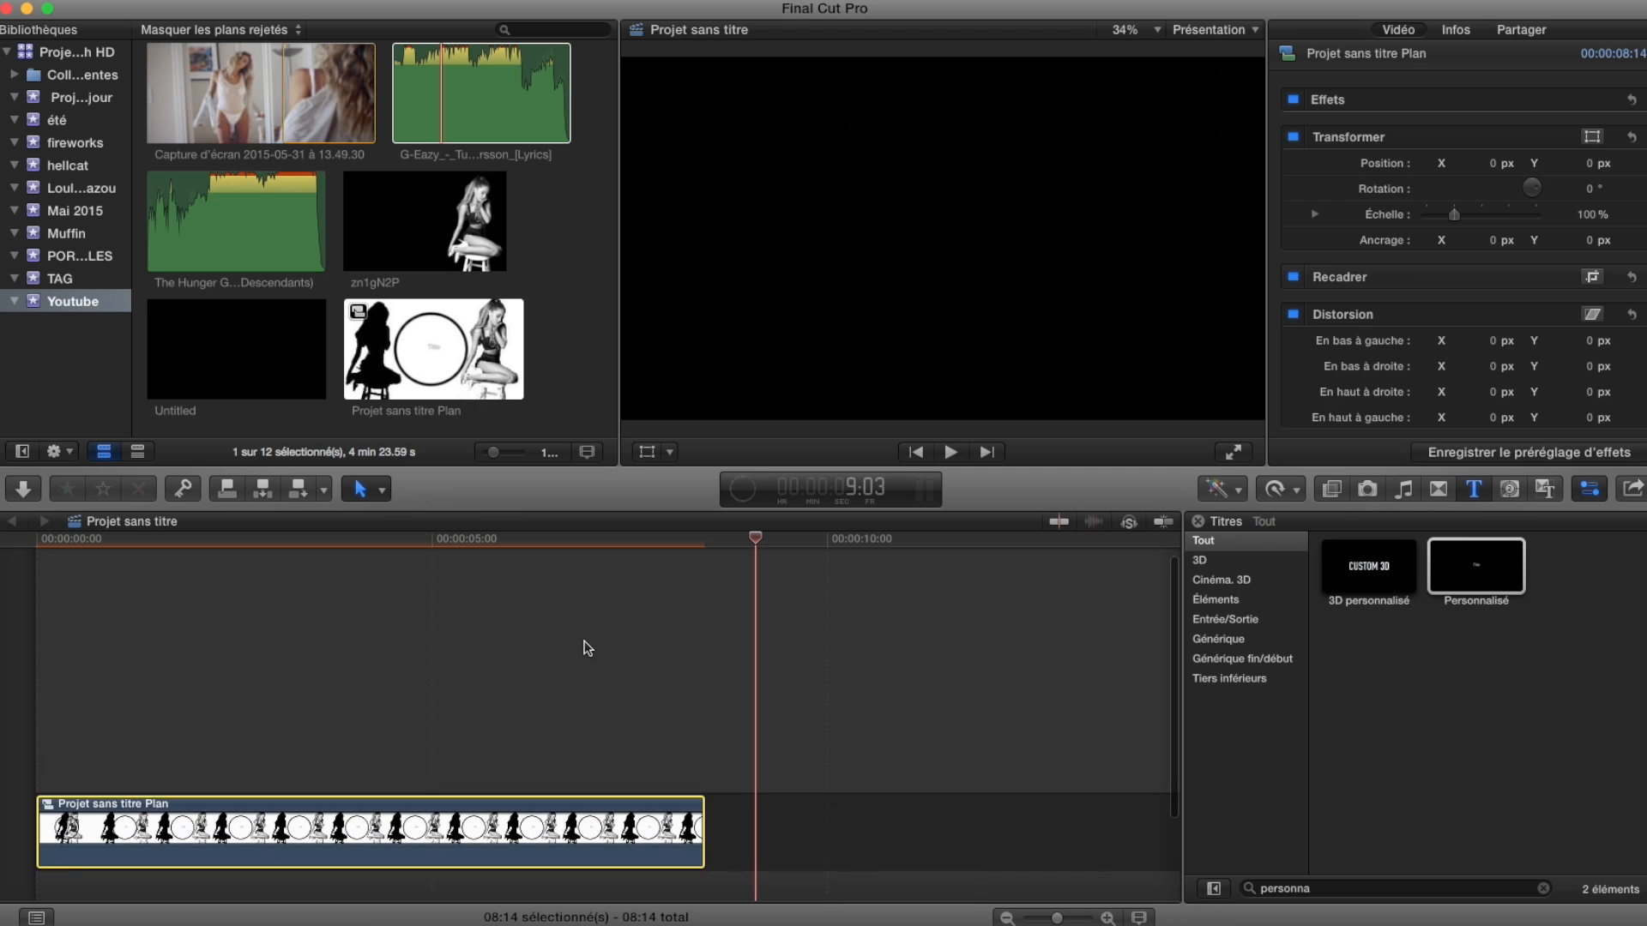
Show the available transitions and play the compound clip from the timeline start.
drag(756, 542, 9, 632)
scroll(600, 703, up, 1)
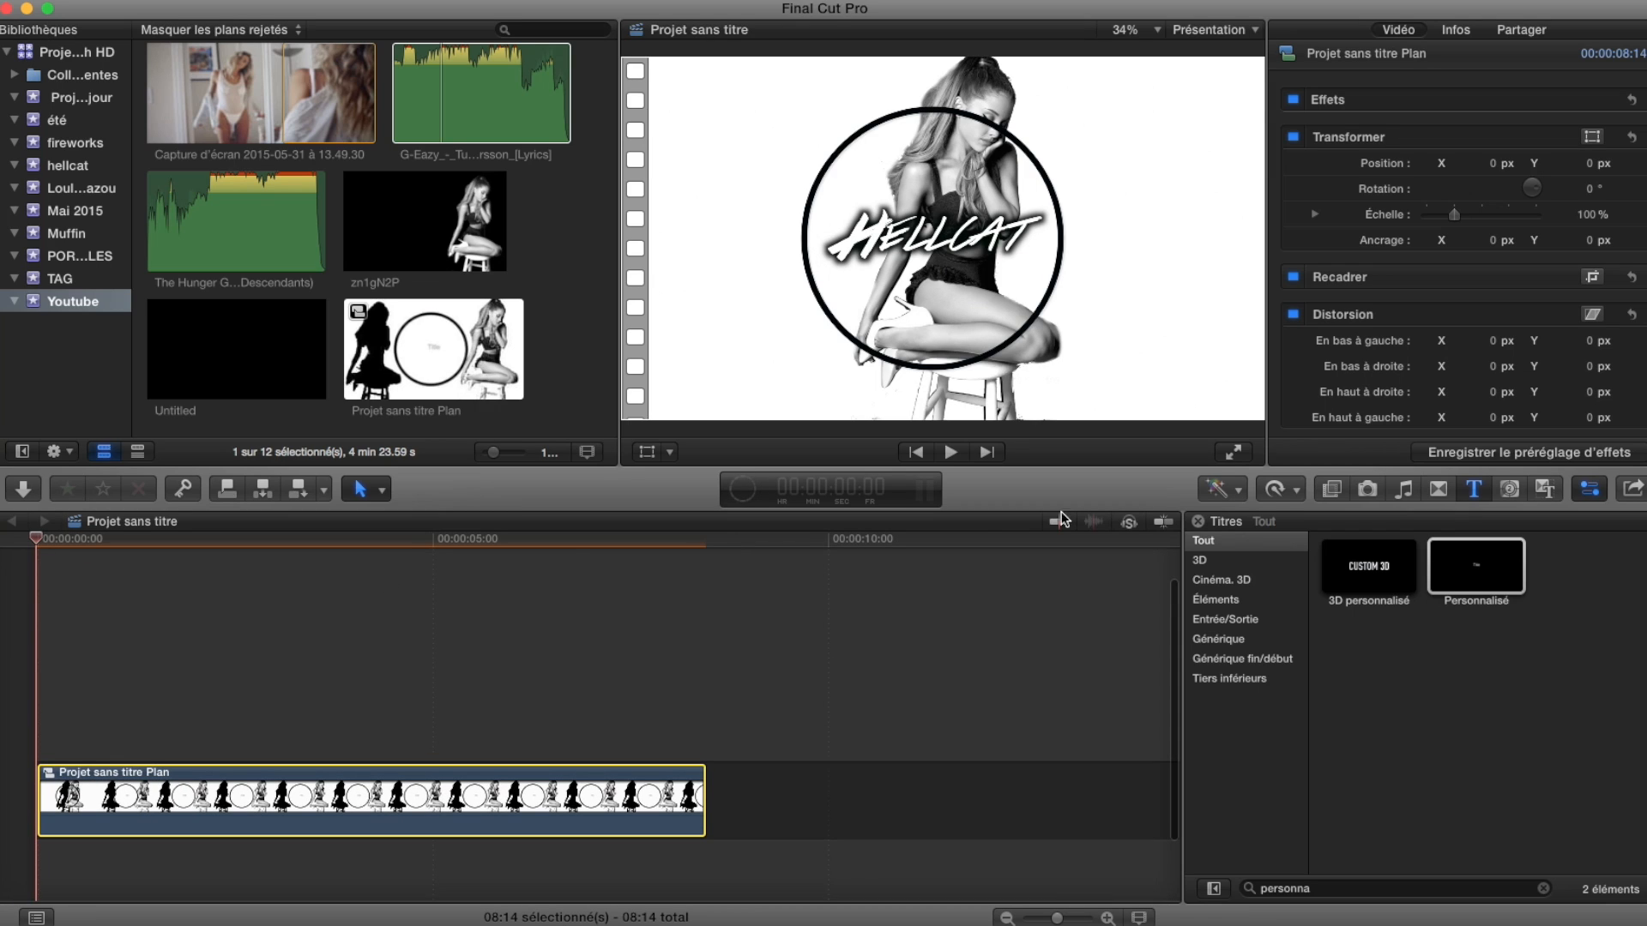
click(1439, 489)
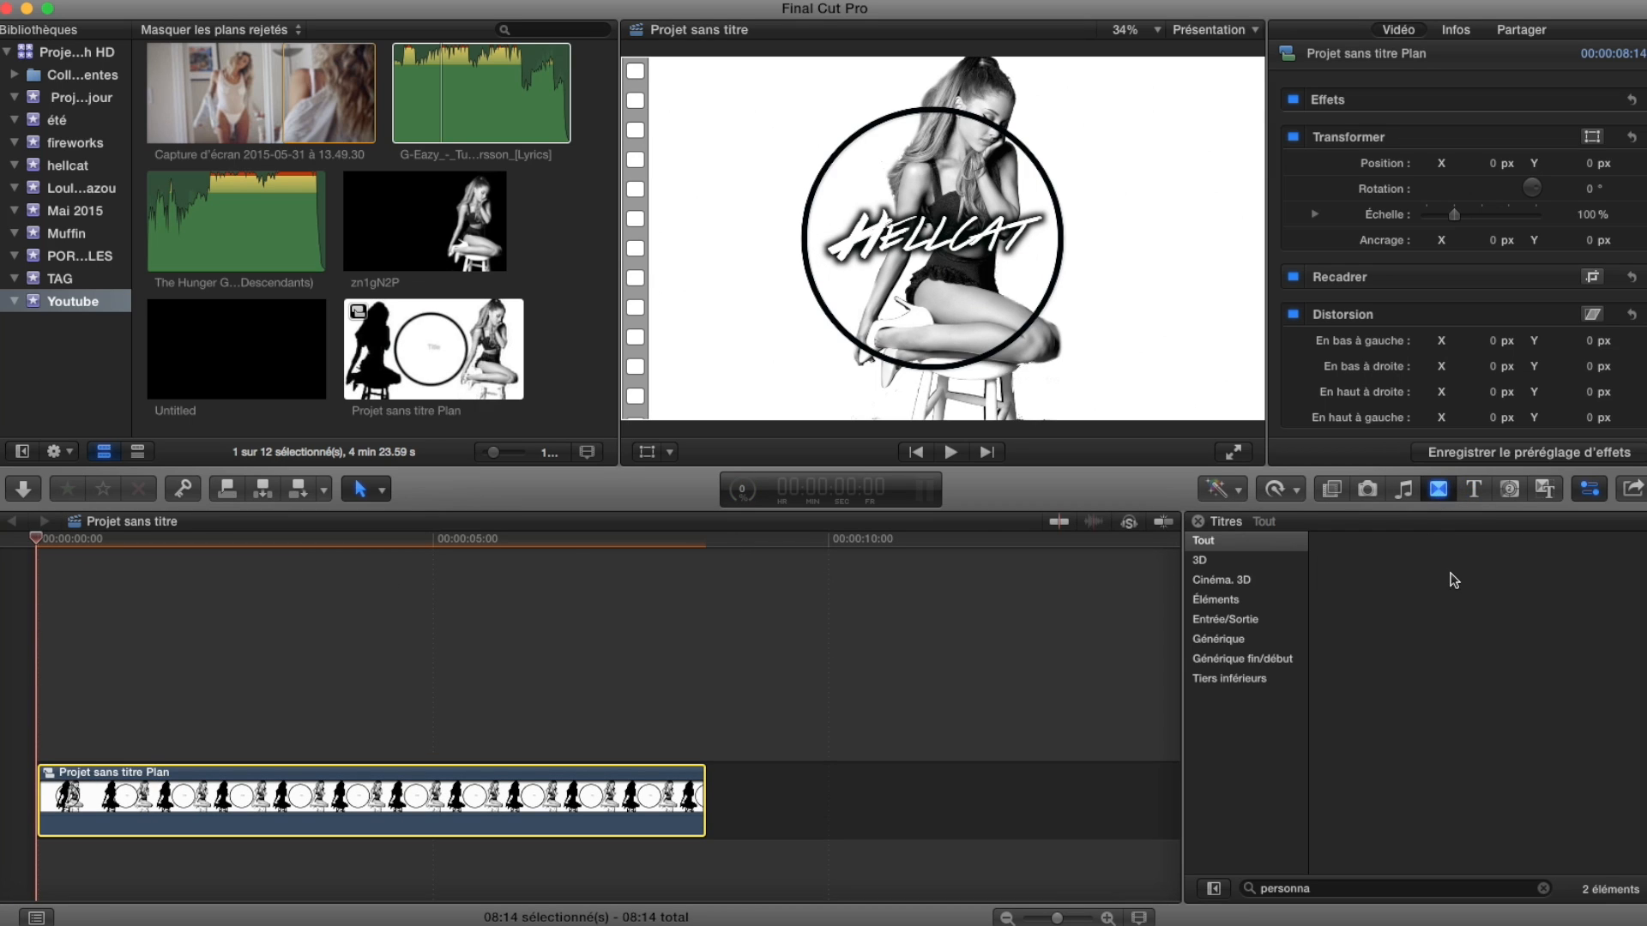
click(511, 618)
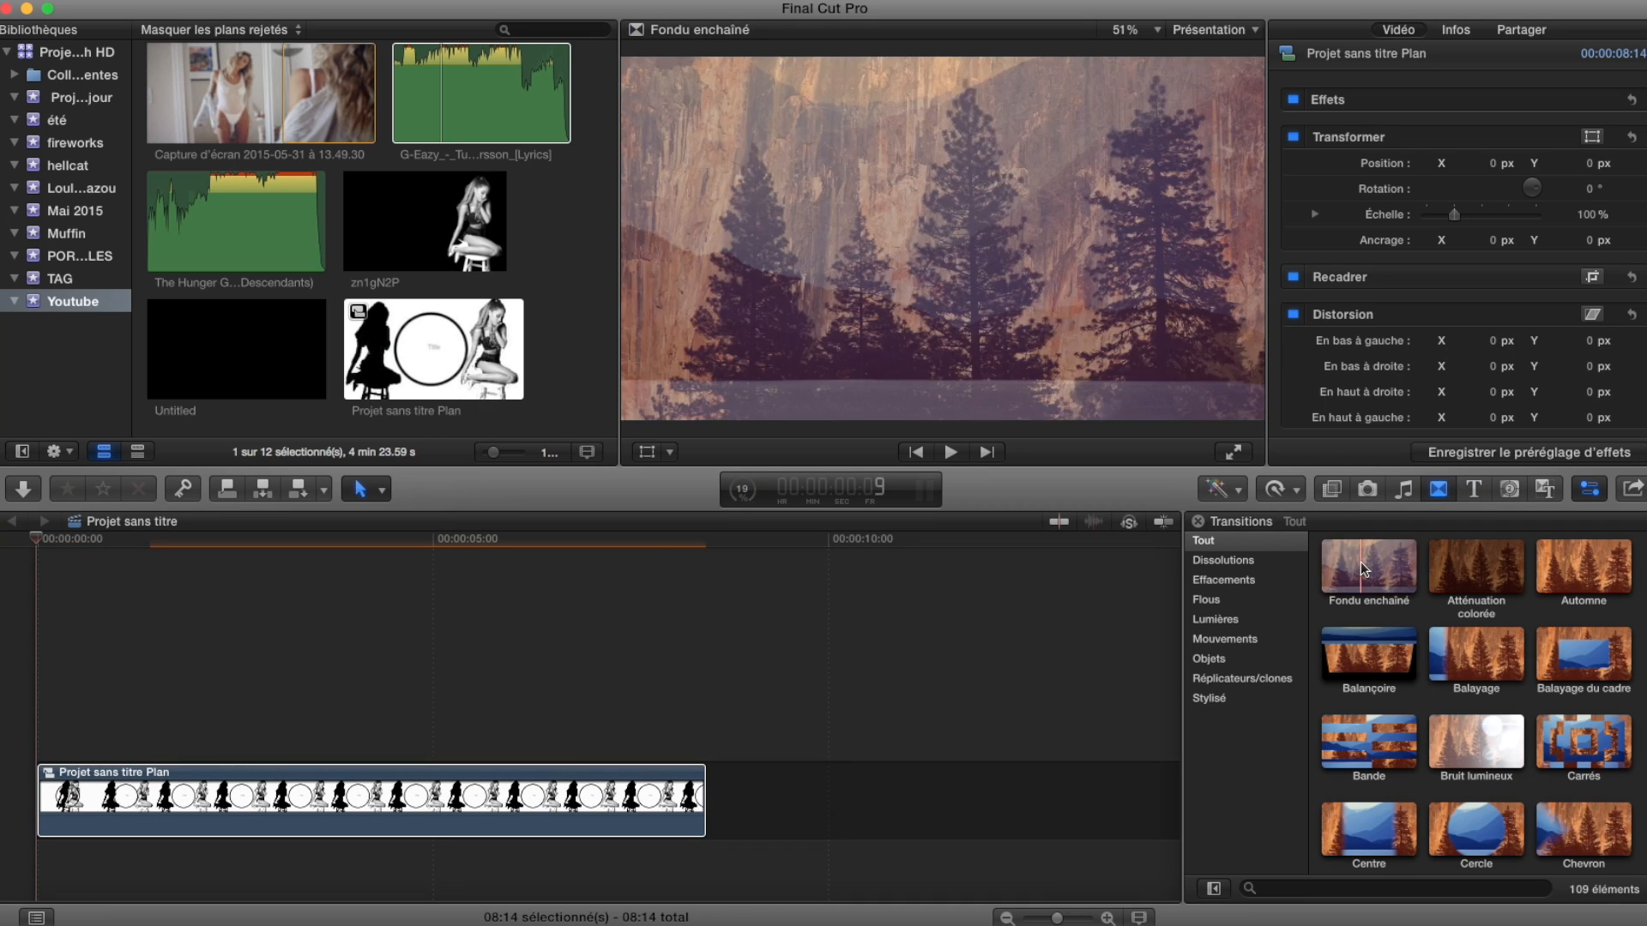
key(space)
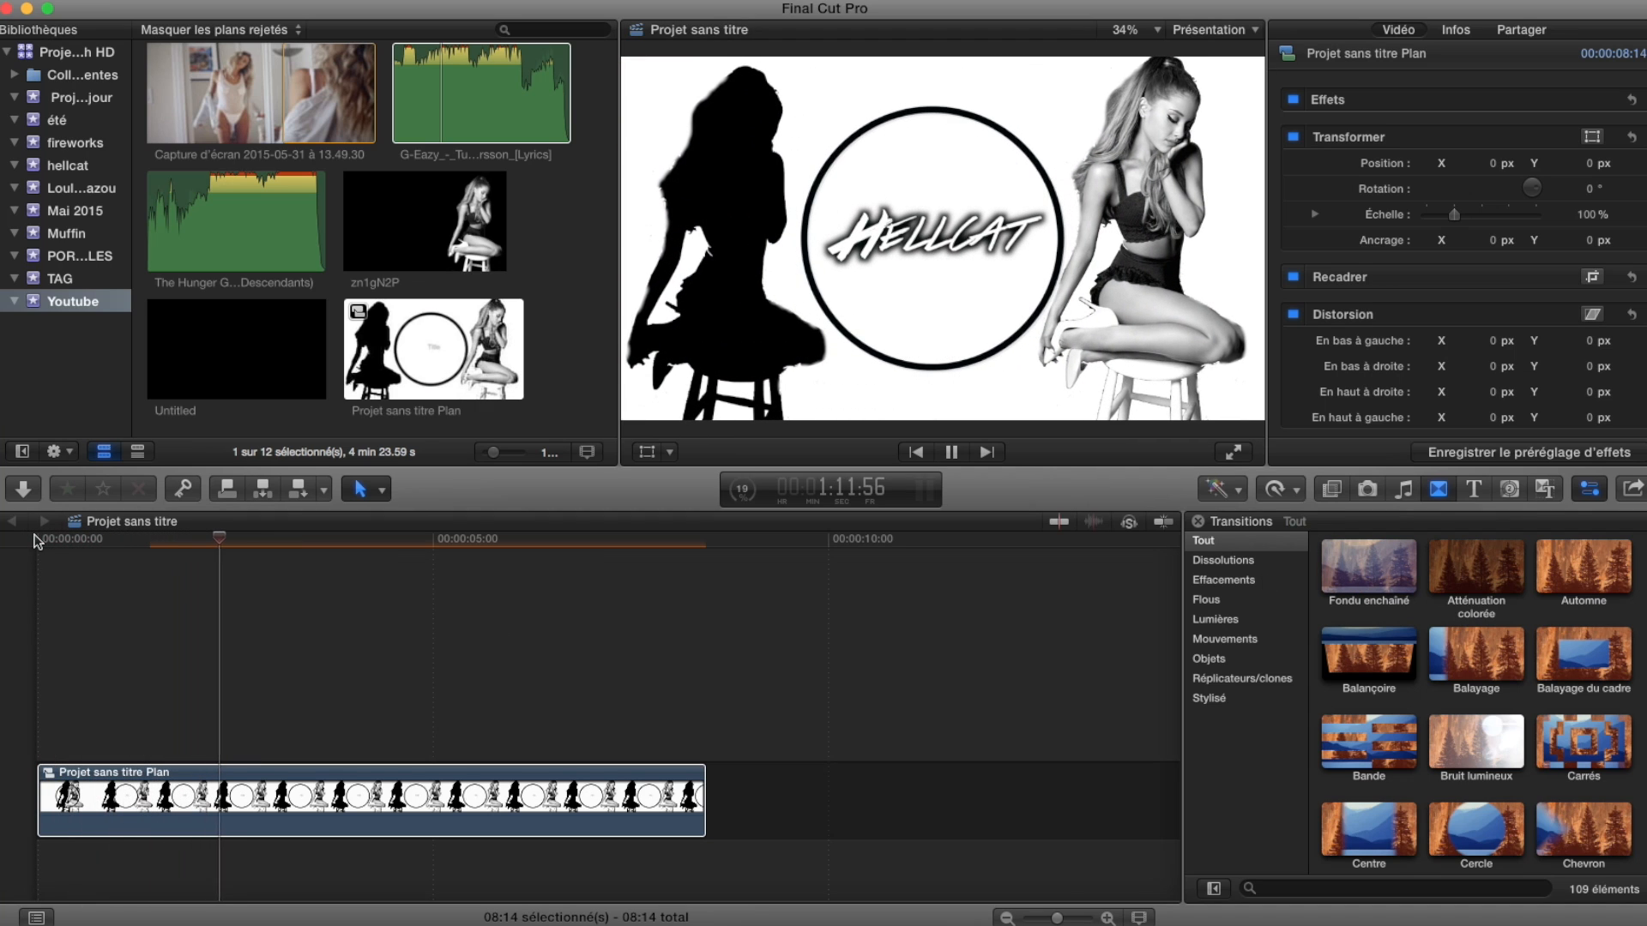
Shorten the compound clip to about 3:23, add an Atténuation colorée transition at its end, and play the fade-out.
drag(705, 800, 302, 792)
double_click(1475, 567)
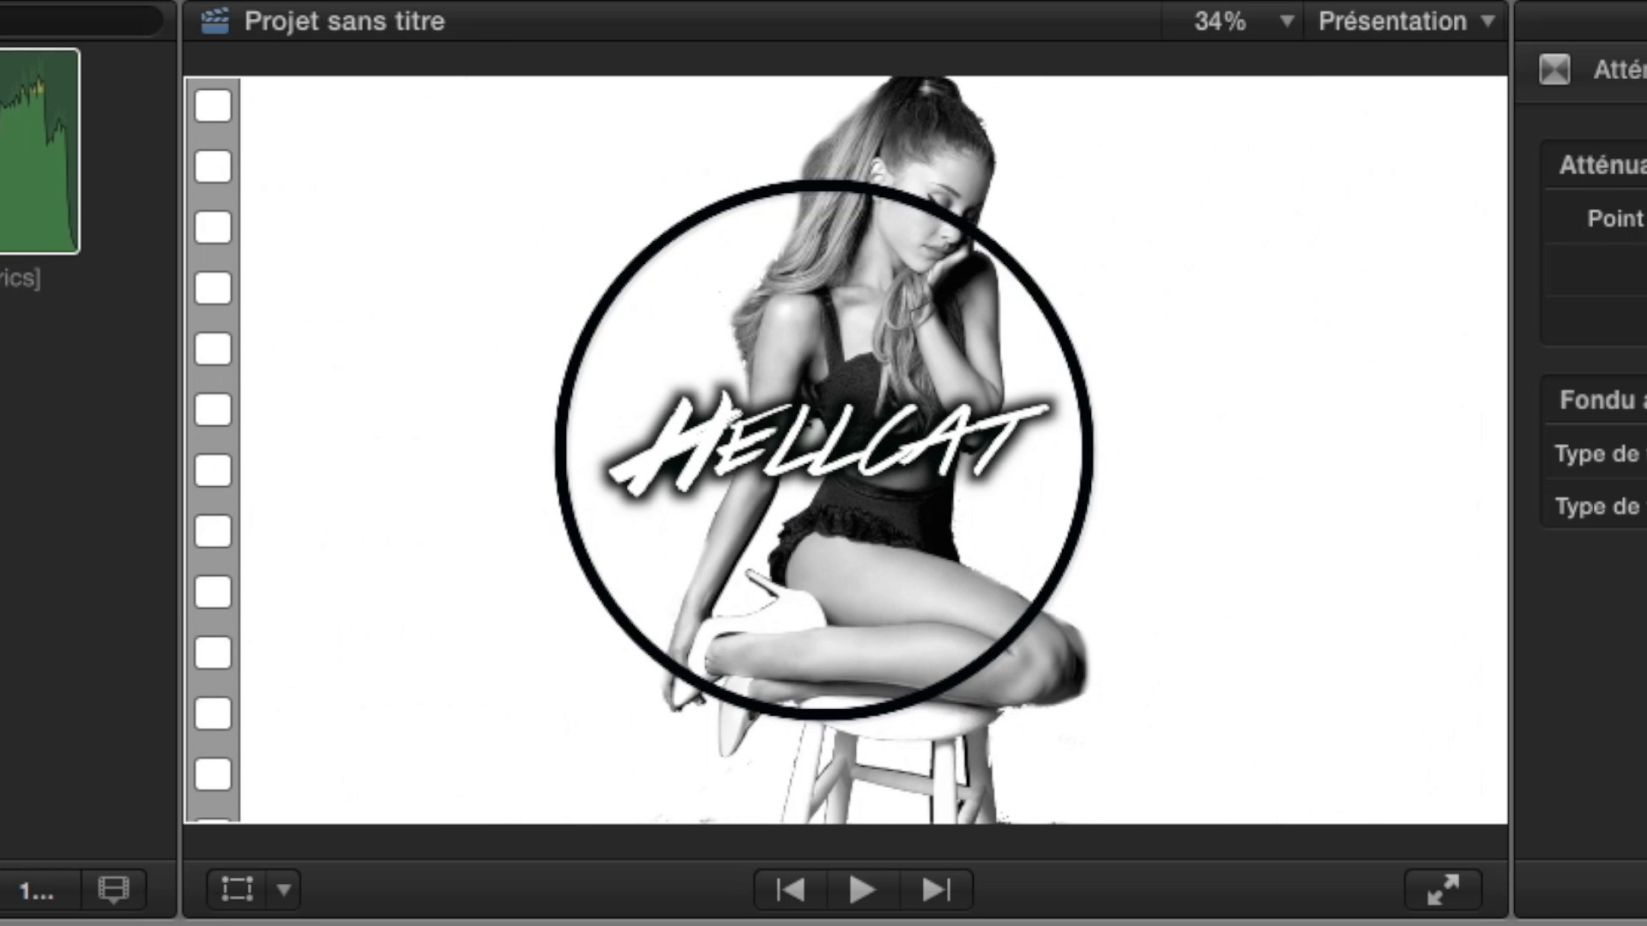
key(space)
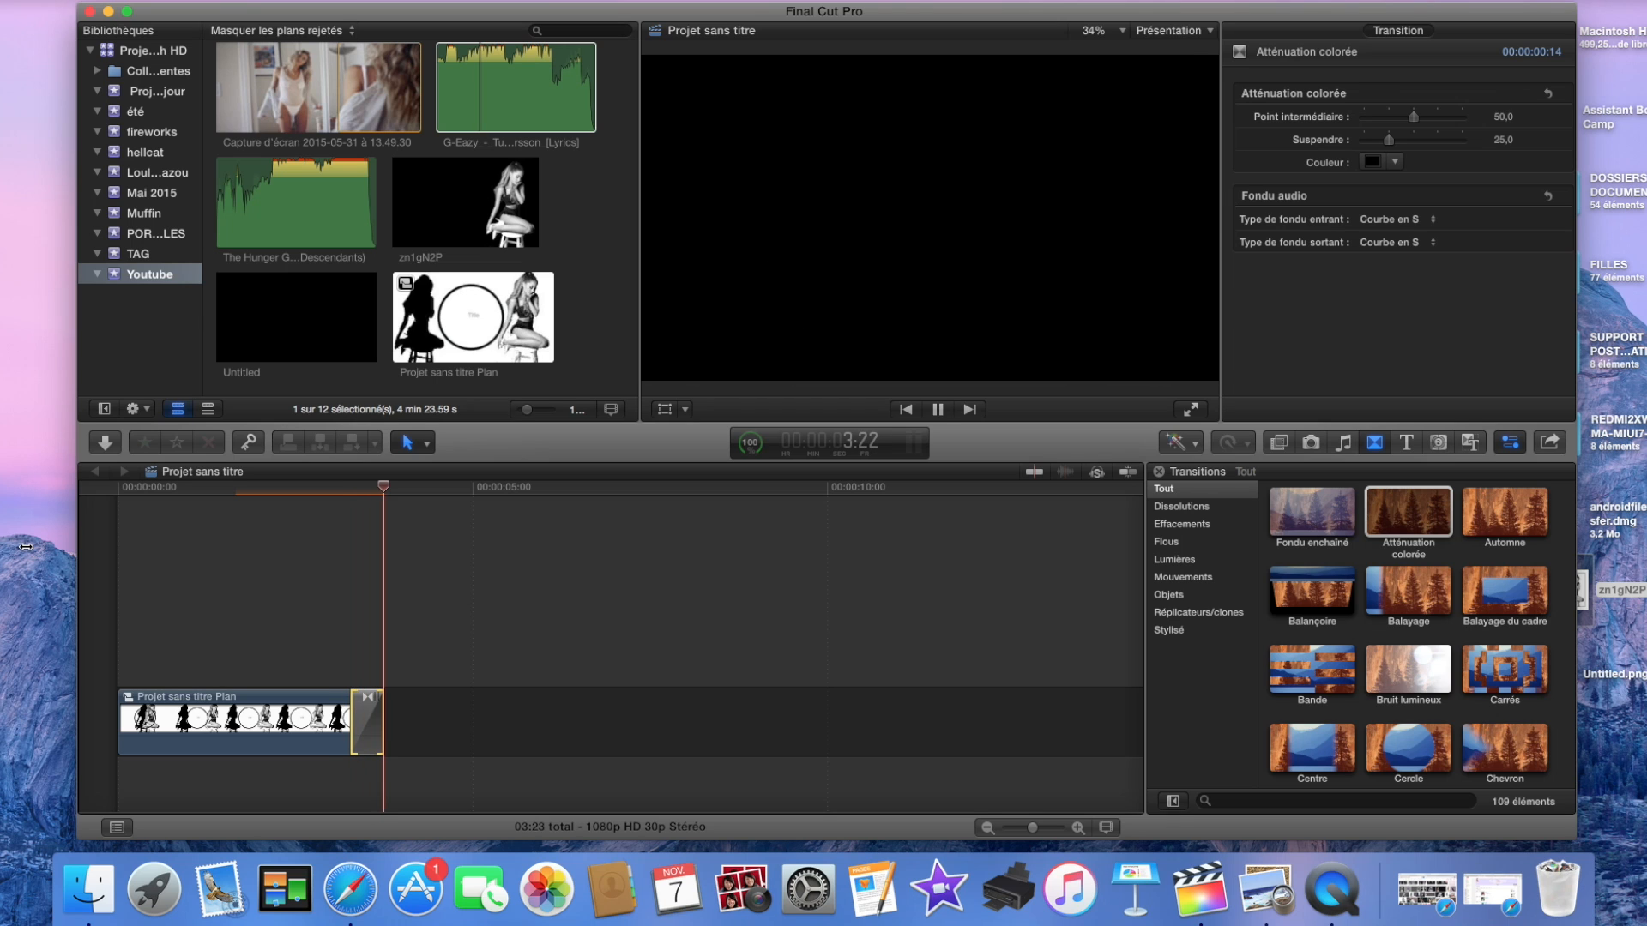
click(327, 495)
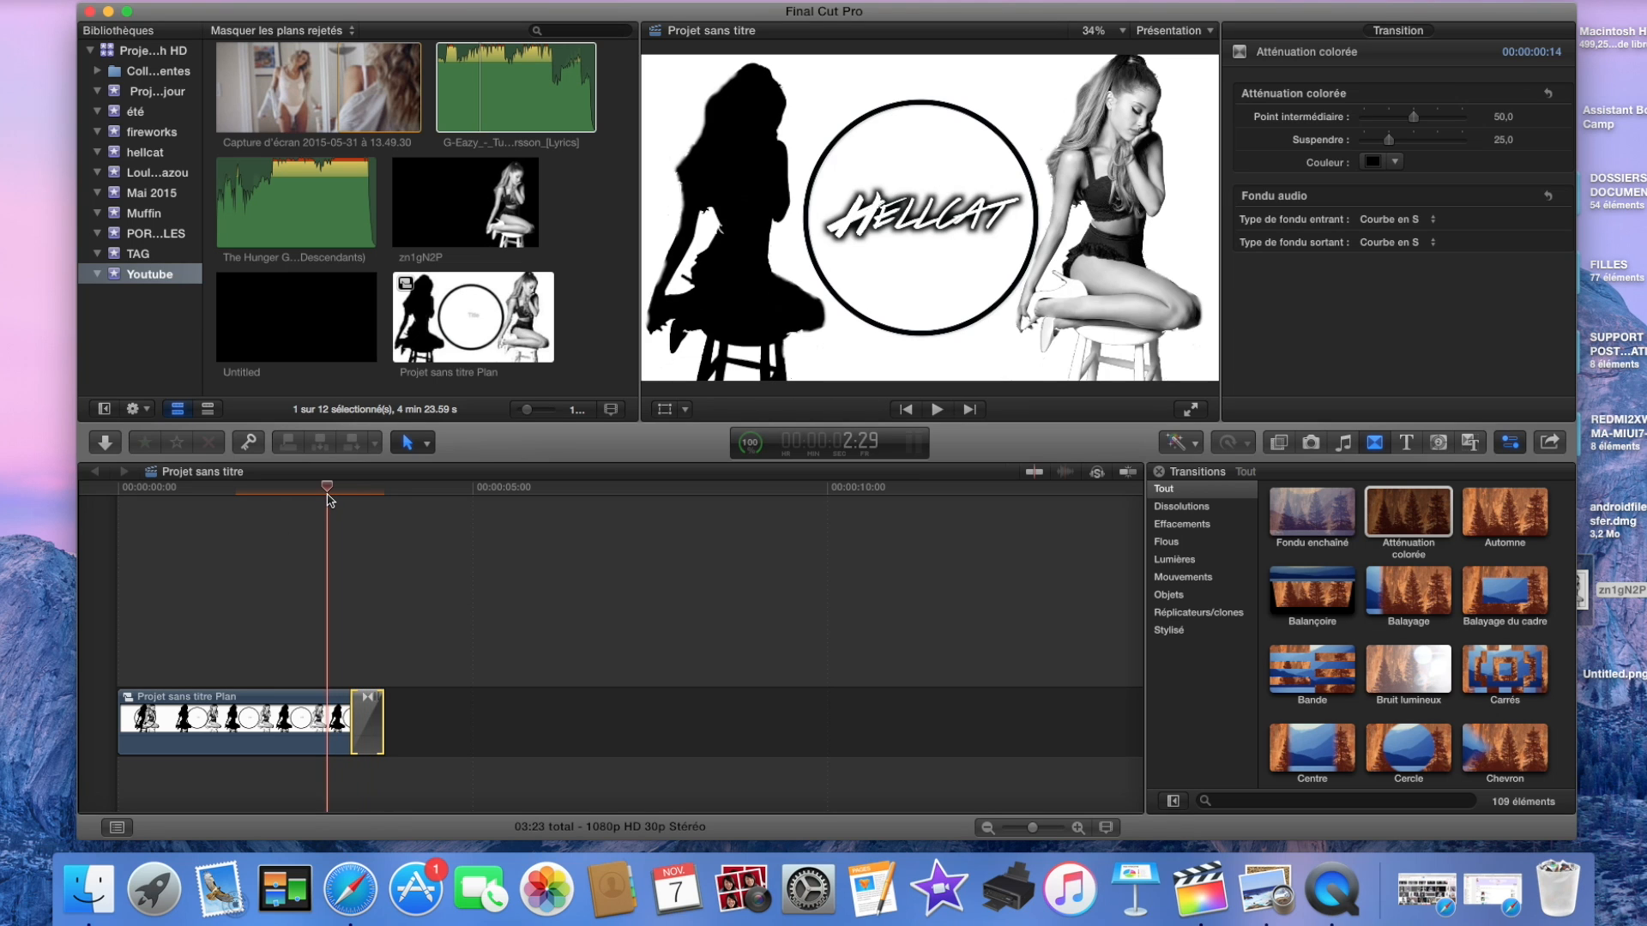